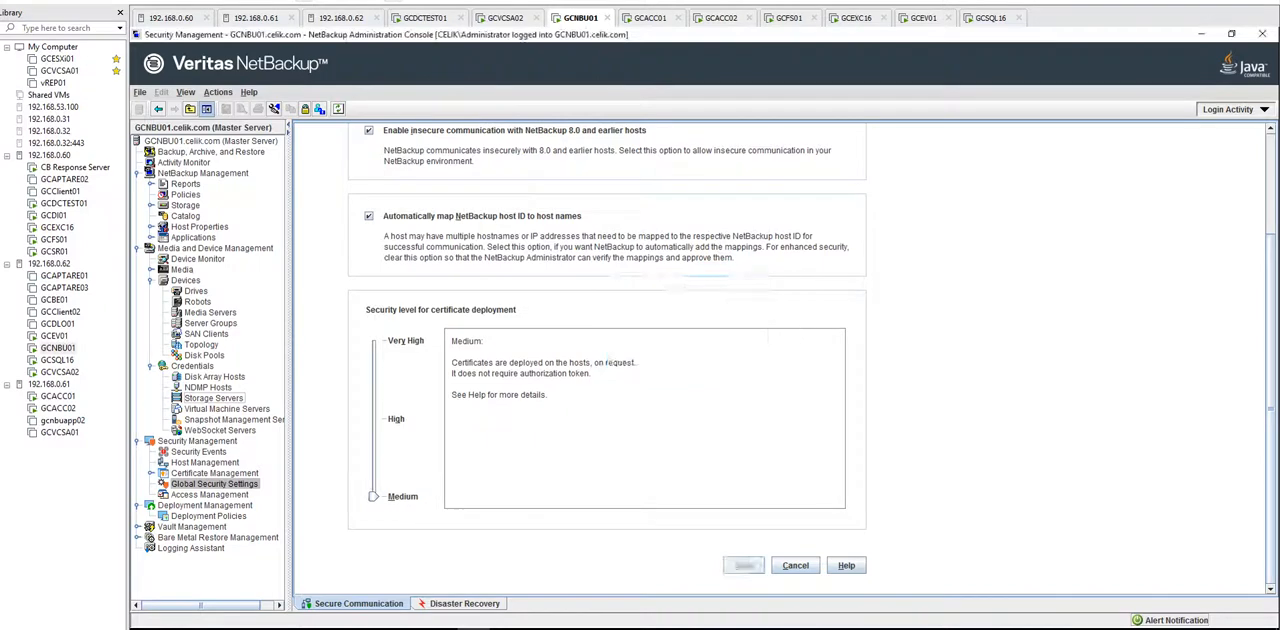
# Step: Enter and confirm the passphrase for the disaster recovery package in the global security settings, and save it
pyautogui.click(464, 604)
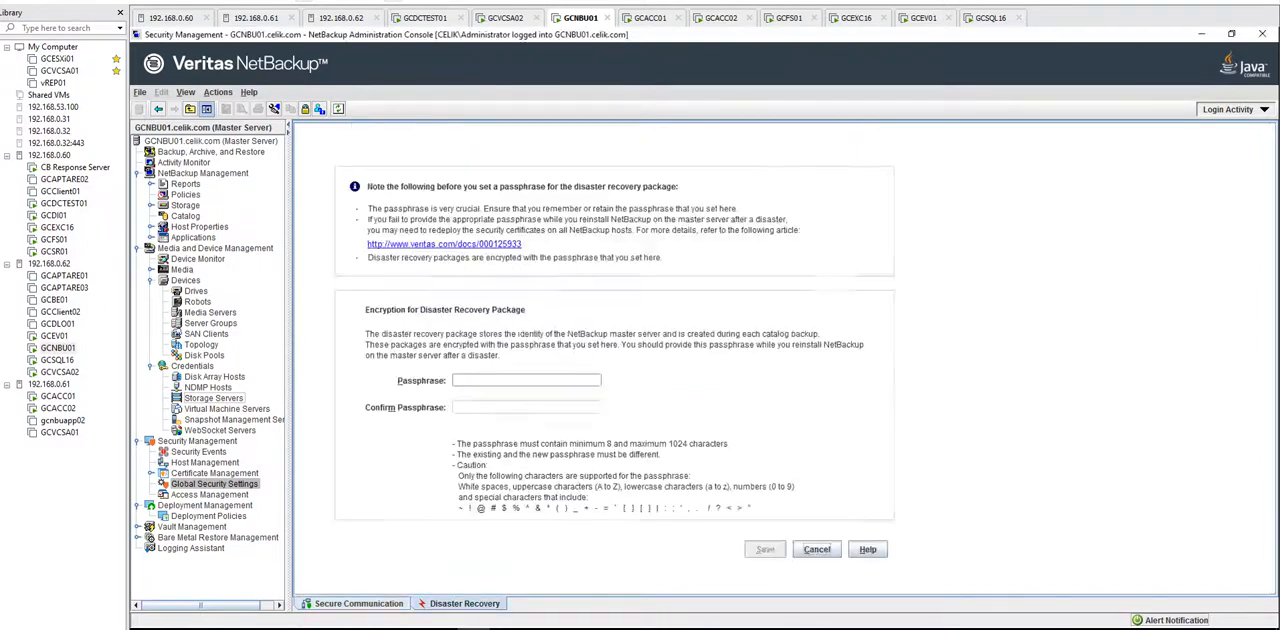
pyautogui.write('*********')
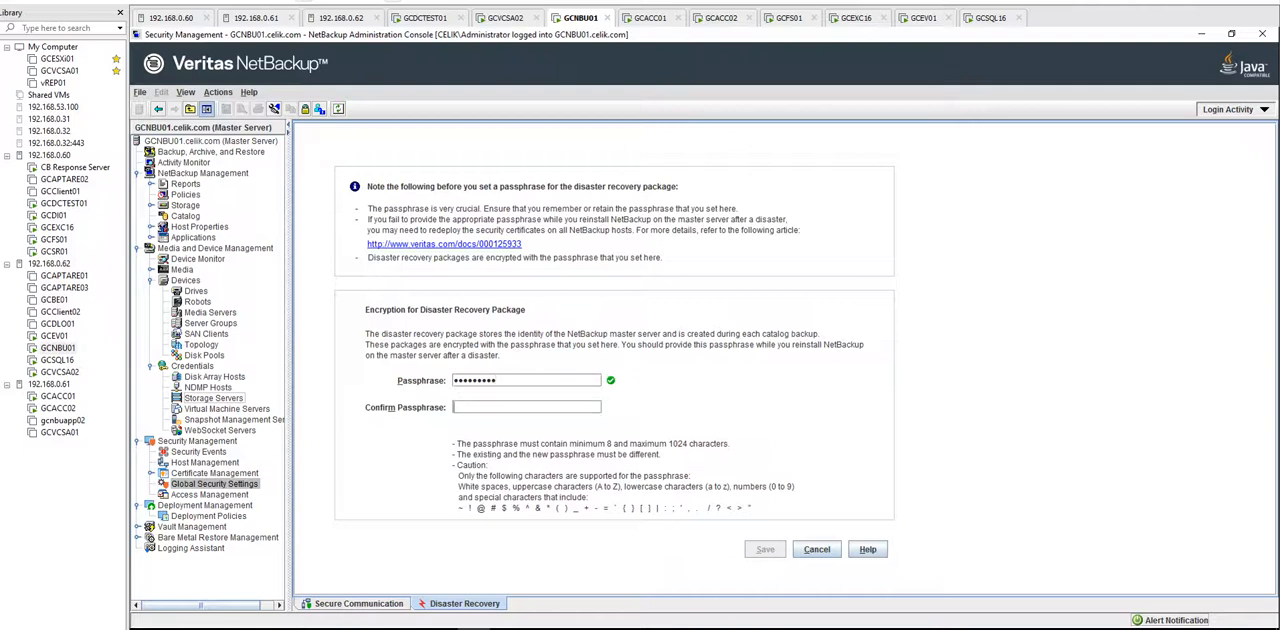
pyautogui.write('*********')
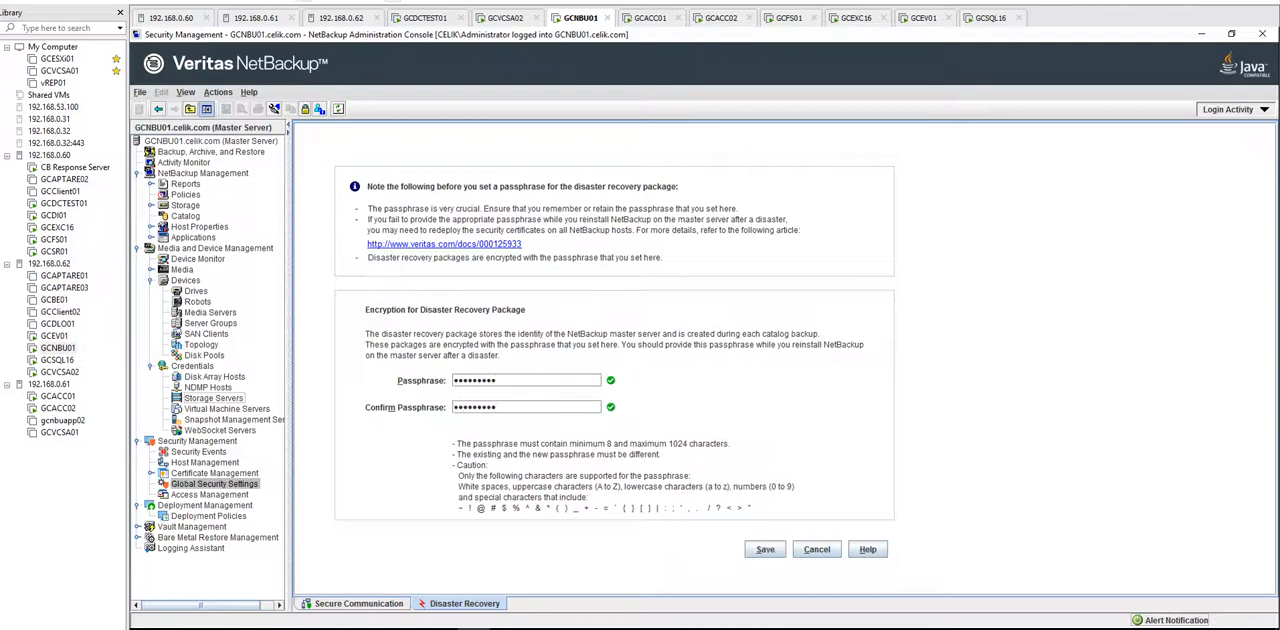
pyautogui.click(765, 549)
pyautogui.press('Return')
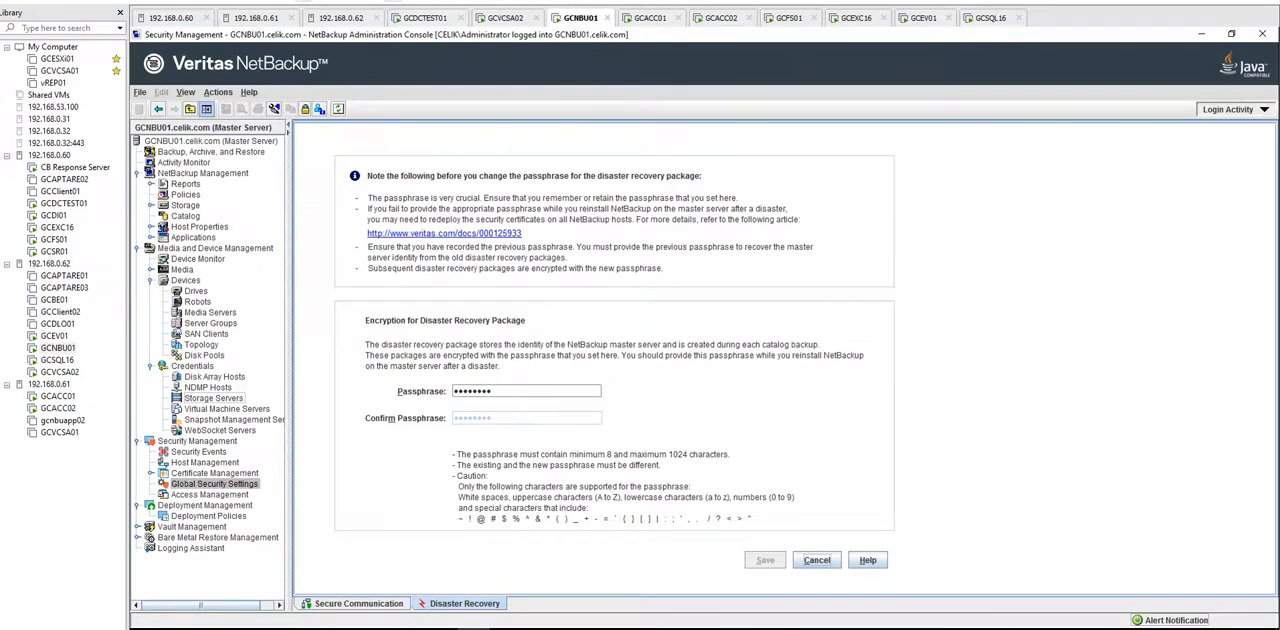
# Step: Go to Token Management under Certificate Management and start creating a new token
pyautogui.click(214, 473)
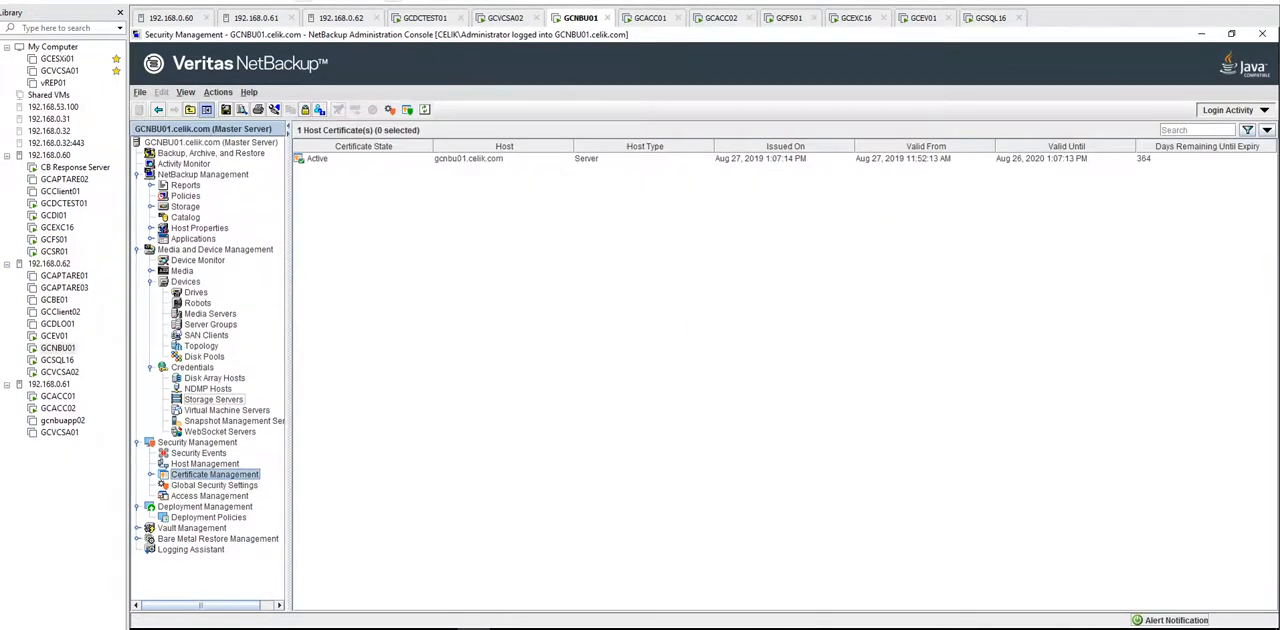
pyautogui.doubleClick(214, 474)
pyautogui.click(220, 485)
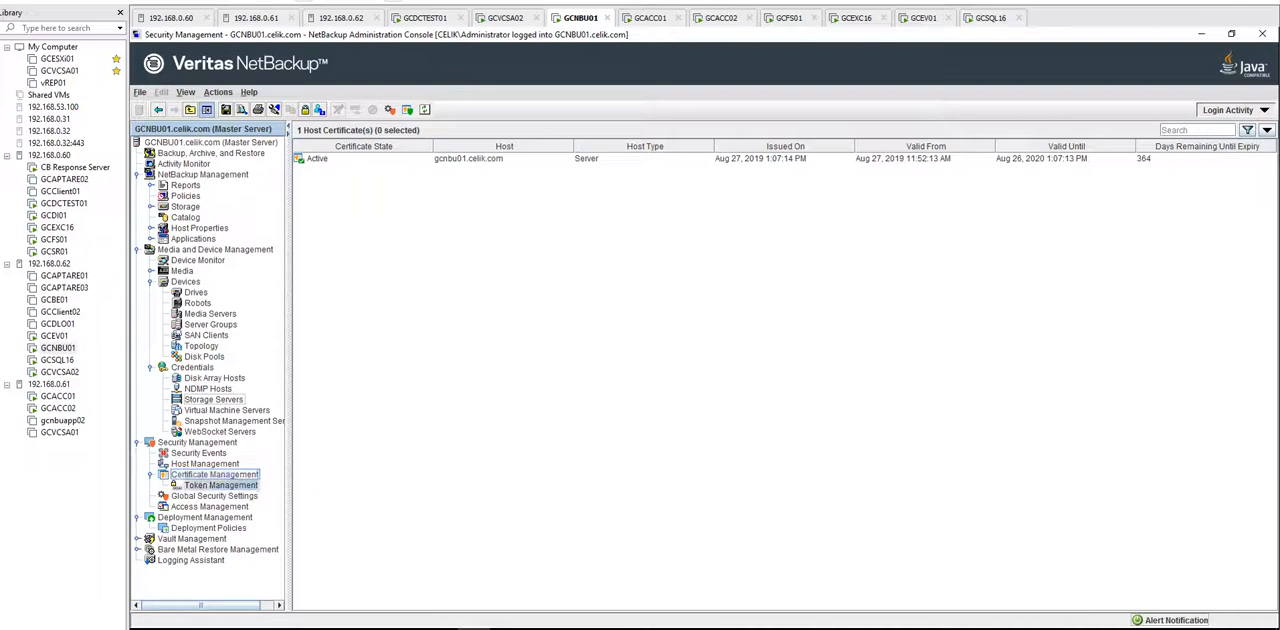
pyautogui.rightClick(440, 270)
pyautogui.click(478, 276)
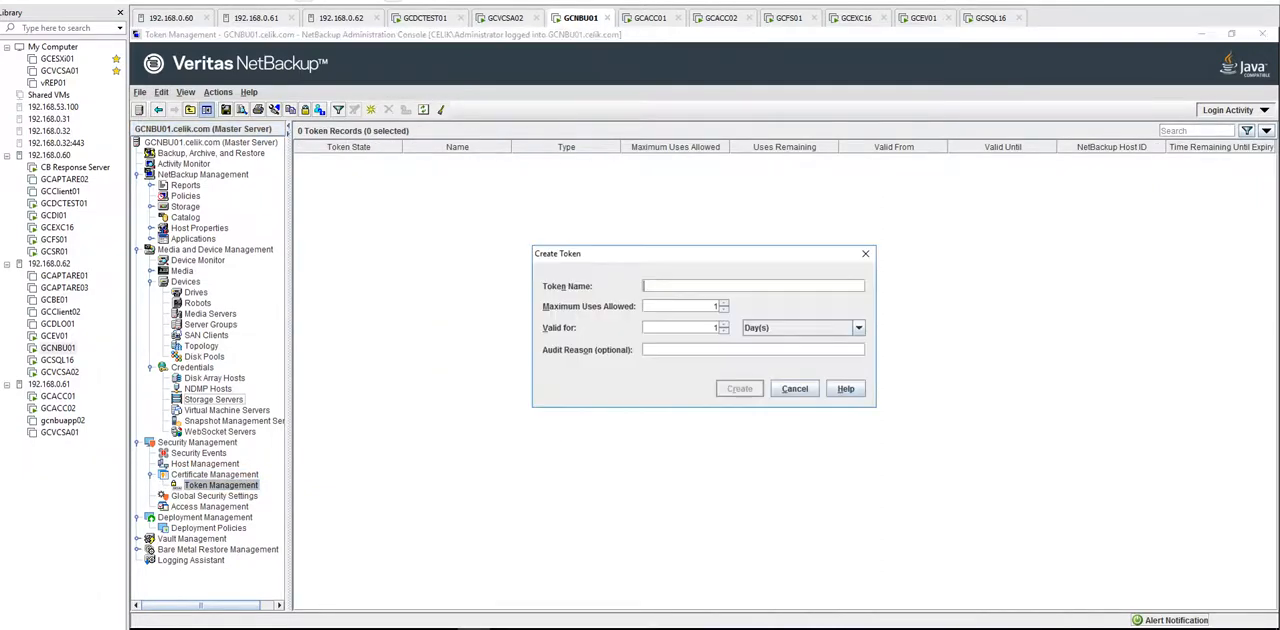
# Step: Create the token For Clients with 15 maximum uses, 30 days' validity and audit reason client installation, and copy its value
pyautogui.write('For Clients')
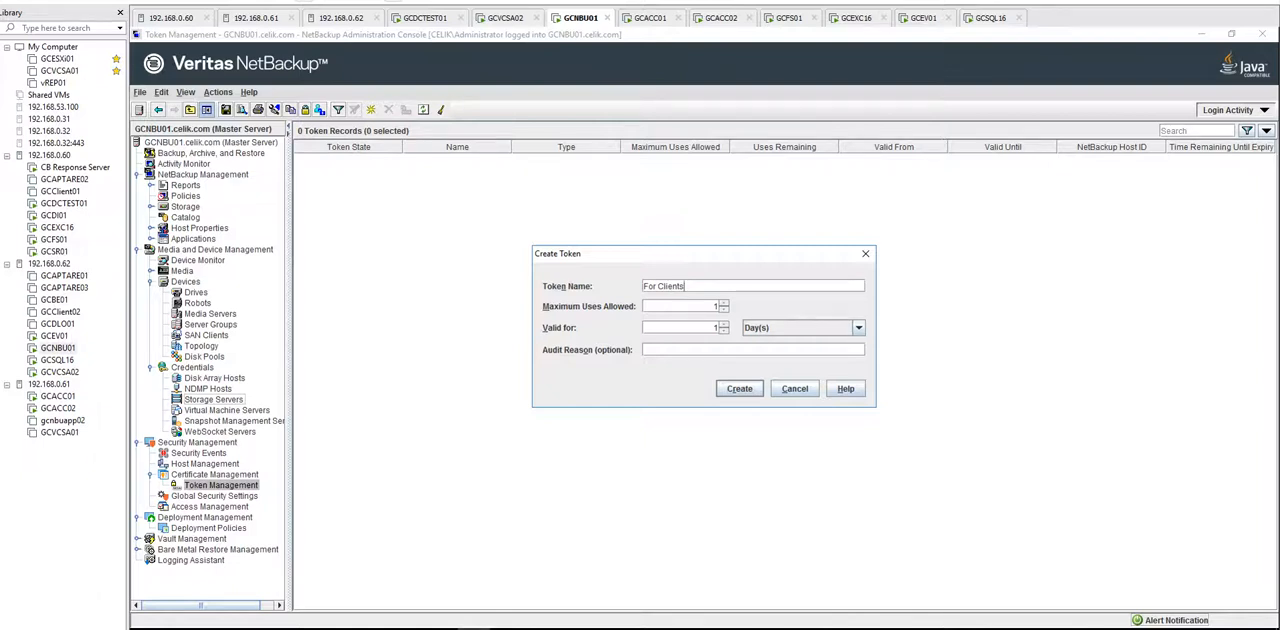
pyautogui.press('Tab')
pyautogui.write('15')
pyautogui.press('Tab')
pyautogui.write('330')
pyautogui.press('BackSpace')
pyautogui.press('BackSpace')
pyautogui.write('0client installation')
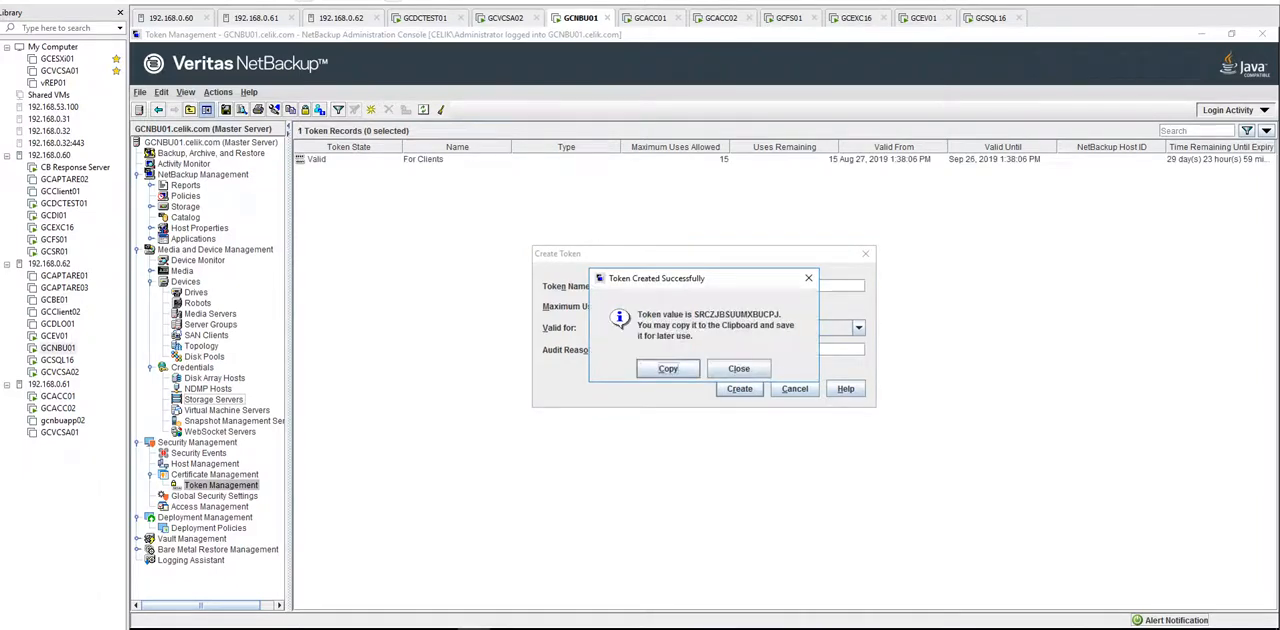
pyautogui.press('Return')
# Step: Open a blank Notepad document, write the heading token, and paste the copied authorization token two lines below it
pyautogui.press('super+x')
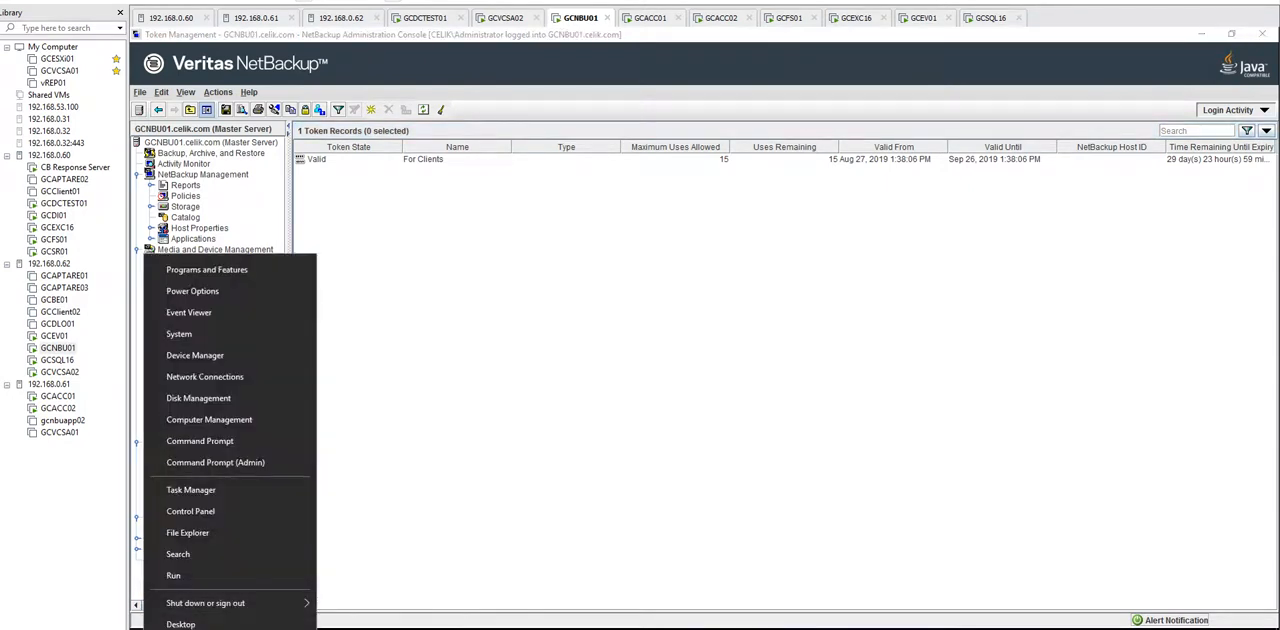
pyautogui.press('r')
pyautogui.press('BackSpace')
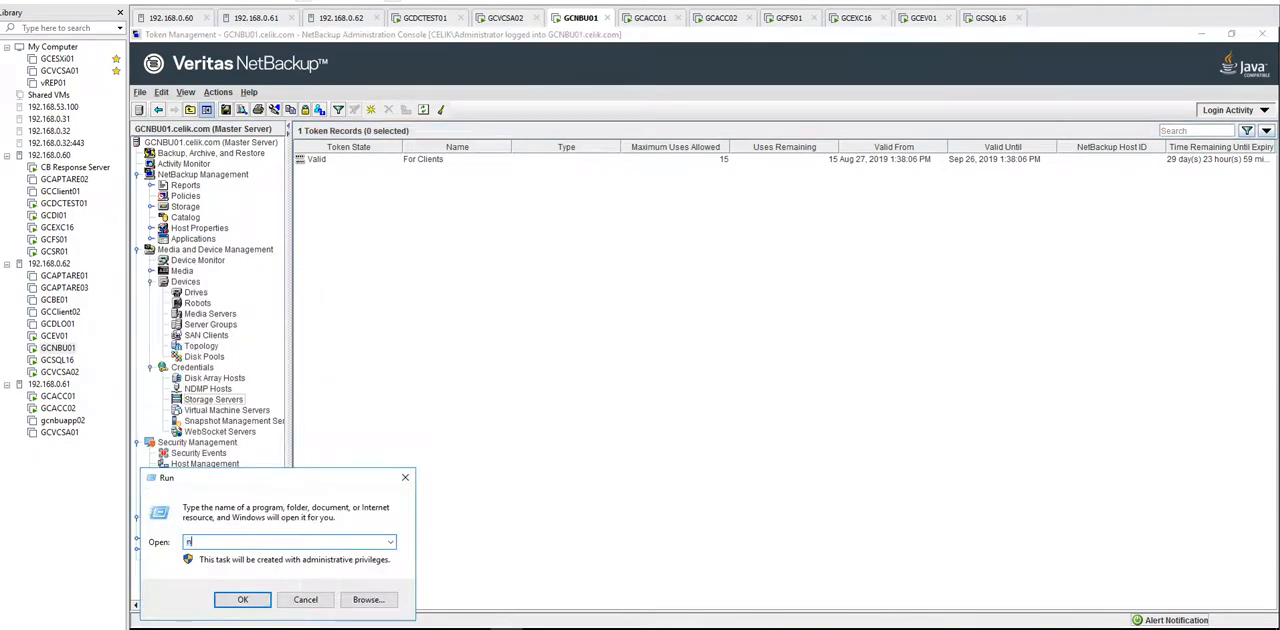
pyautogui.write('n')
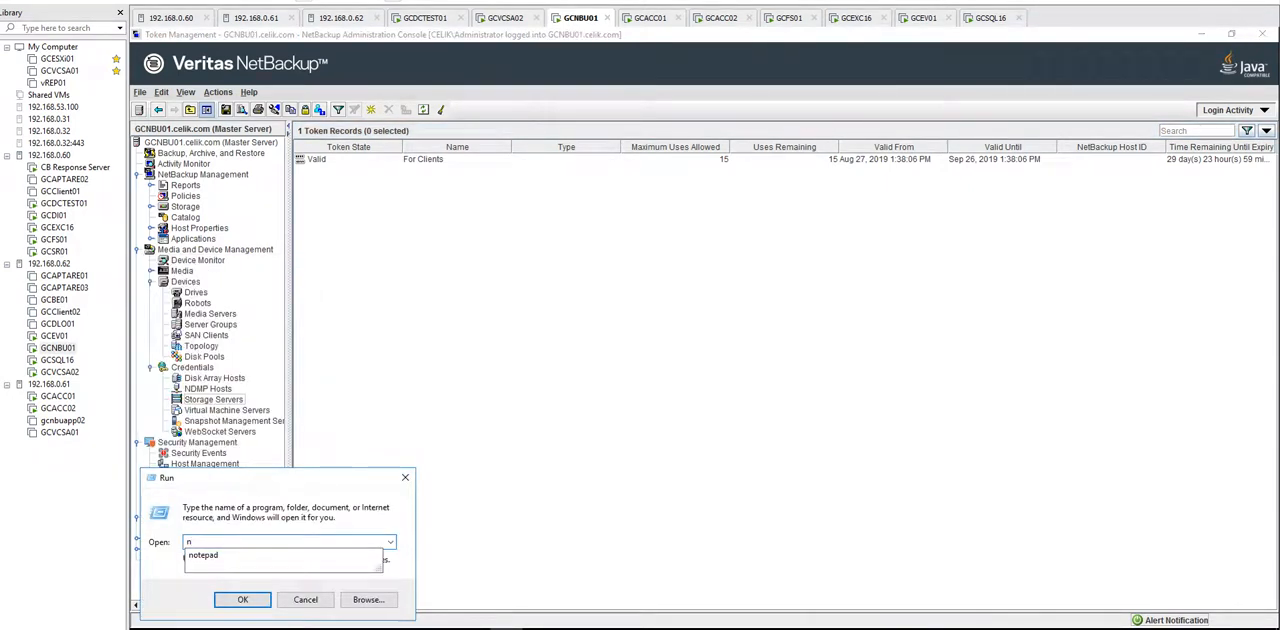
pyautogui.press('Down')
pyautogui.press('Return')
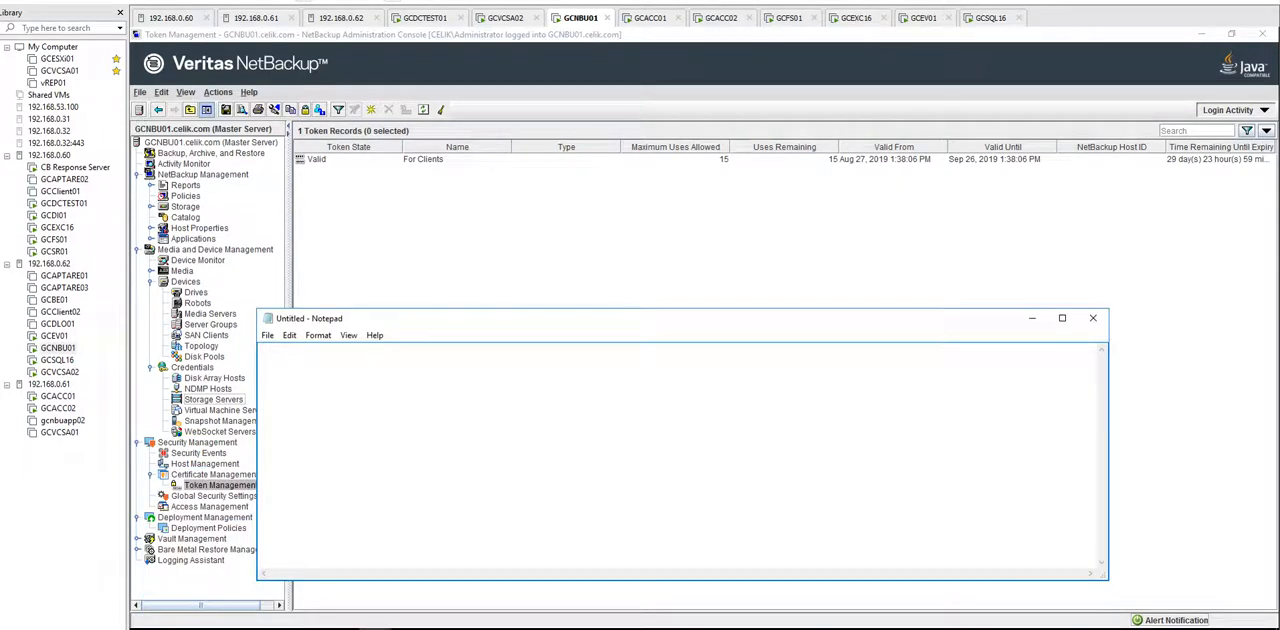
pyautogui.write('token')
pyautogui.press('Return')
pyautogui.press('Return')
pyautogui.hotkey('ctrl', 'v')
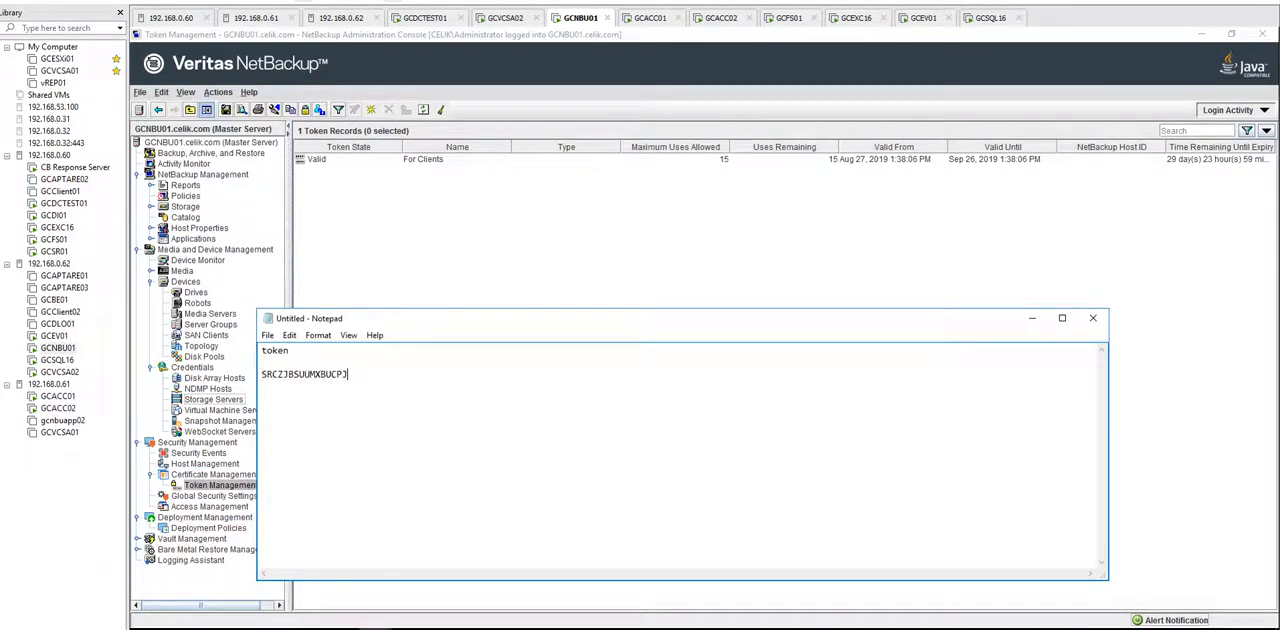
# Step: Switch to the File Explorer window showing NetBackup_8.2_Win and open its x64 folder
pyautogui.hotkey('alt', 'Tab')
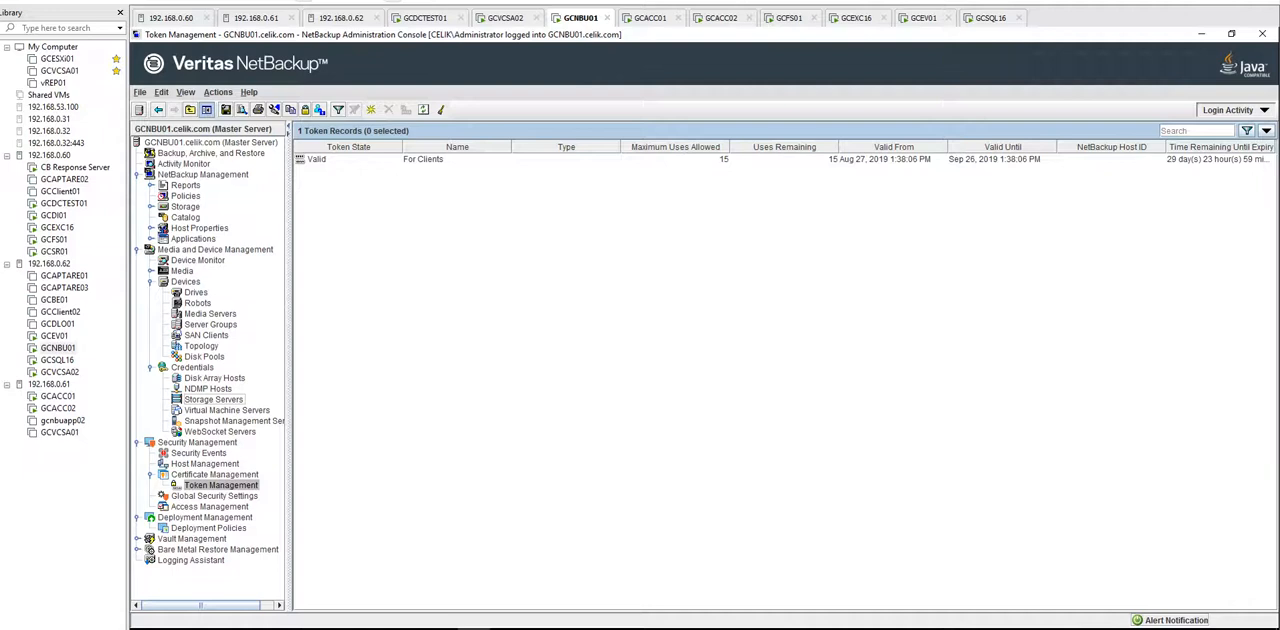
pyautogui.click(310, 628)
pyautogui.click(368, 585)
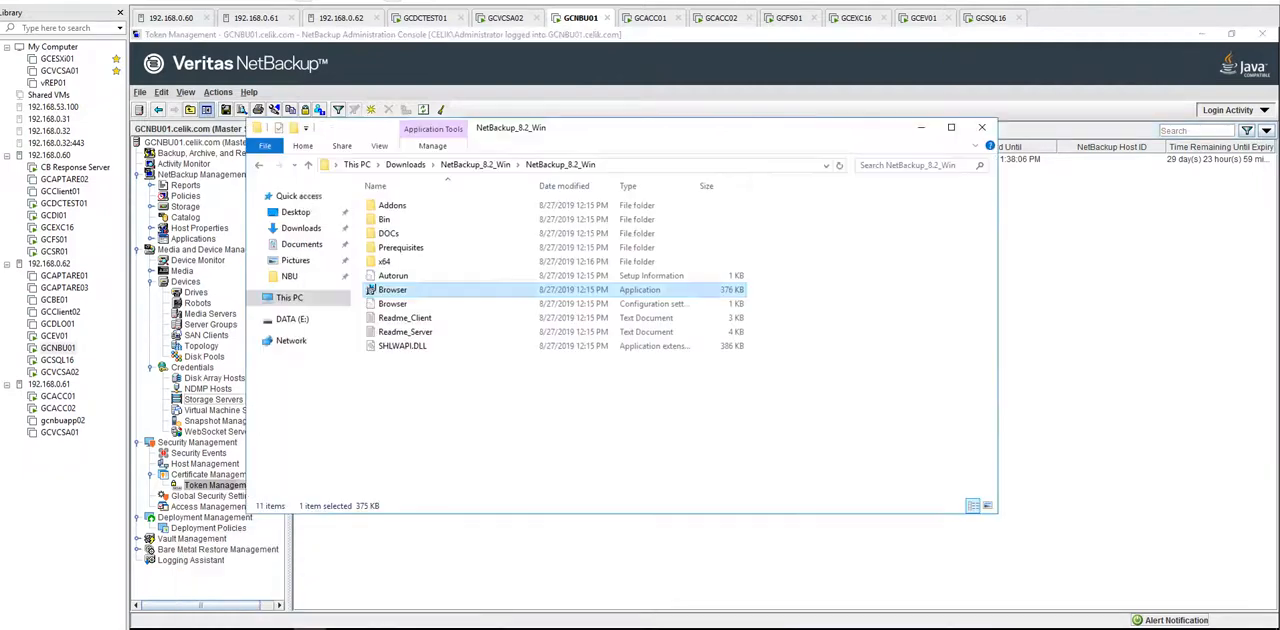
pyautogui.press('Down')
pyautogui.press('Up')
pyautogui.press('Up')
pyautogui.press('Up')
pyautogui.press('Return')
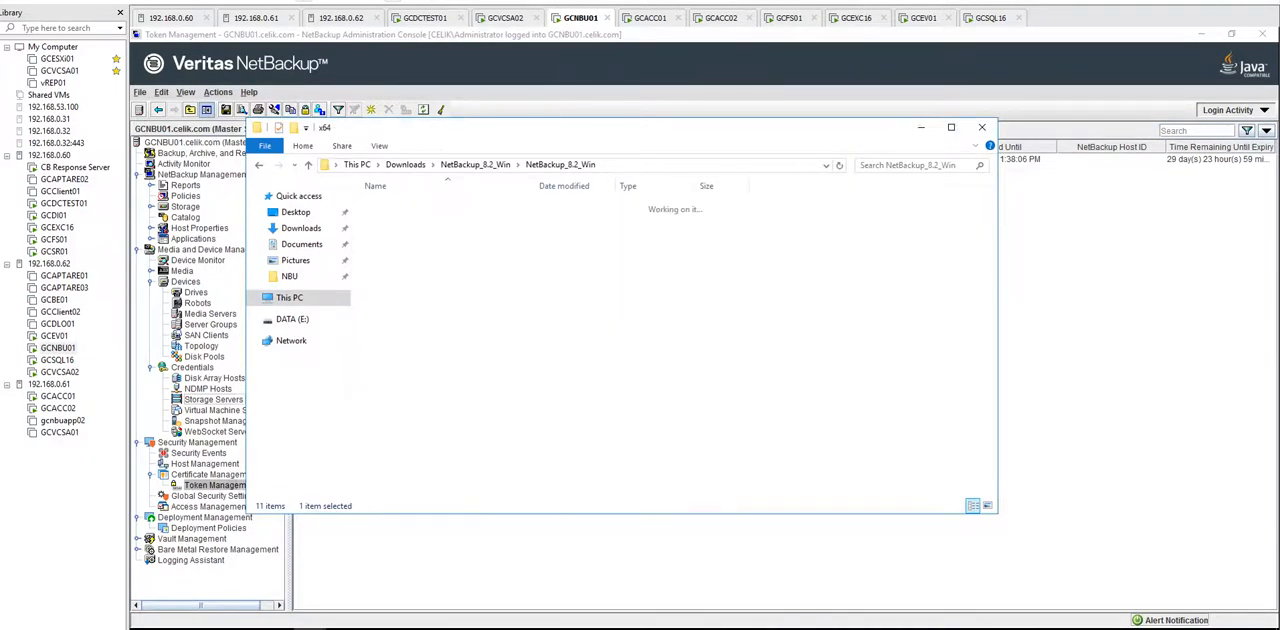
# Step: Run SETUP as administrator, select NetBackup Client as the product to install, and proceed past the User Account Control warning
pyautogui.click(387, 373)
pyautogui.rightClick(393, 373)
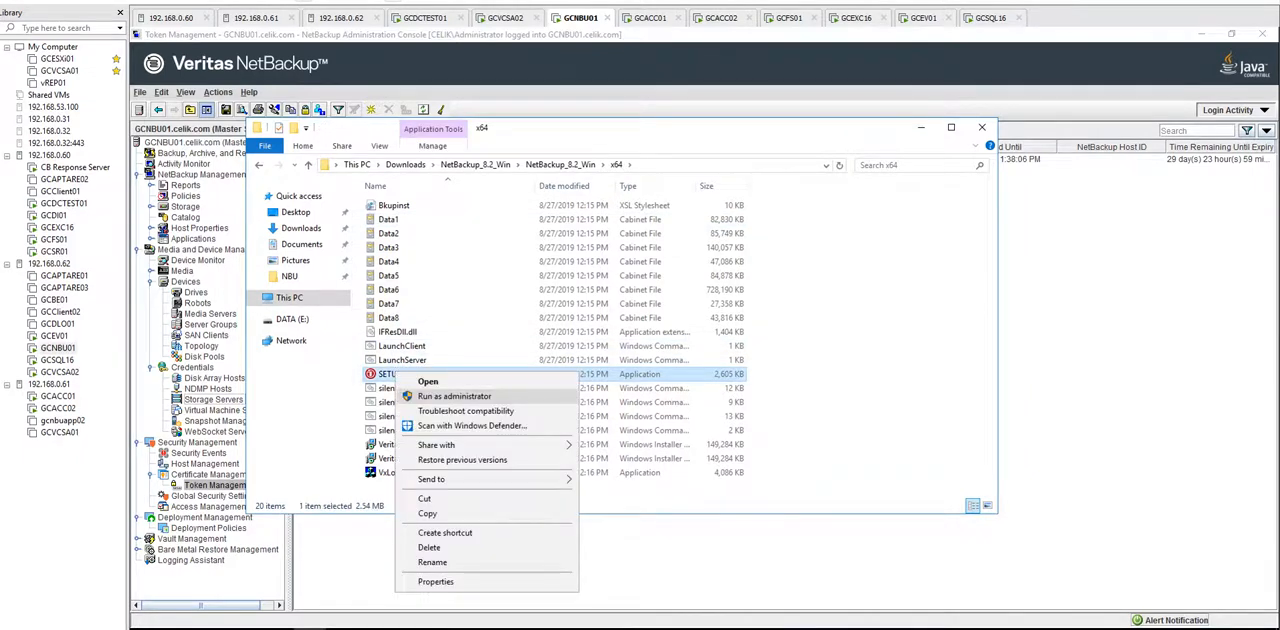
pyautogui.click(454, 396)
pyautogui.click(921, 127)
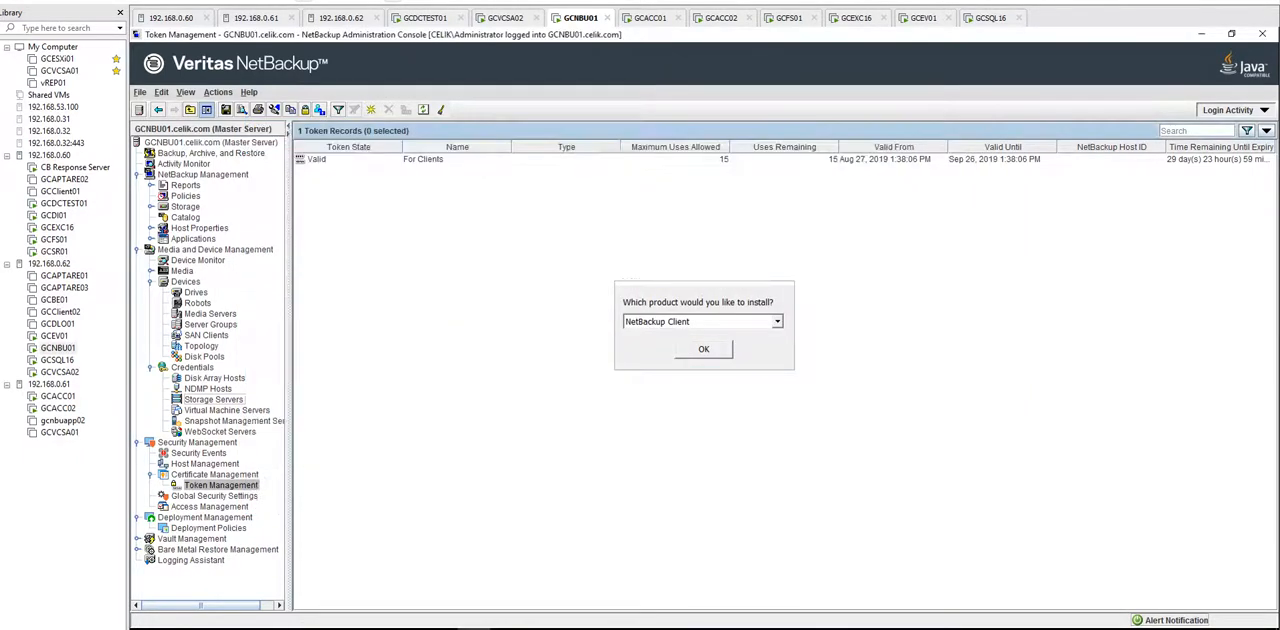
pyautogui.press('Return')
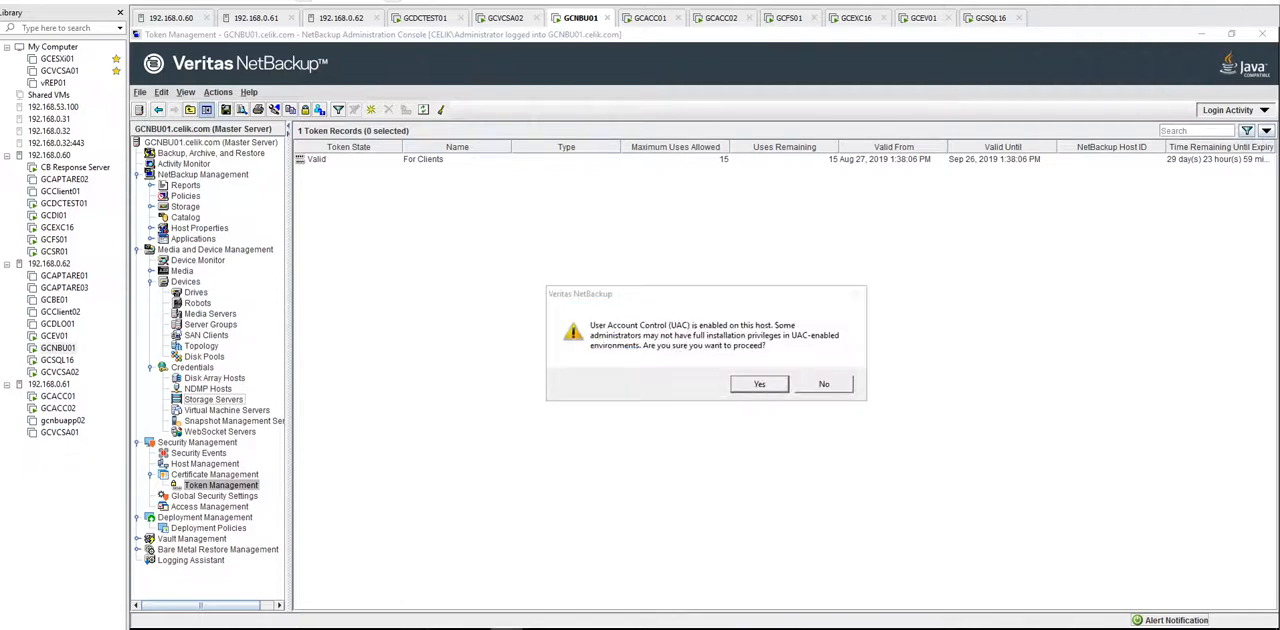
pyautogui.press('Return')
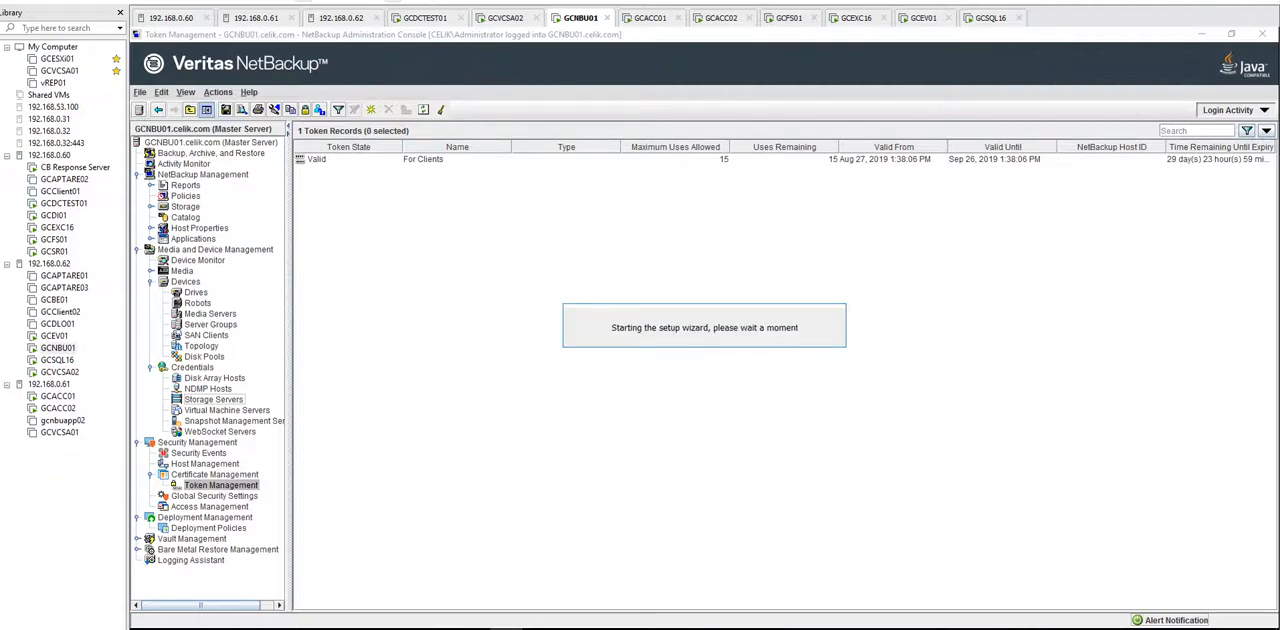
# Step: Close the inst and confg Notepad file, saving its changes
pyautogui.moveTo(376, 628)
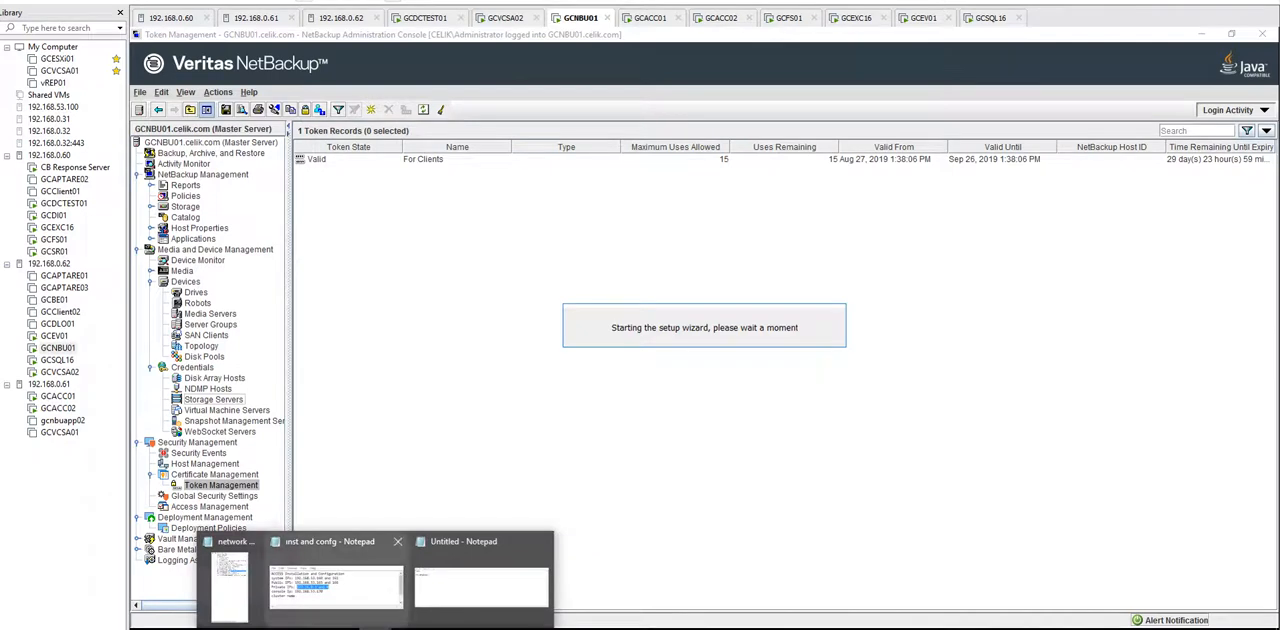
pyautogui.click(335, 585)
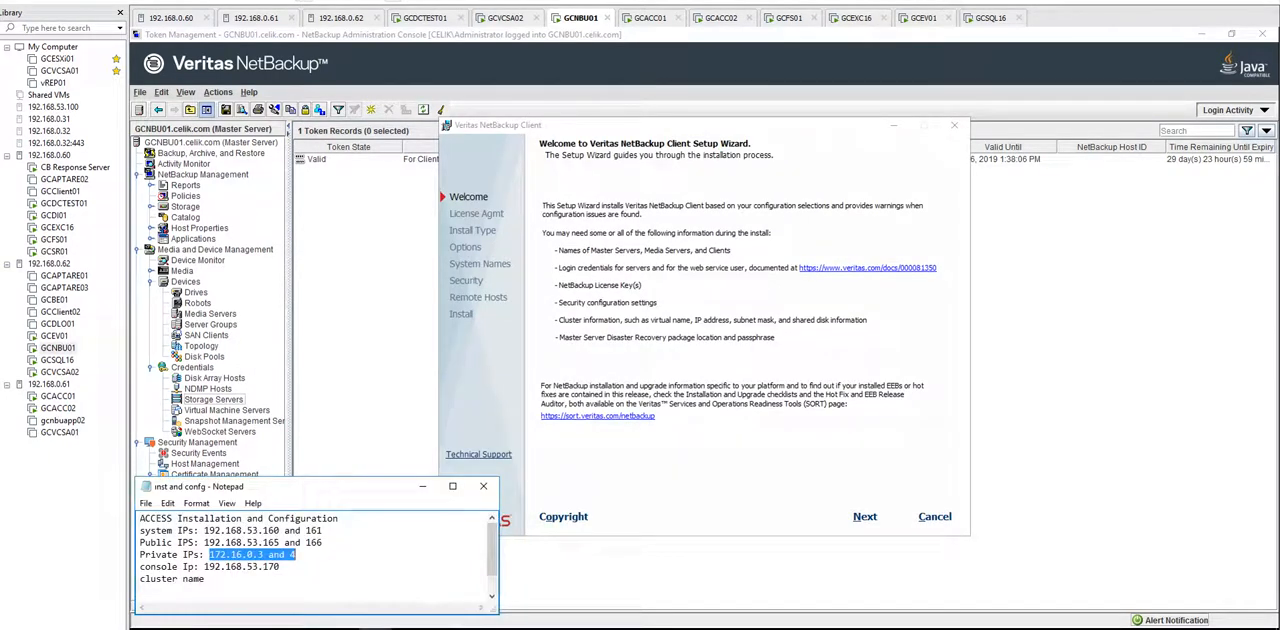
pyautogui.click(483, 486)
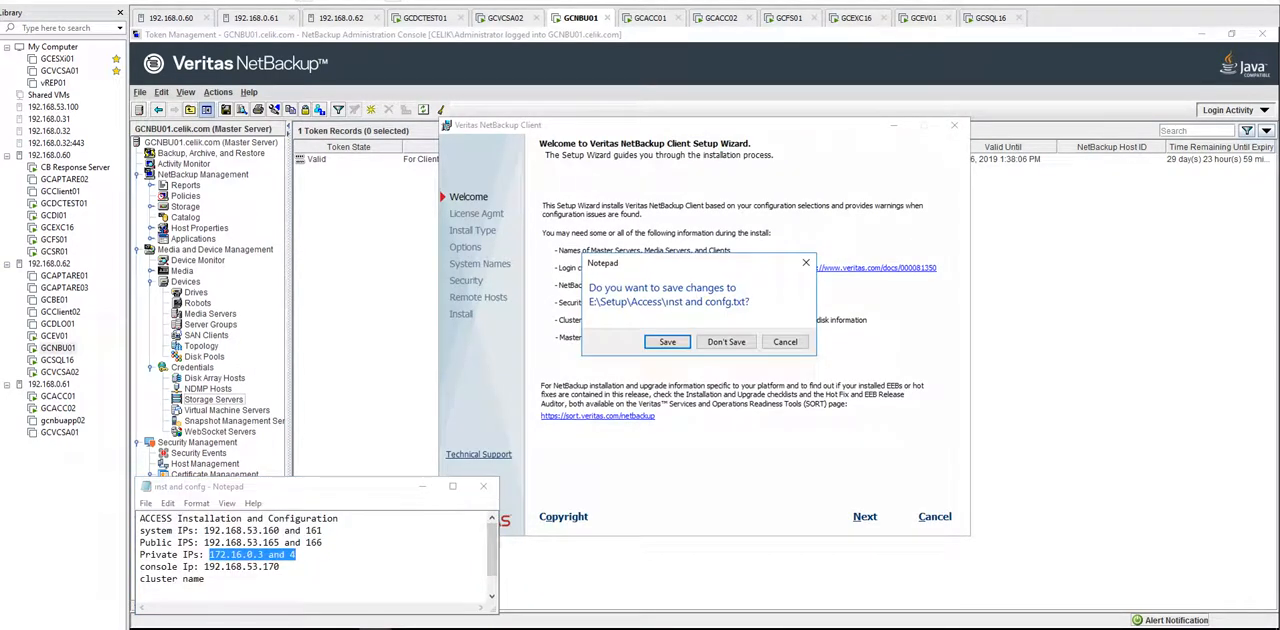
pyautogui.click(667, 341)
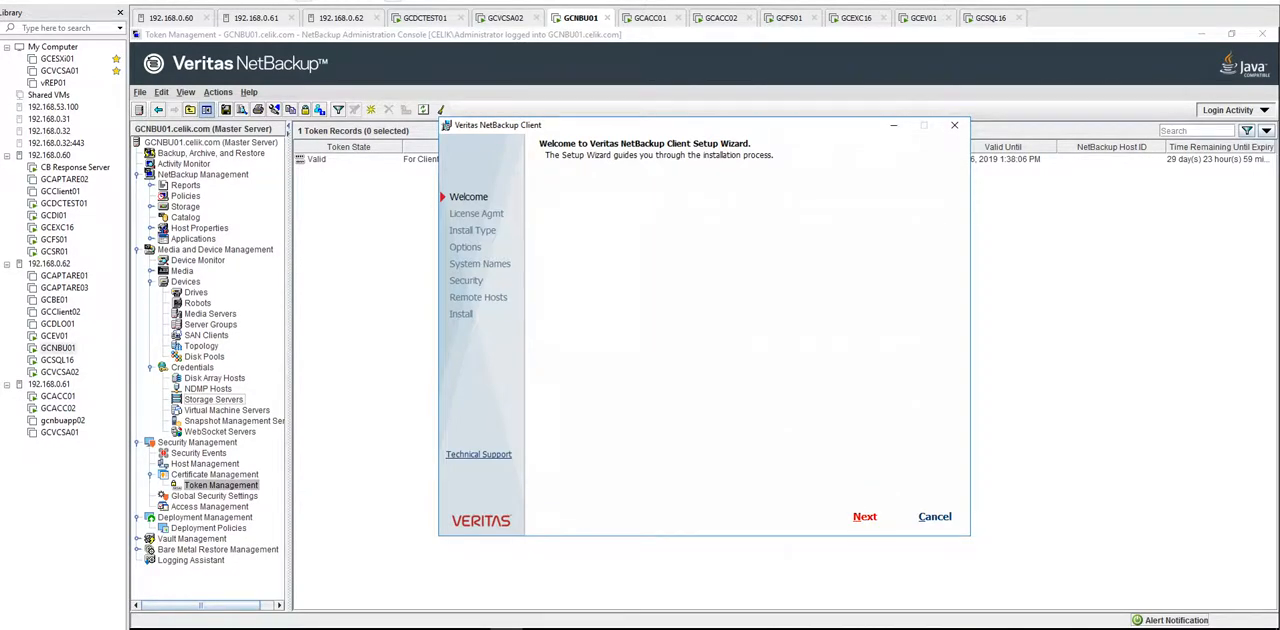
# Step: Agree to the Veritas license agreement and continue with a custom installation to multiple computers on the network
pyautogui.click(542, 439)
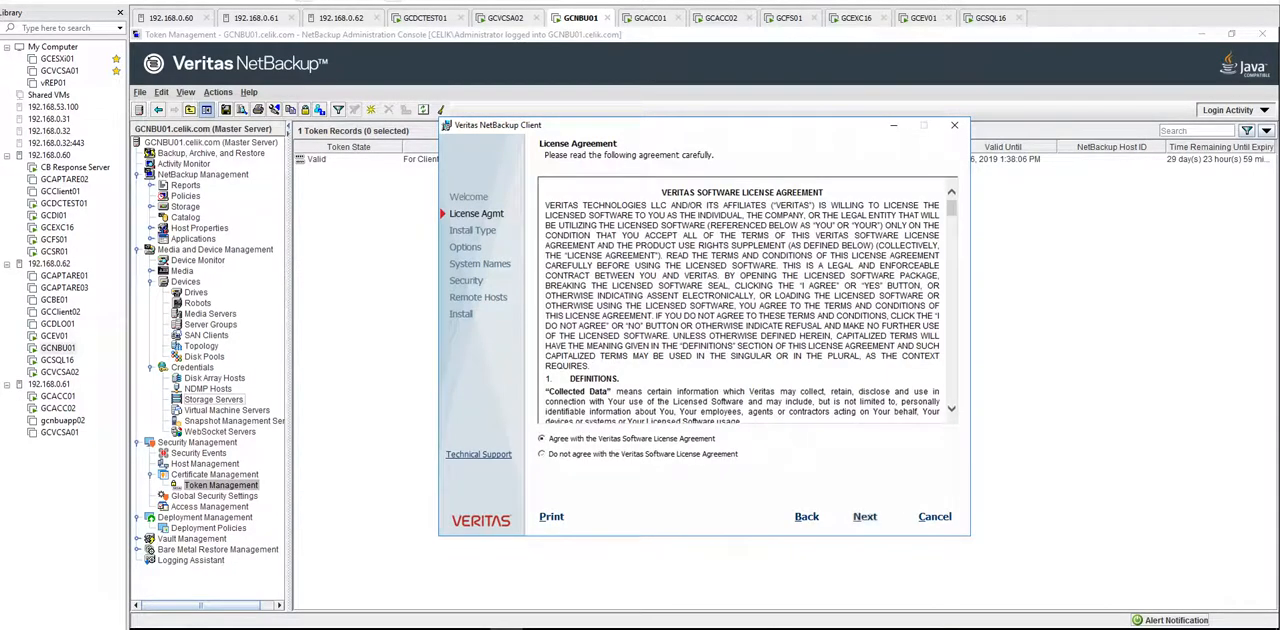
pyautogui.click(865, 517)
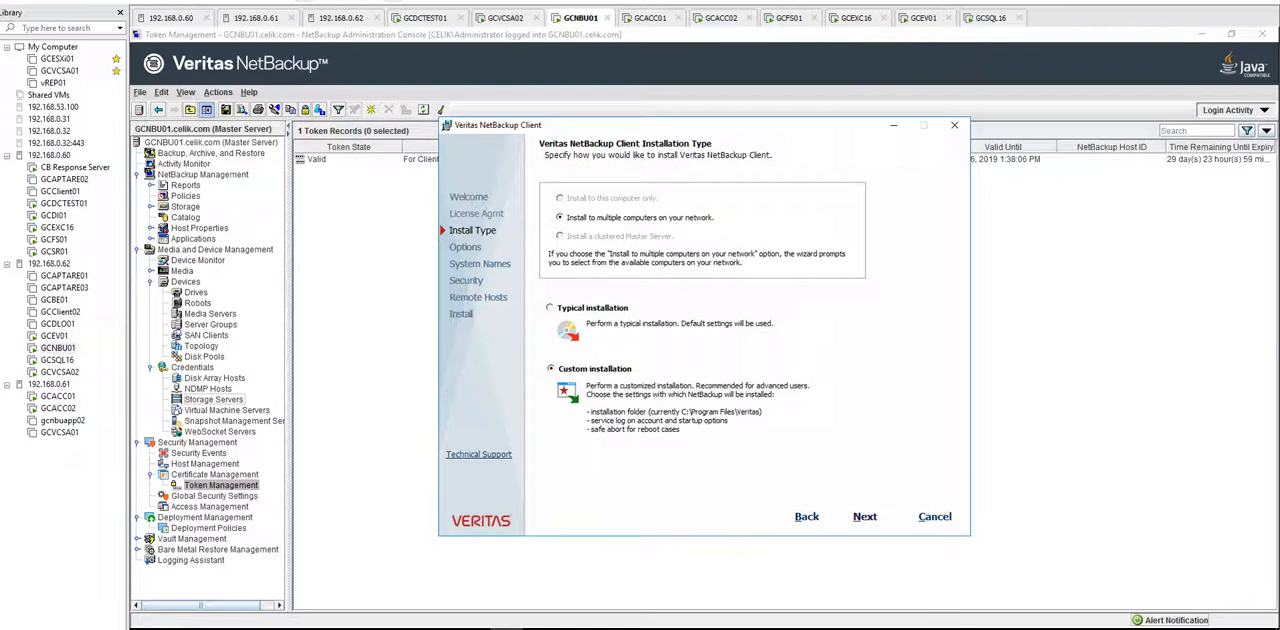
pyautogui.click(865, 517)
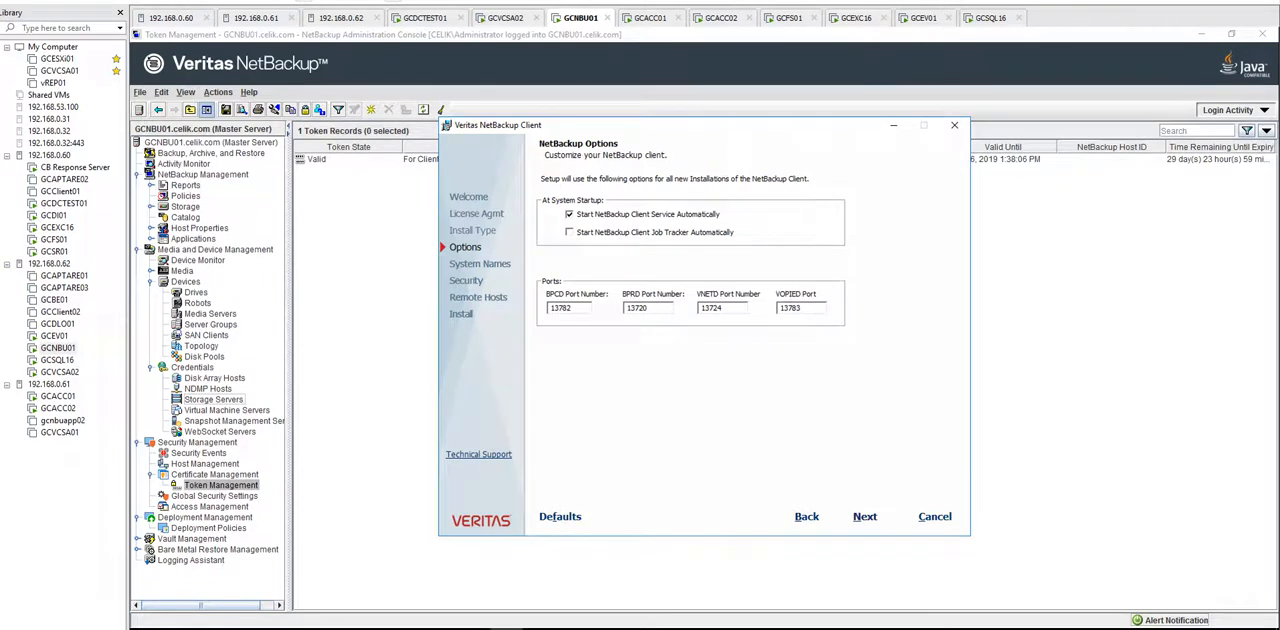
# Step: Accept the default system startup options and port numbers for the NetBackup client
pyautogui.press('Tab')
pyautogui.press('Tab')
pyautogui.press('Tab')
pyautogui.press('Tab')
pyautogui.click(865, 517)
pyautogui.click(865, 517)
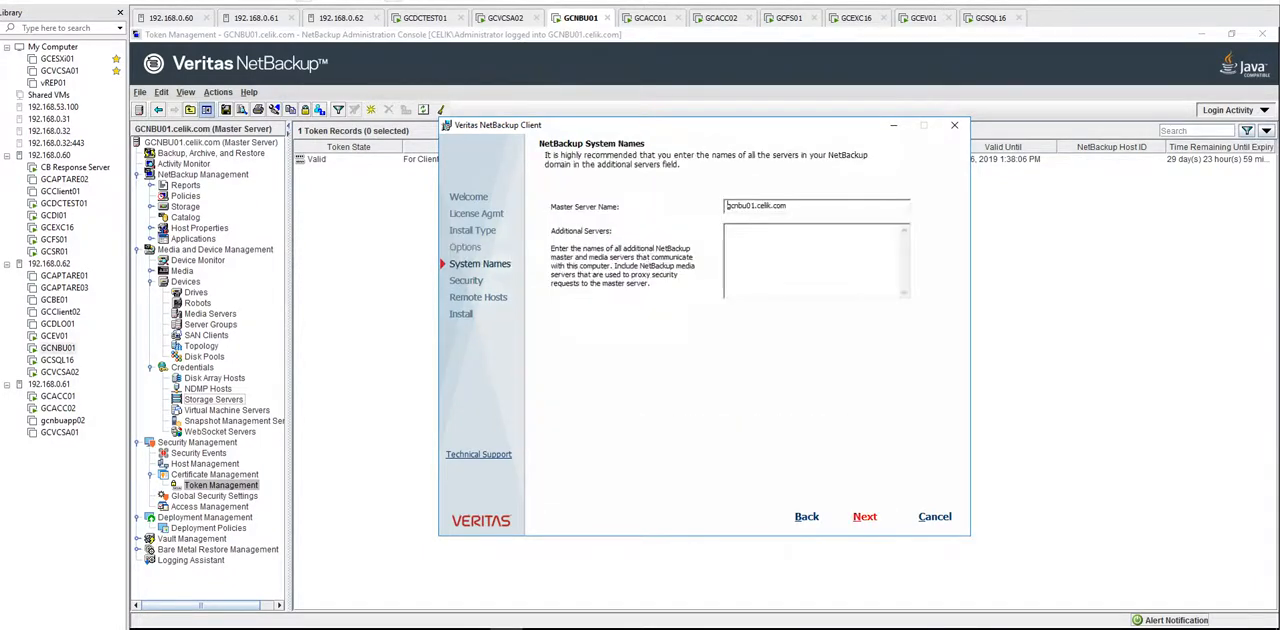
# Step: Keep gcnbu01.celik.com as the master server and accept its fingerprint to proceed with the certificate deployment
pyautogui.moveTo(789, 206); pyautogui.dragTo(727, 206)
pyautogui.click(865, 517)
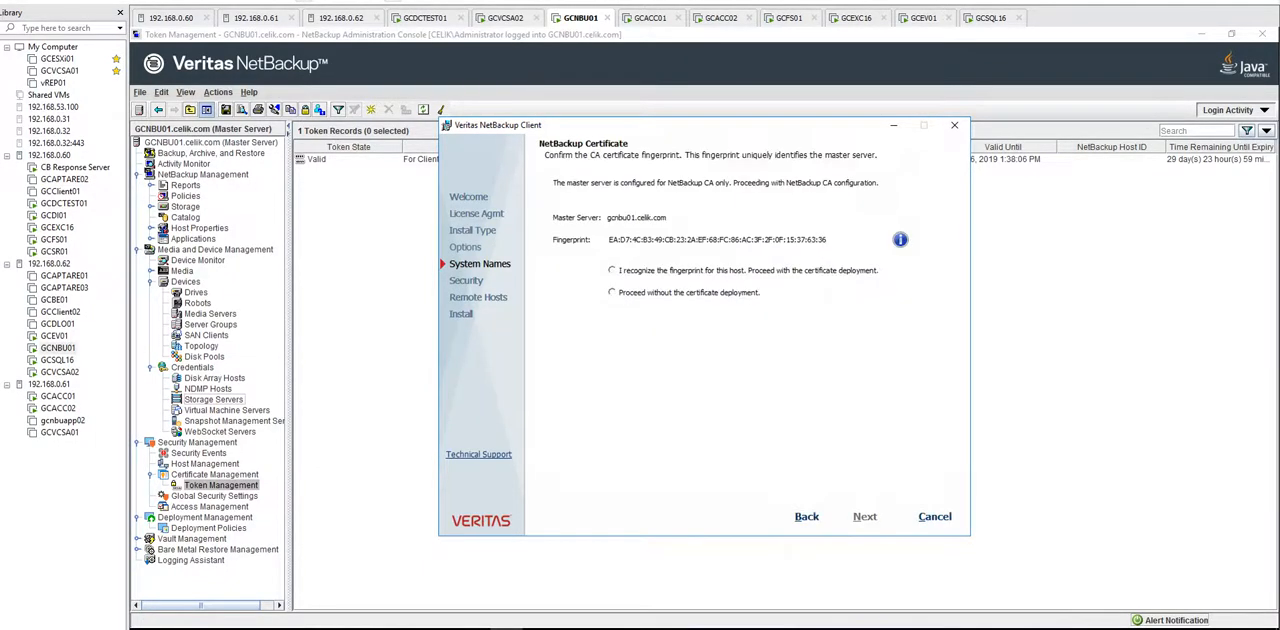
pyautogui.click(612, 270)
pyautogui.click(865, 517)
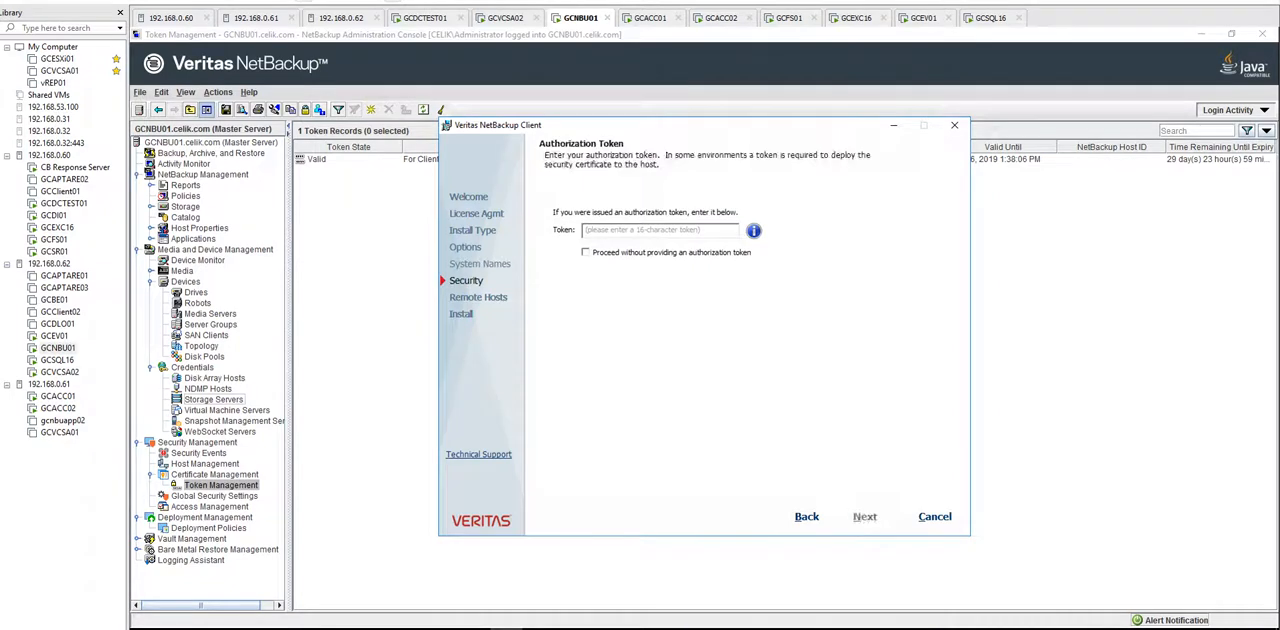
# Step: Bring up the network config Notepad file and close it
pyautogui.click(376, 629)
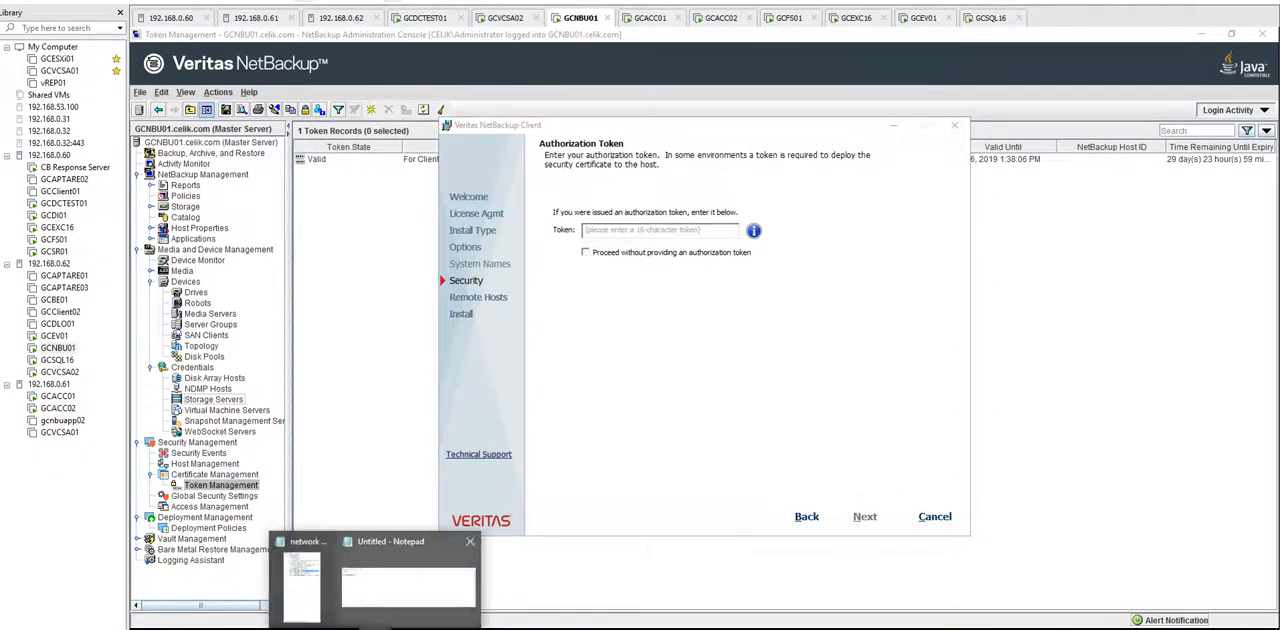
pyautogui.click(302, 583)
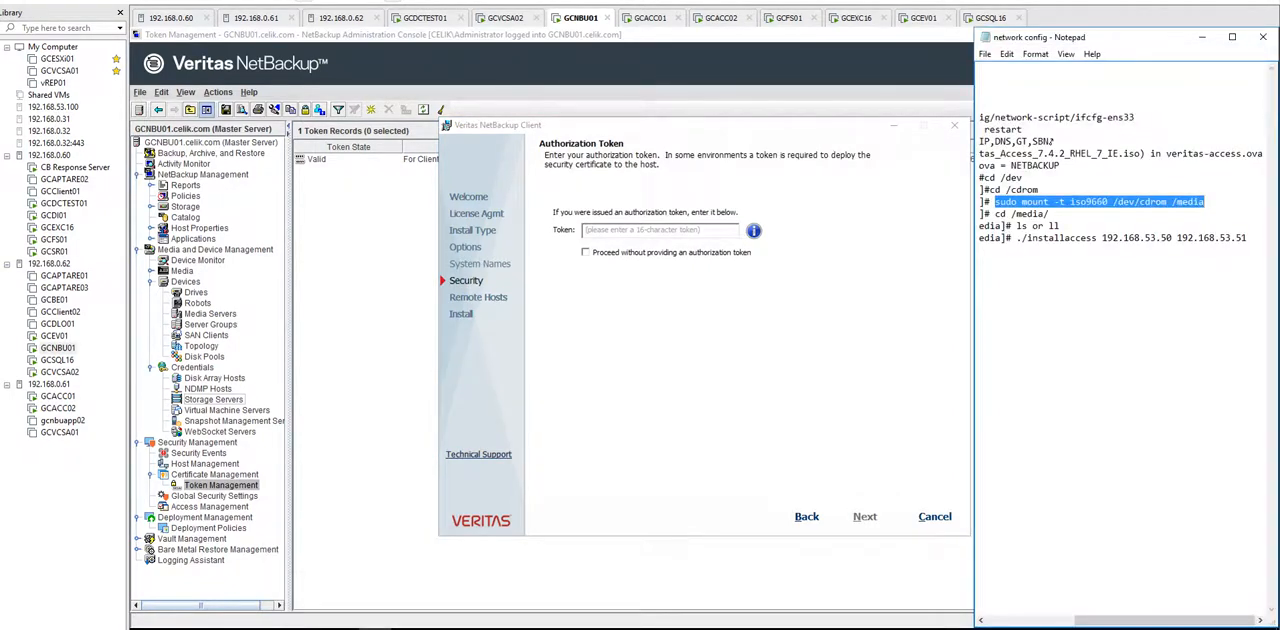
pyautogui.click(1262, 36)
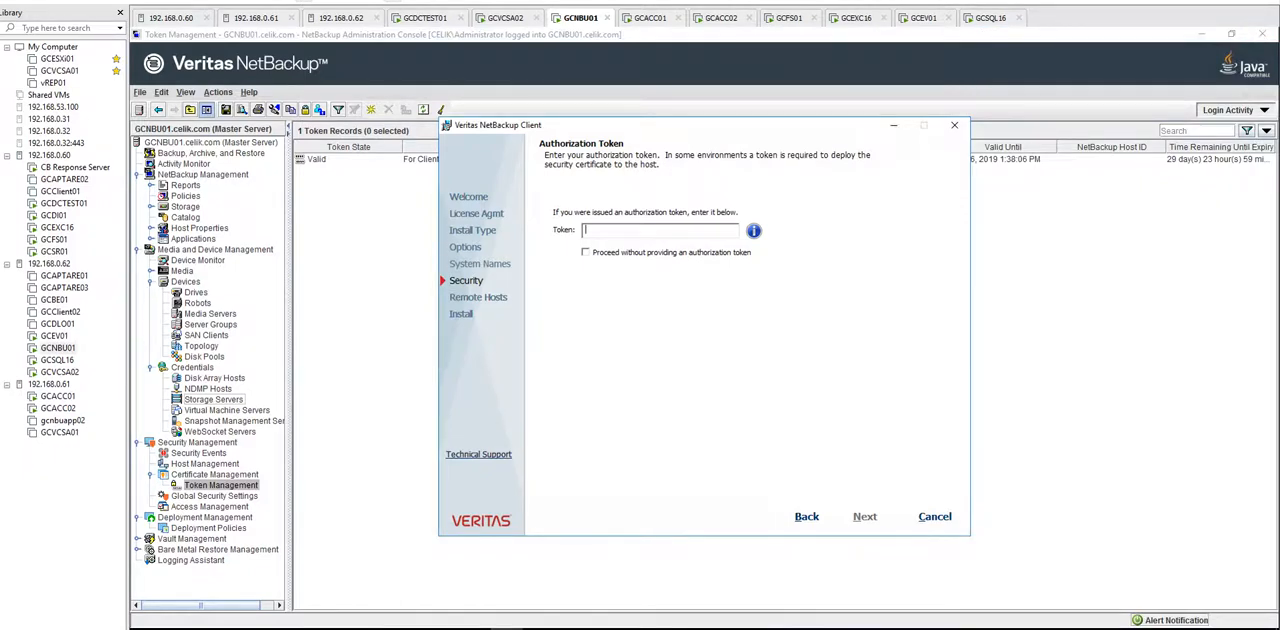
# Step: Copy the saved authorization token from Notepad and compare it with the value of the For Clients token in the console
pyautogui.click(376, 629)
pyautogui.moveTo(348, 374); pyautogui.dragTo(261, 374)
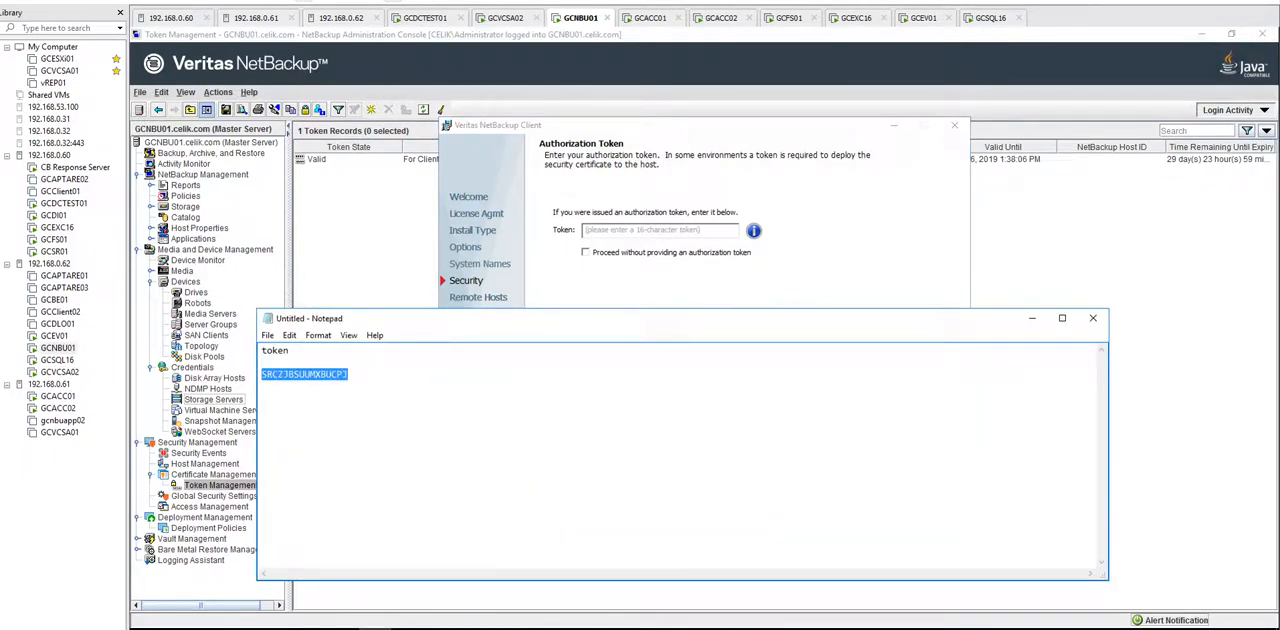
pyautogui.click(220, 485)
pyautogui.click(348, 159)
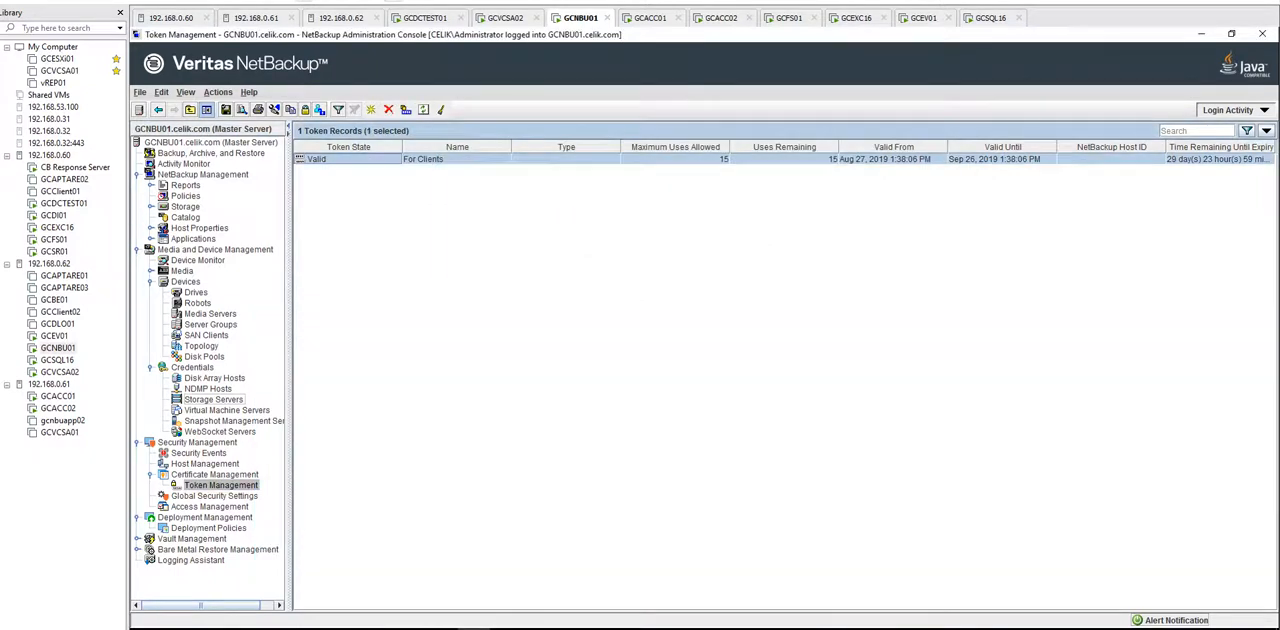
pyautogui.rightClick(336, 160)
pyautogui.click(377, 197)
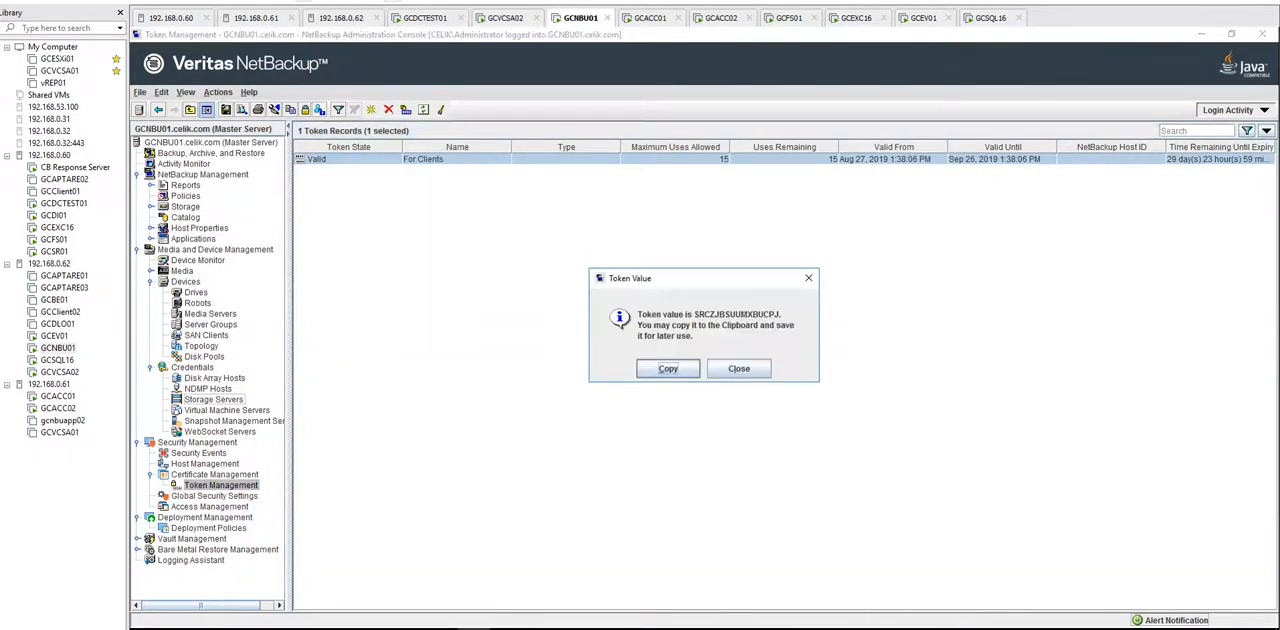
pyautogui.click(374, 629)
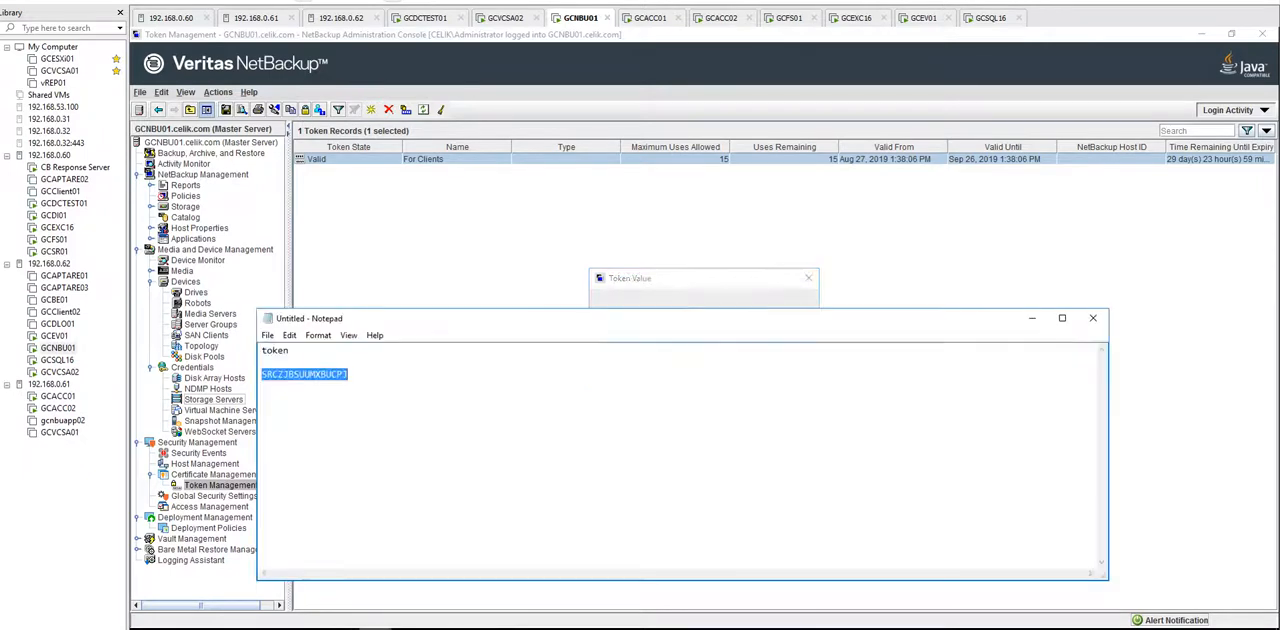
pyautogui.moveTo(763, 309); pyautogui.dragTo(763, 406)
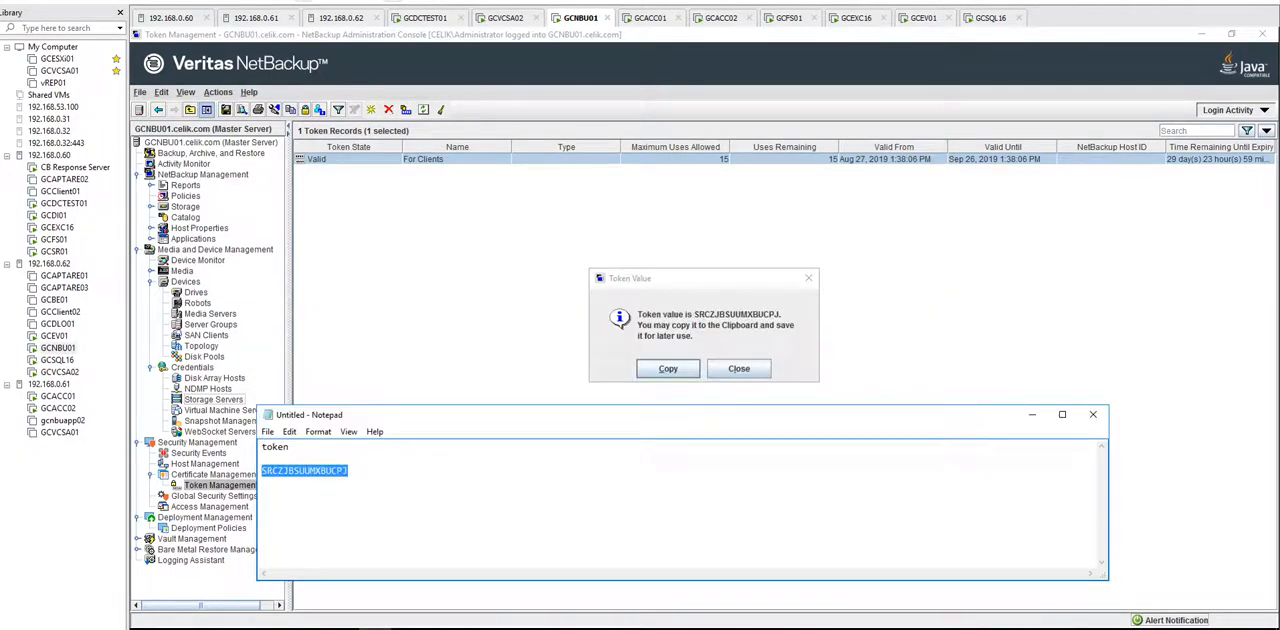
pyautogui.click(739, 369)
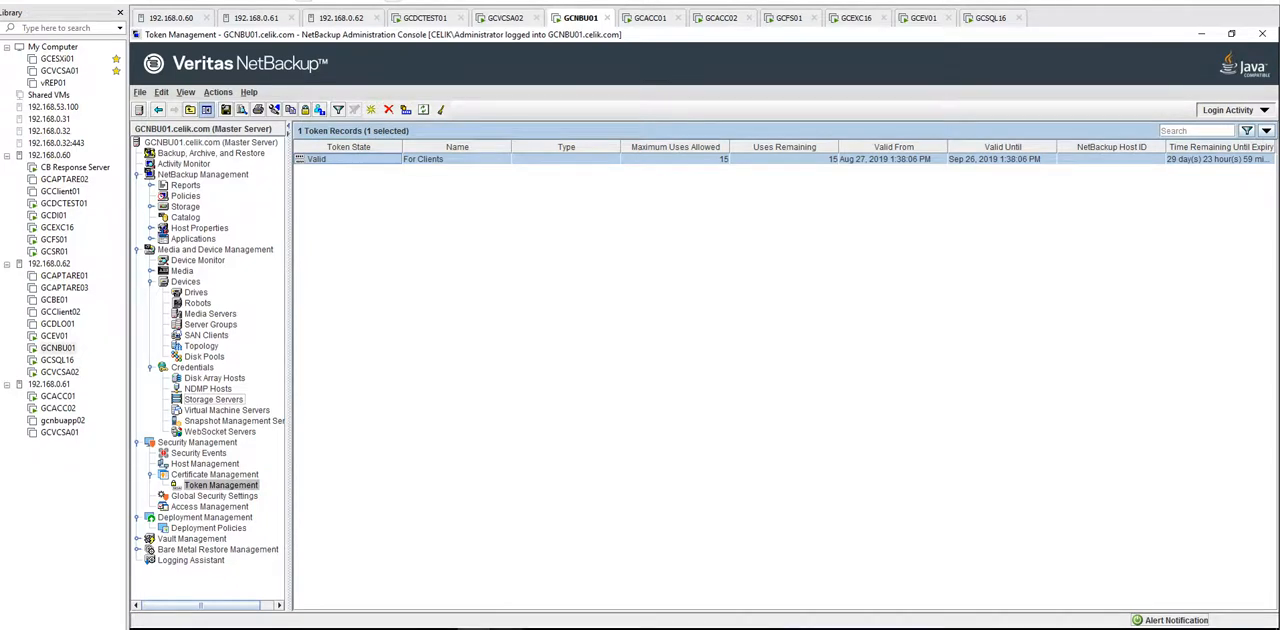
# Step: Paste the authorization token into the NetBackup Client installer and continue to the remote hosts page
pyautogui.moveTo(507, 628)
pyautogui.click(505, 578)
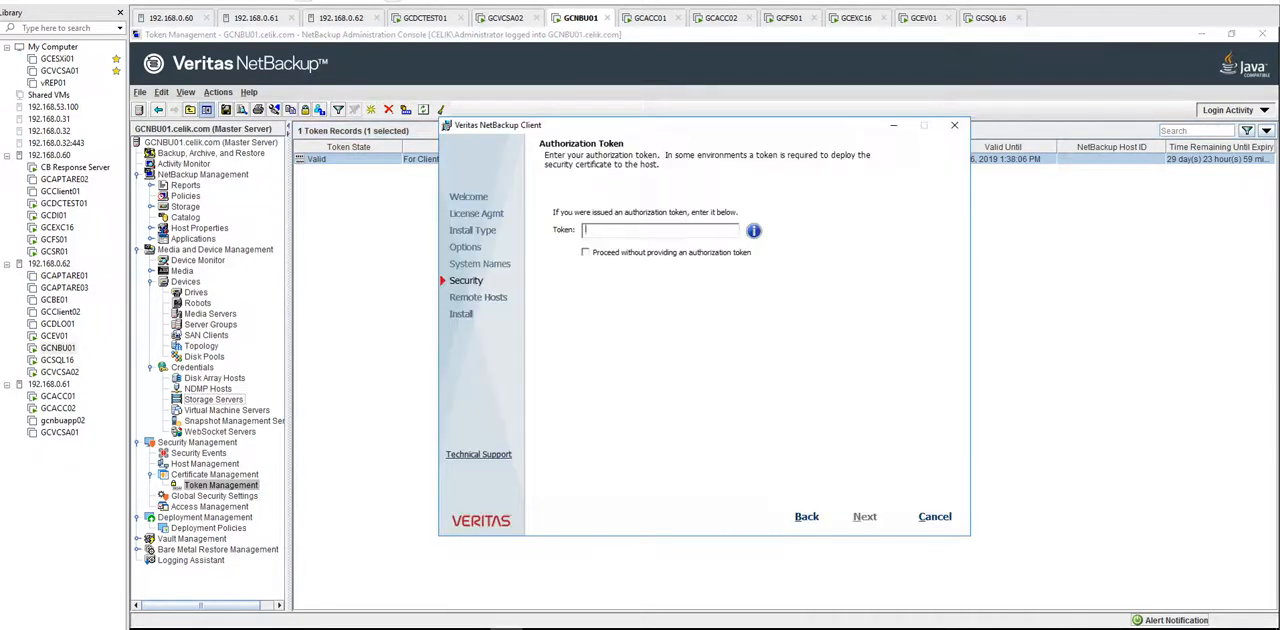
pyautogui.hotkey('ctrl', 'v')
pyautogui.click(865, 517)
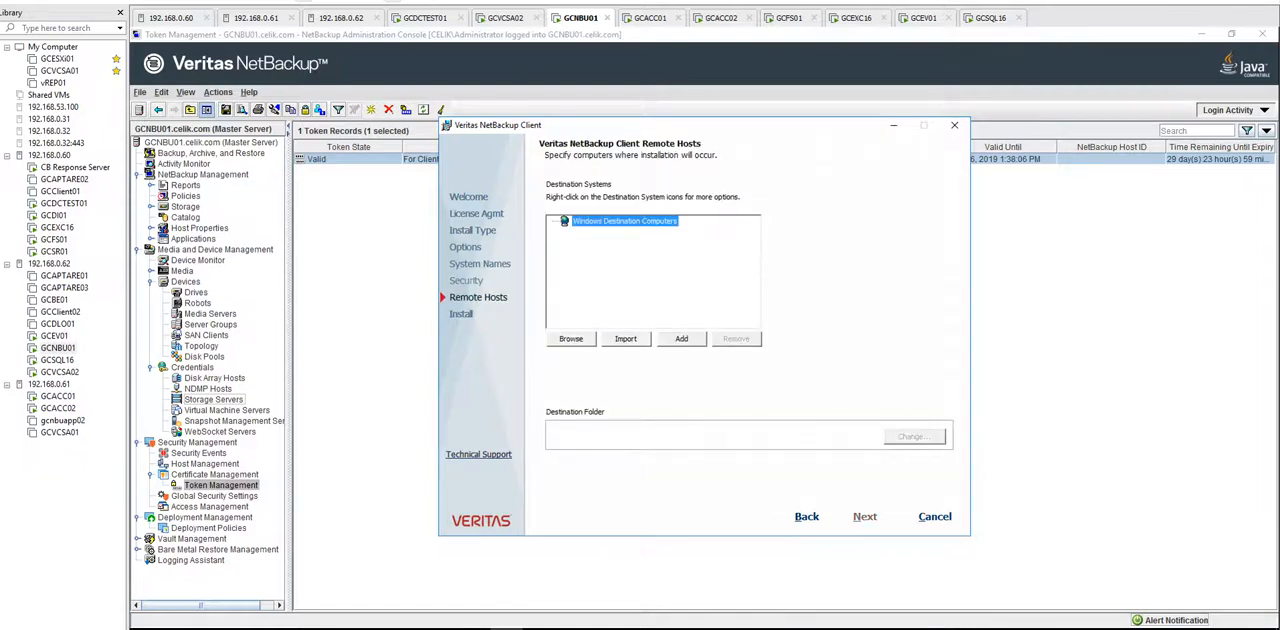
# Step: Add the remote computer GCFS01 in the CELIK domain as an installation destination
pyautogui.click(682, 339)
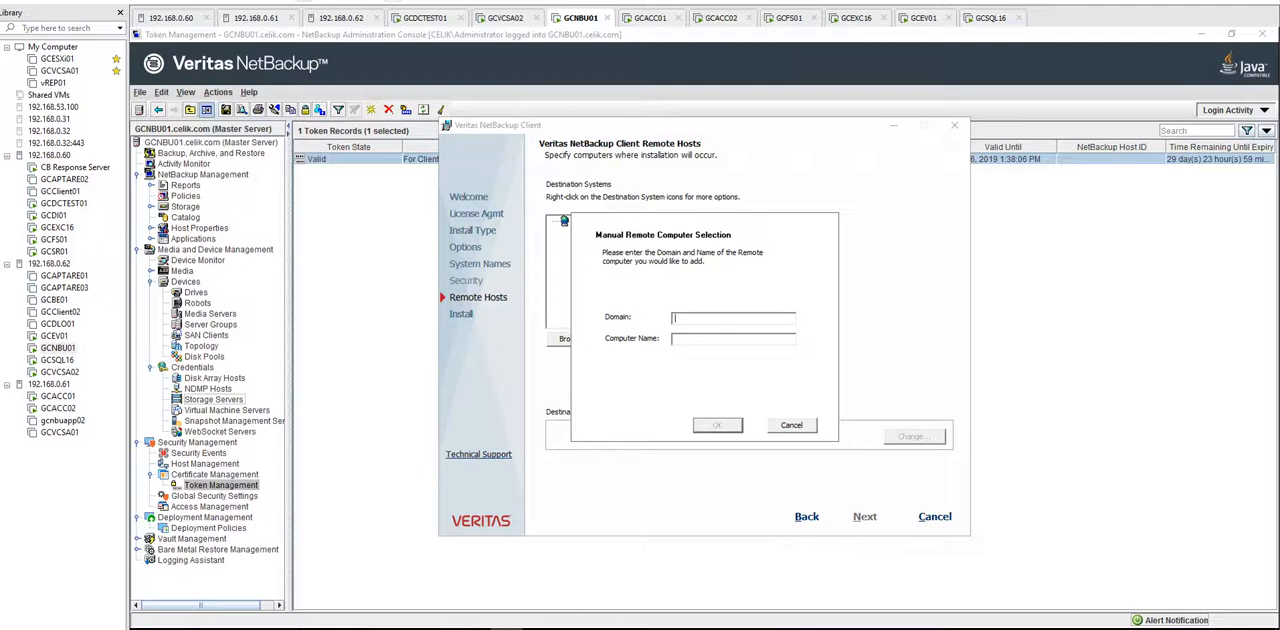
pyautogui.write('CELIK')
pyautogui.write('GC')
pyautogui.write('FS01')
pyautogui.press('Return')
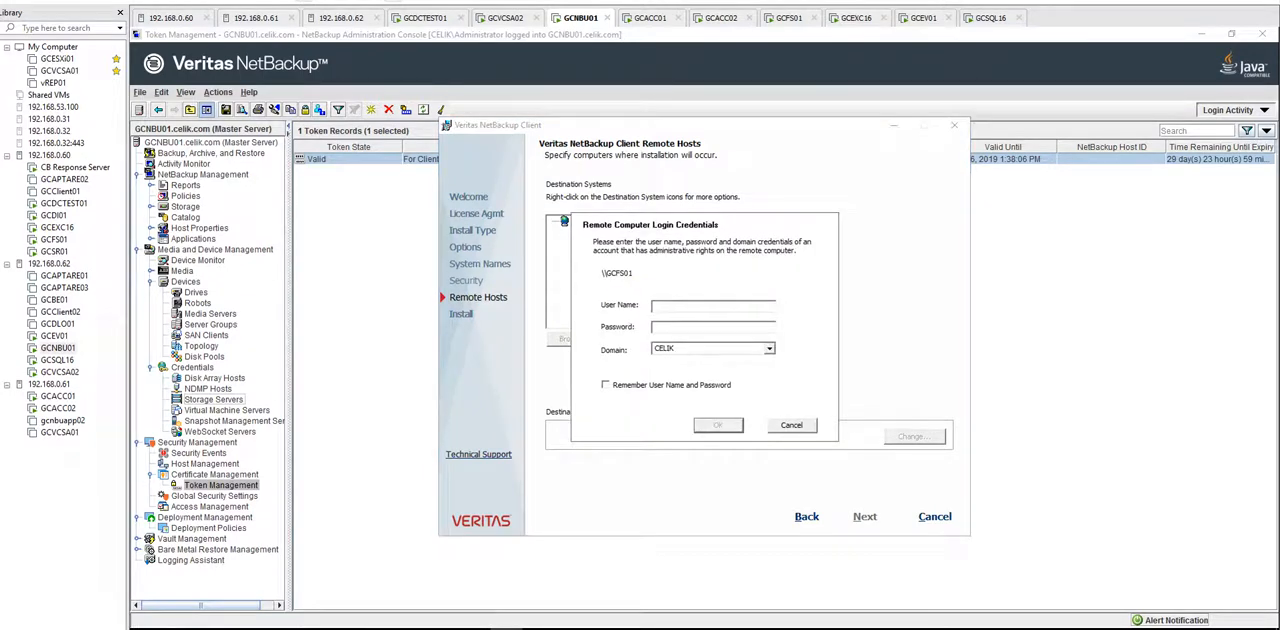
# Step: Enter the administrator user name and account password for GCFS01 and accept the default destination folder C:\Program Files\Veritas\
pyautogui.write('administrator@')
pyautogui.press('BackSpace')
pyautogui.press('Tab')
pyautogui.write('**********')
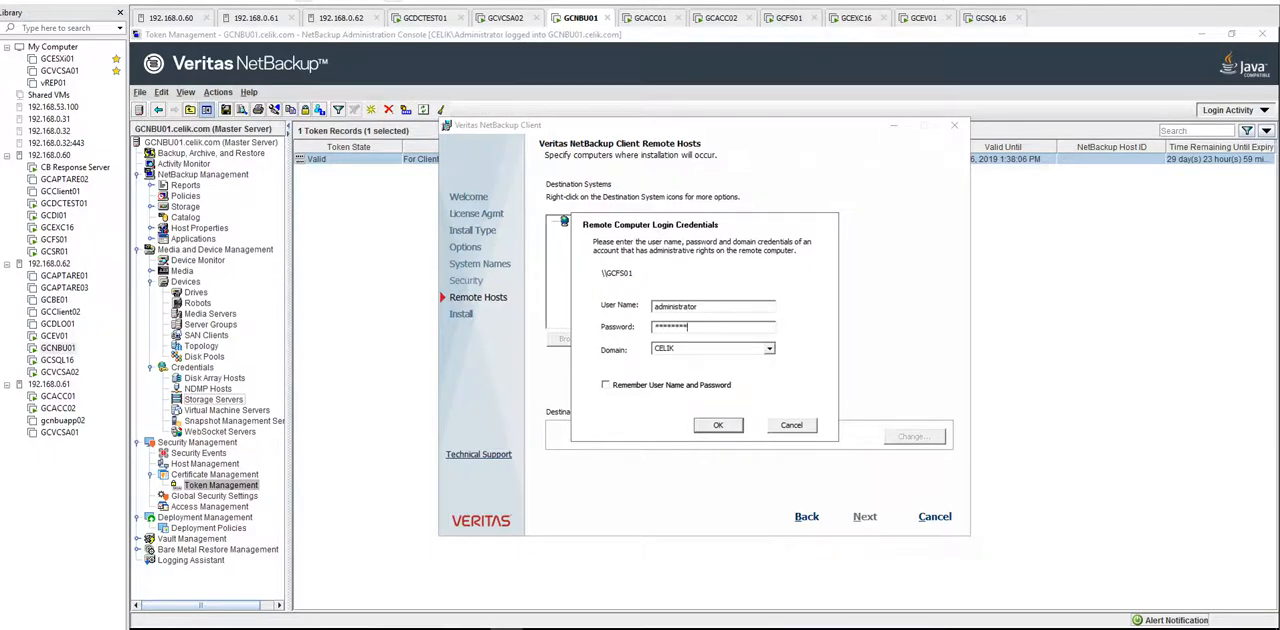
pyautogui.hotkey('shift', 'Tab')
pyautogui.press('Return')
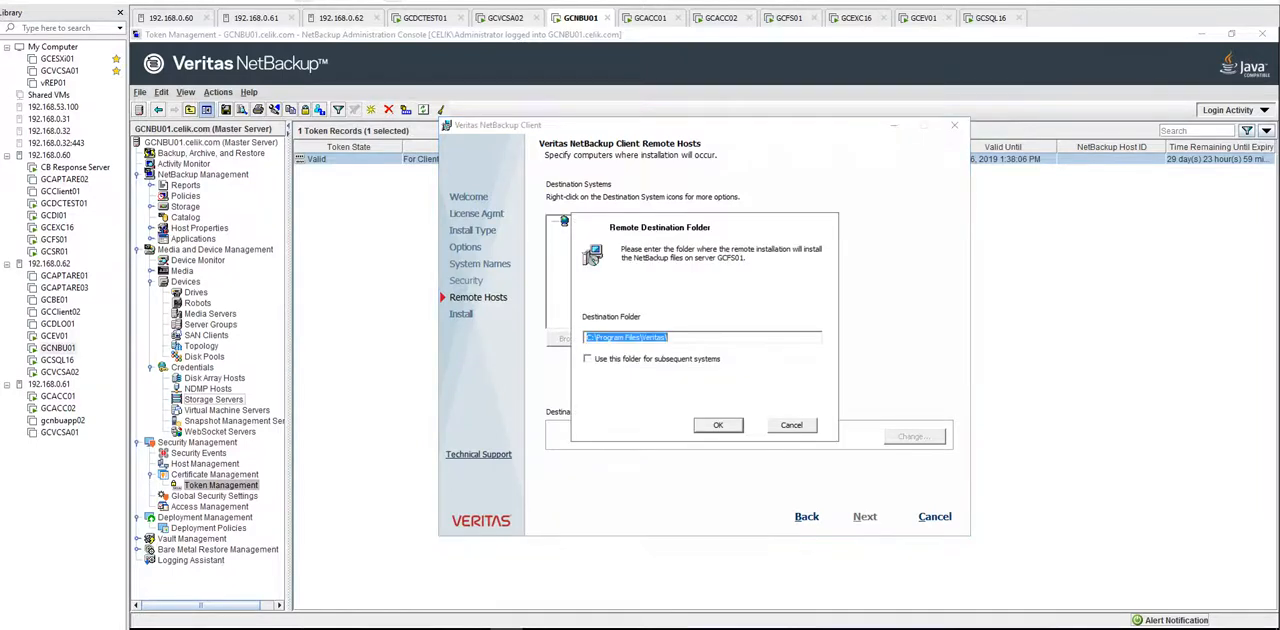
pyautogui.press('Return')
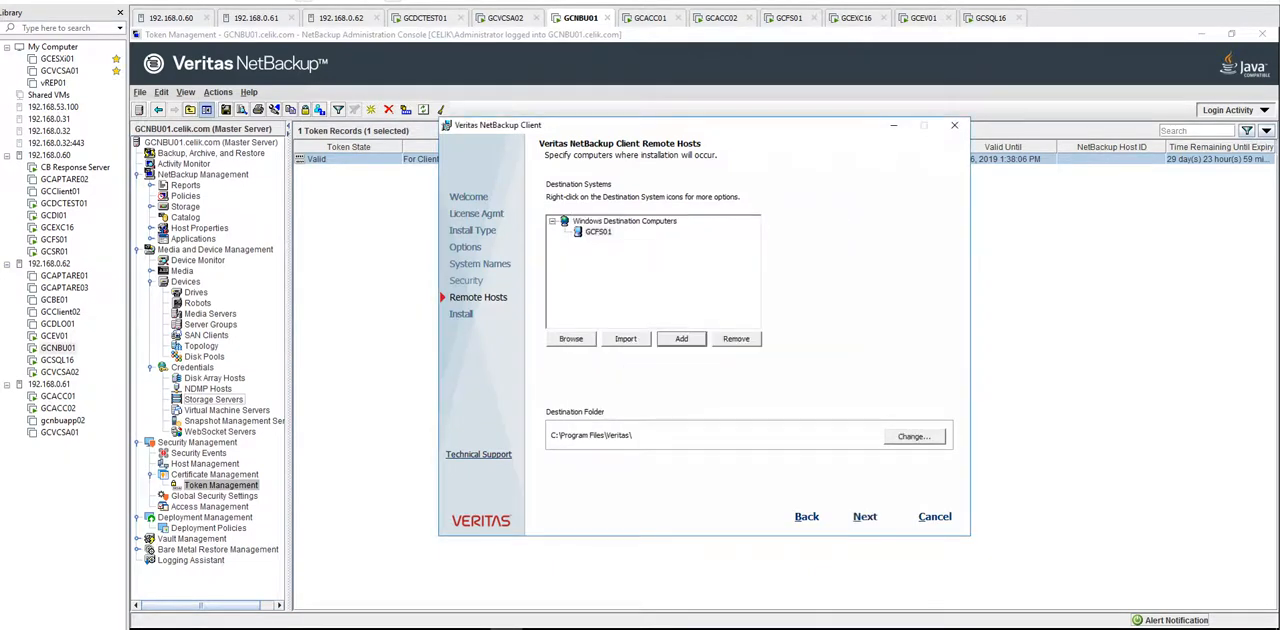
# Step: Add the remote computer GCEXC16 in the CELIK domain as another installation destination
pyautogui.press('Return')
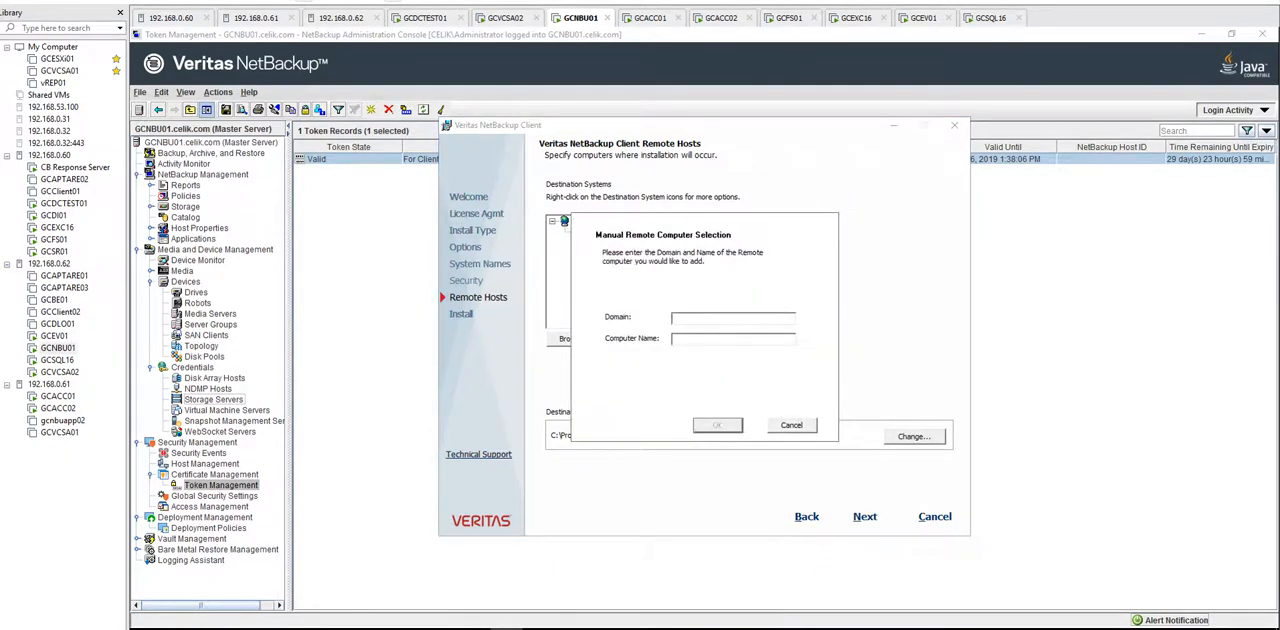
pyautogui.write('CELIK')
pyautogui.write('GCEXC')
pyautogui.write('16')
pyautogui.moveTo(708, 340); pyautogui.dragTo(670, 340)
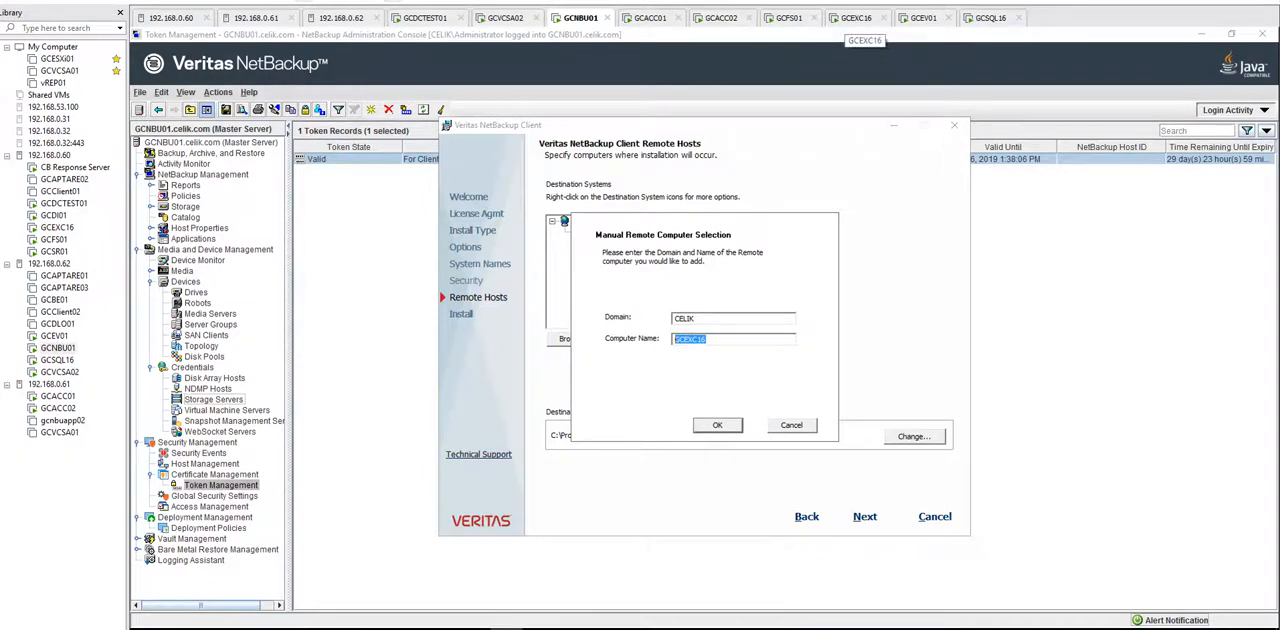
pyautogui.press('Return')
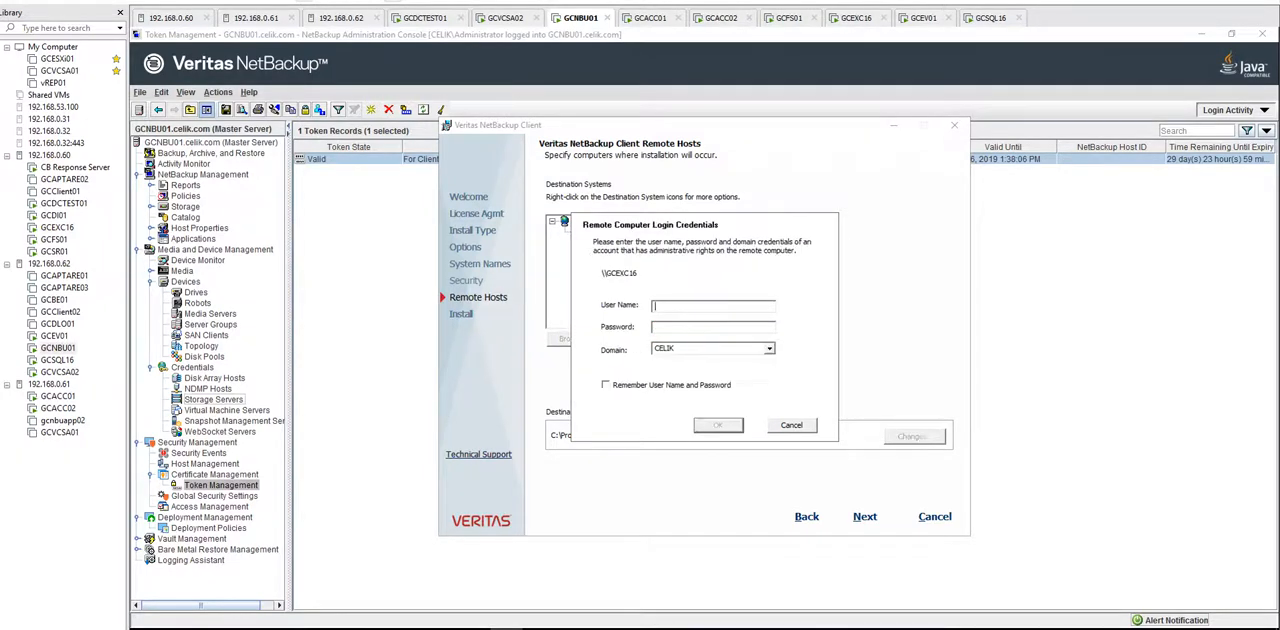
# Step: Enter the administrator user name and account password for GCEXC16 and accept its default destination folder
pyautogui.write('administrator')
pyautogui.press('Tab')
pyautogui.write('********')
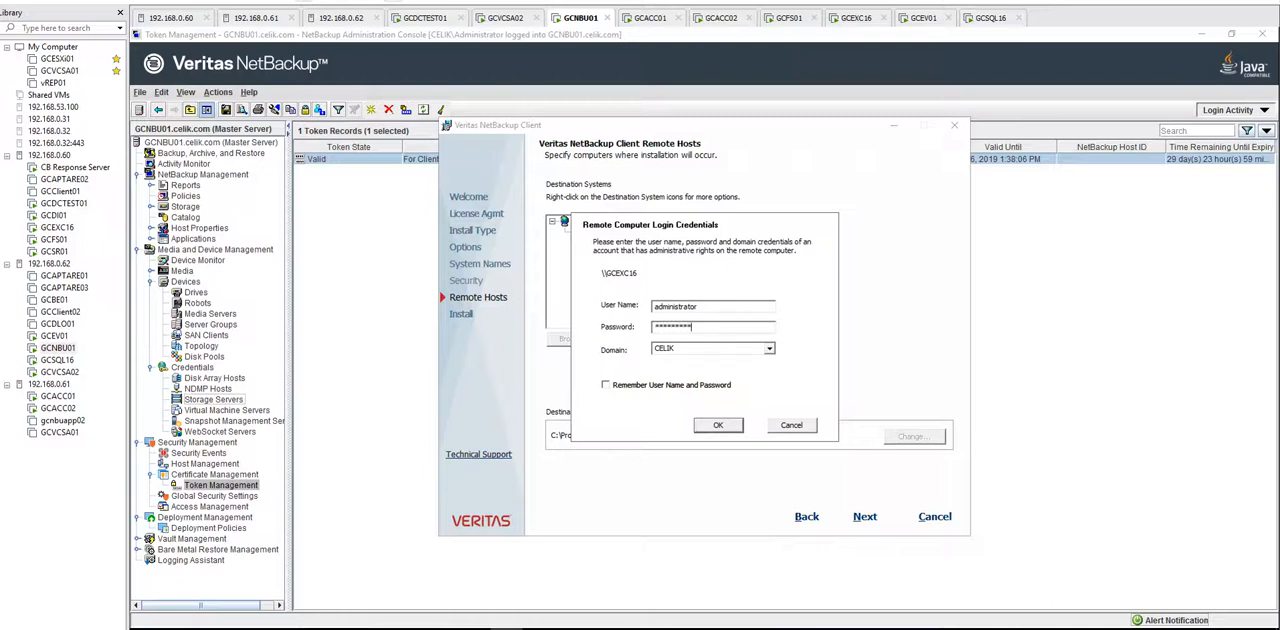
pyautogui.press('Return')
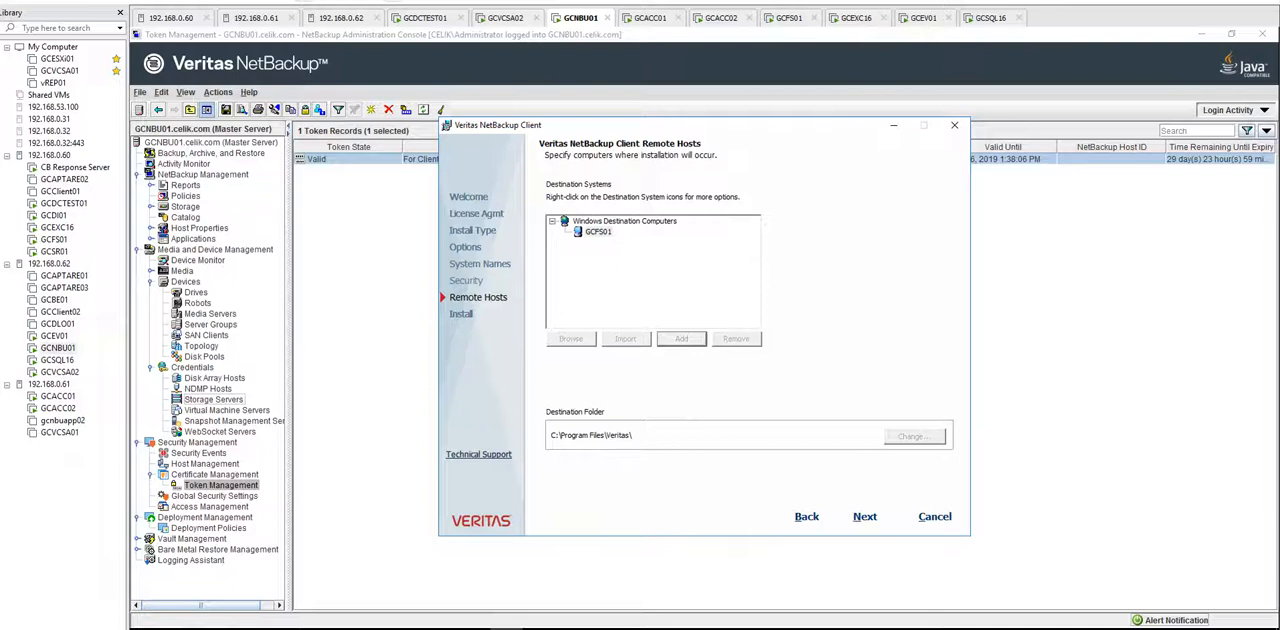
pyautogui.press('Return')
pyautogui.press('Return')
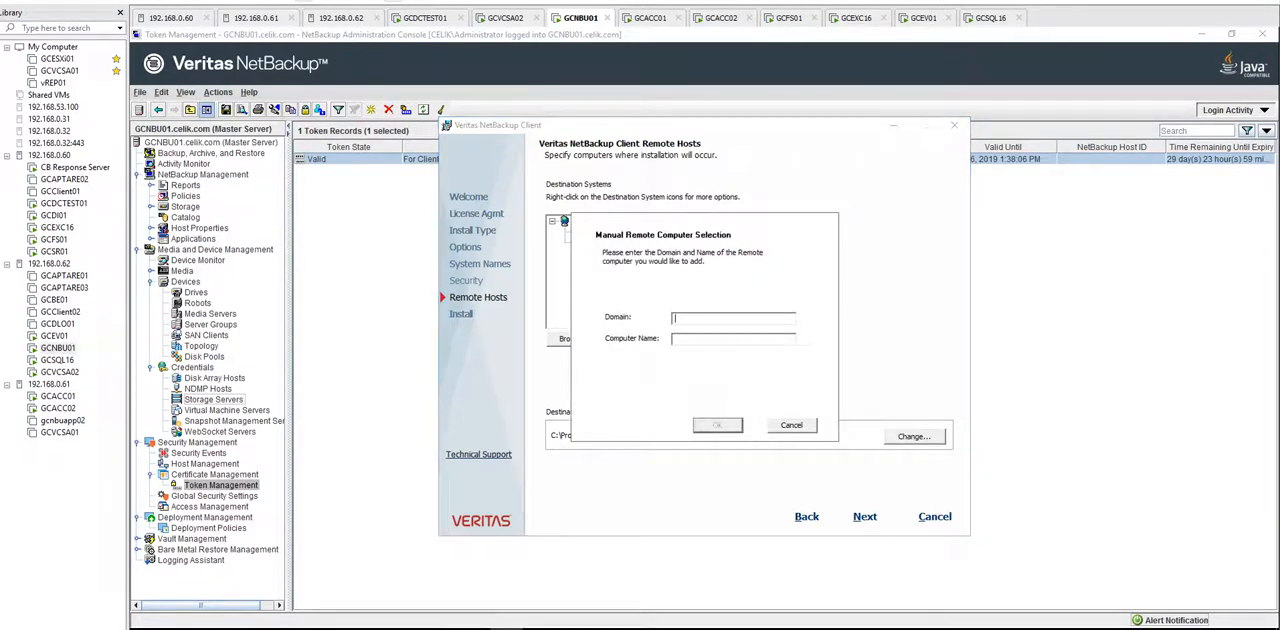
# Step: Add the remote computer GCEV01 in the CELIK domain as another installation destination
pyautogui.write('CELIK')
pyautogui.press('Tab')
pyautogui.write('GCEV01')
pyautogui.press('Return')
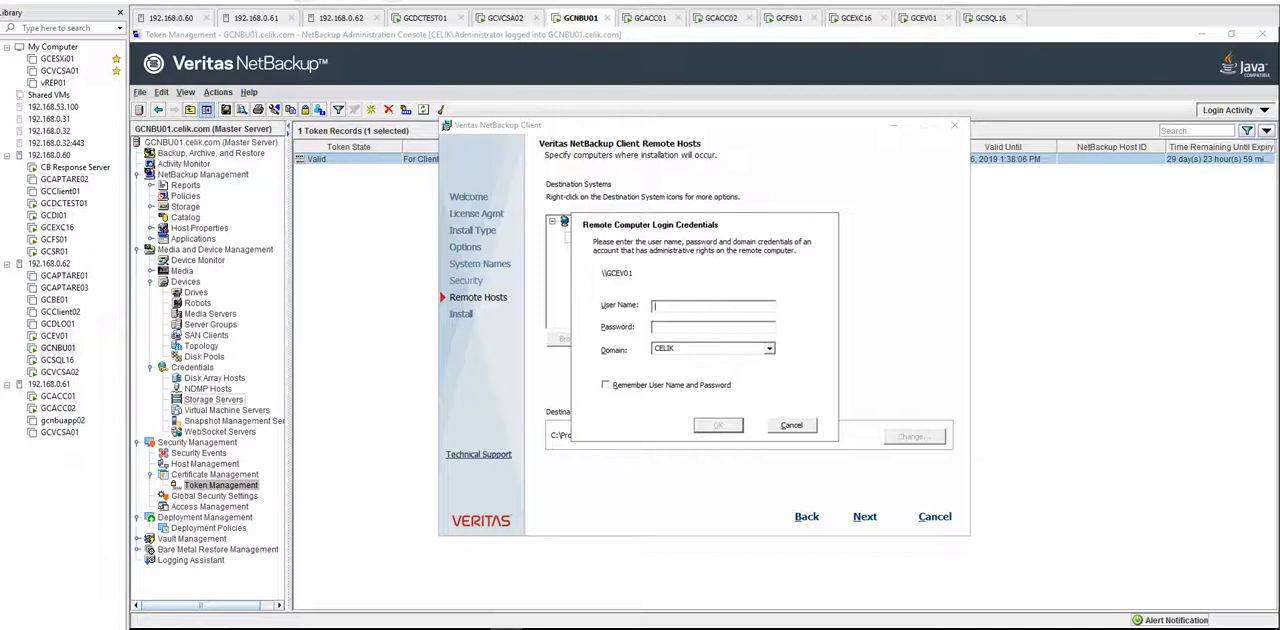
# Step: Submit the administrator user name and account password as the login credentials for GCEV01
pyautogui.write('administrator')
pyautogui.press('Tab')
pyautogui.write('*******')
pyautogui.press('Return')
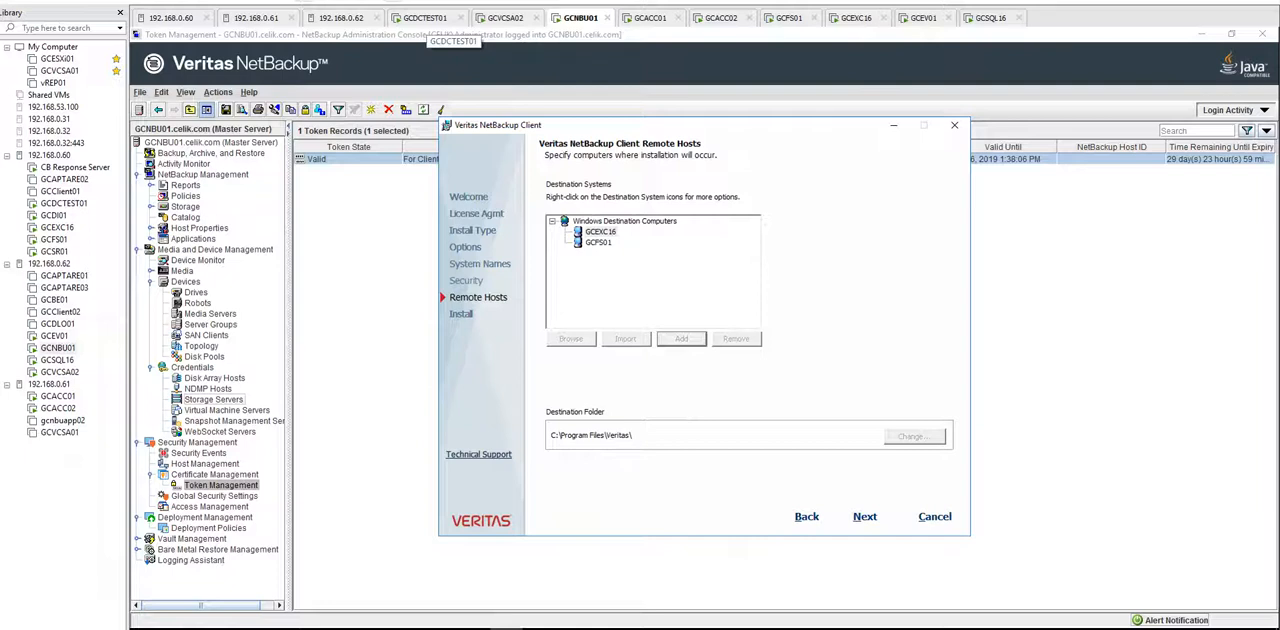
# Step: Log on to the GCDCTEST01 machine with the administrator password and highlight the DNS records from GCClient02 through GCVSA01
pyautogui.click(425, 18)
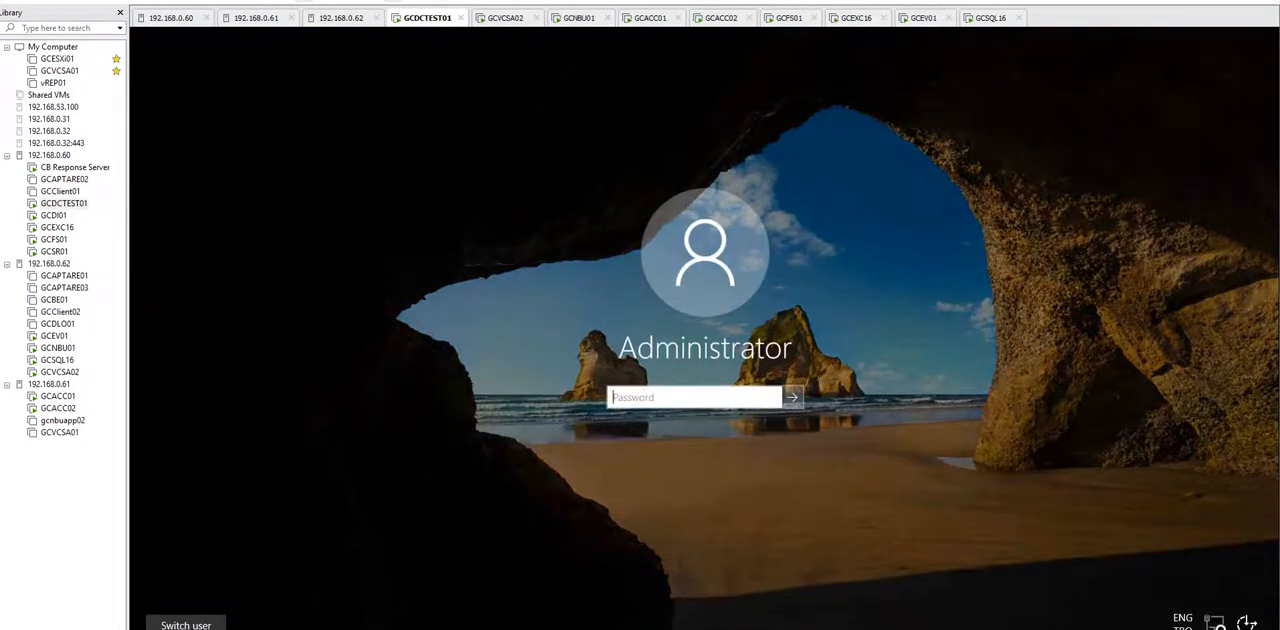
pyautogui.write('••••••••••')
pyautogui.press('Return')
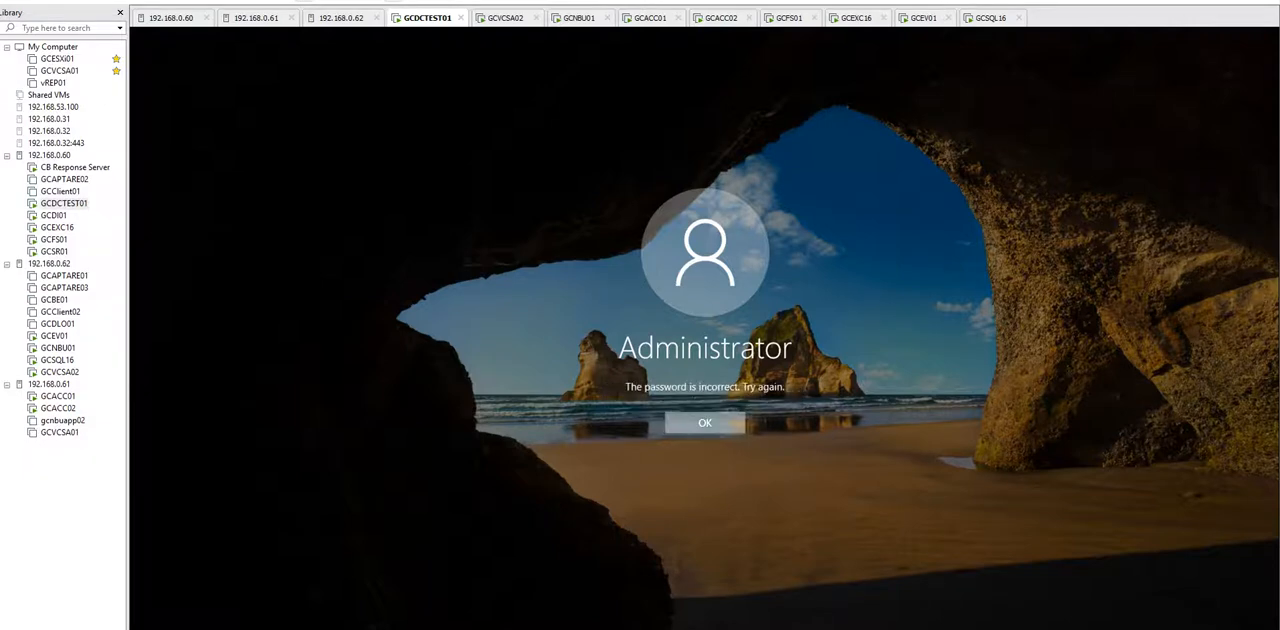
pyautogui.press('Return')
pyautogui.write('••••••••••')
pyautogui.press('Return')
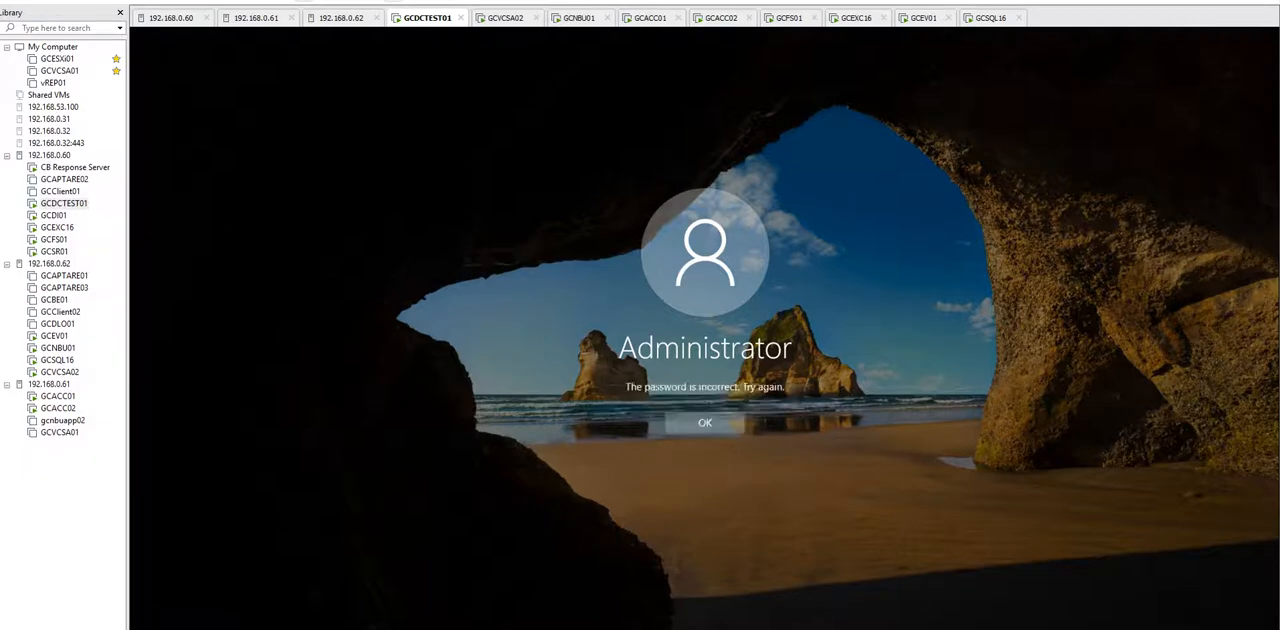
pyautogui.press('Return')
pyautogui.write('••••••••••')
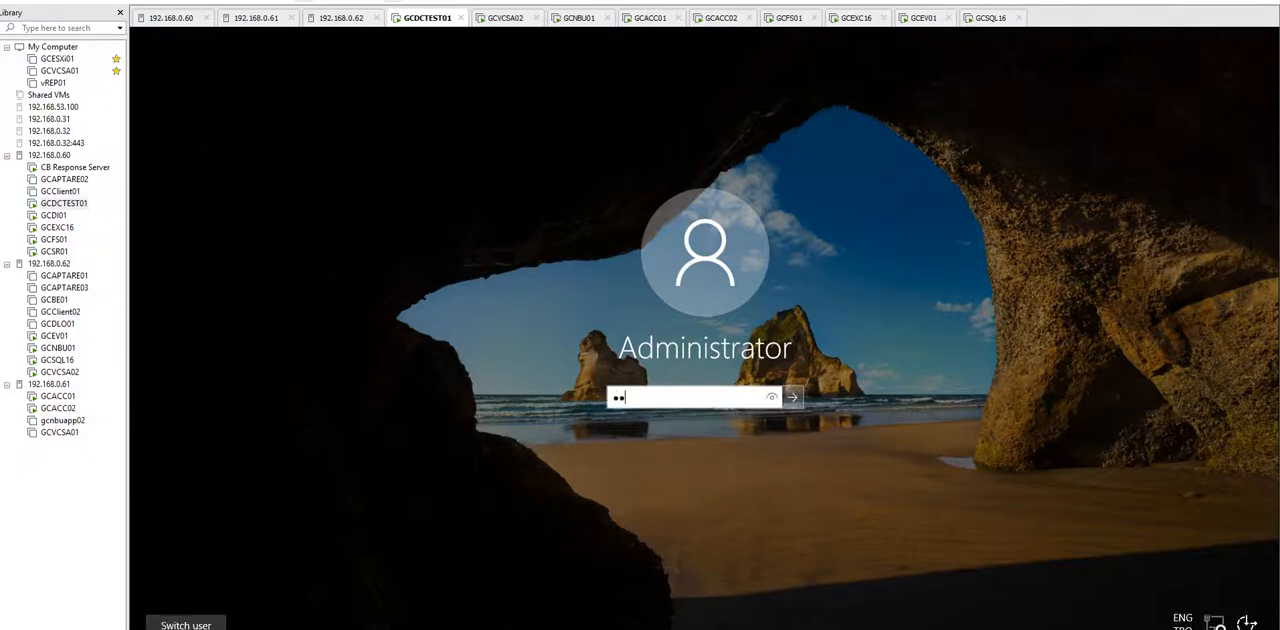
pyautogui.press('Return')
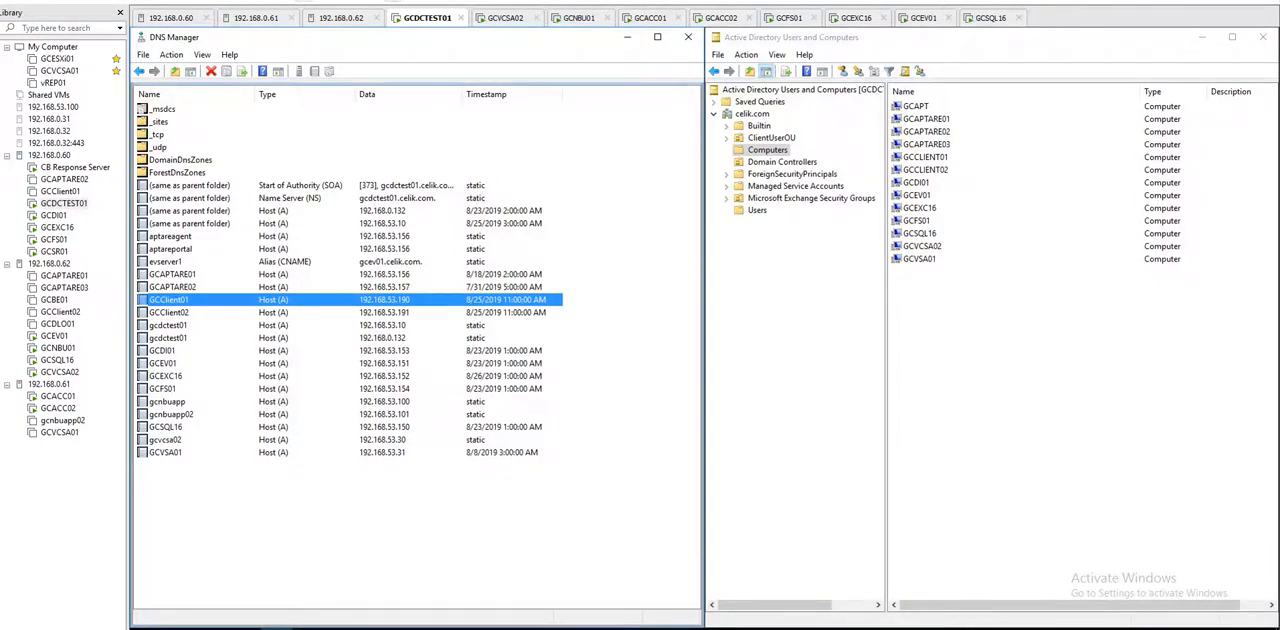
pyautogui.moveTo(590, 477); pyautogui.dragTo(500, 313)
# Step: Return to the GCNBU01 machine, reordering it after GCACC02, and accept the default destination folder for GCEV01
pyautogui.click(925, 18)
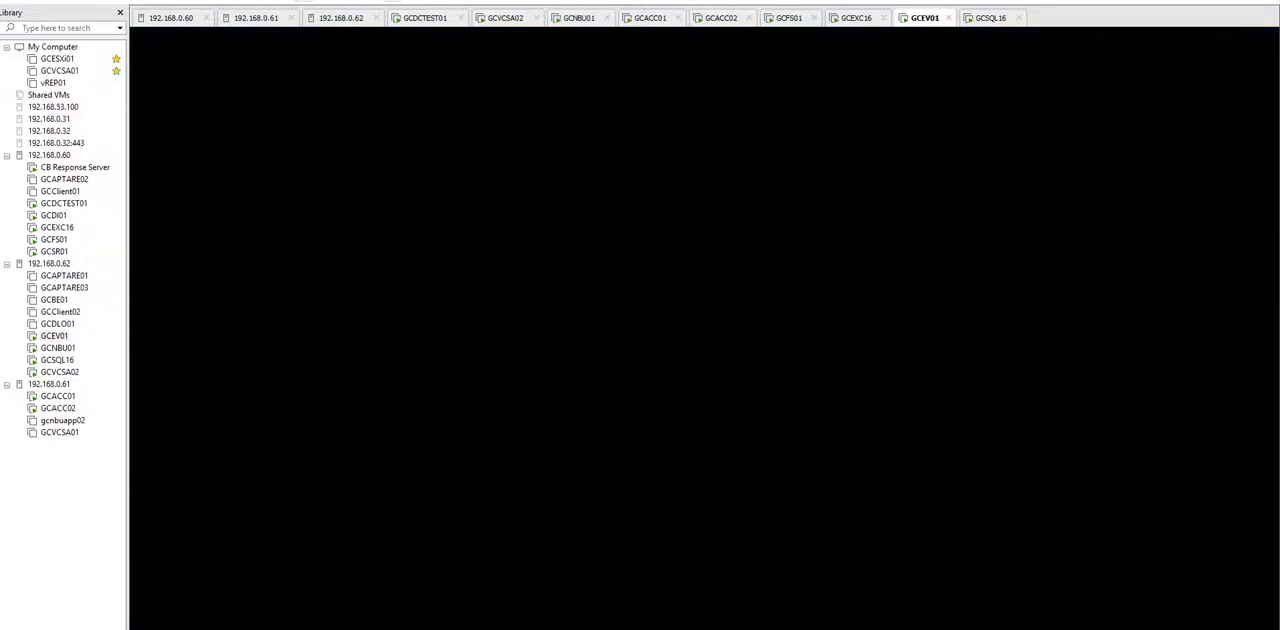
pyautogui.click(856, 18)
pyautogui.click(721, 18)
pyautogui.moveTo(578, 18); pyautogui.dragTo(722, 18)
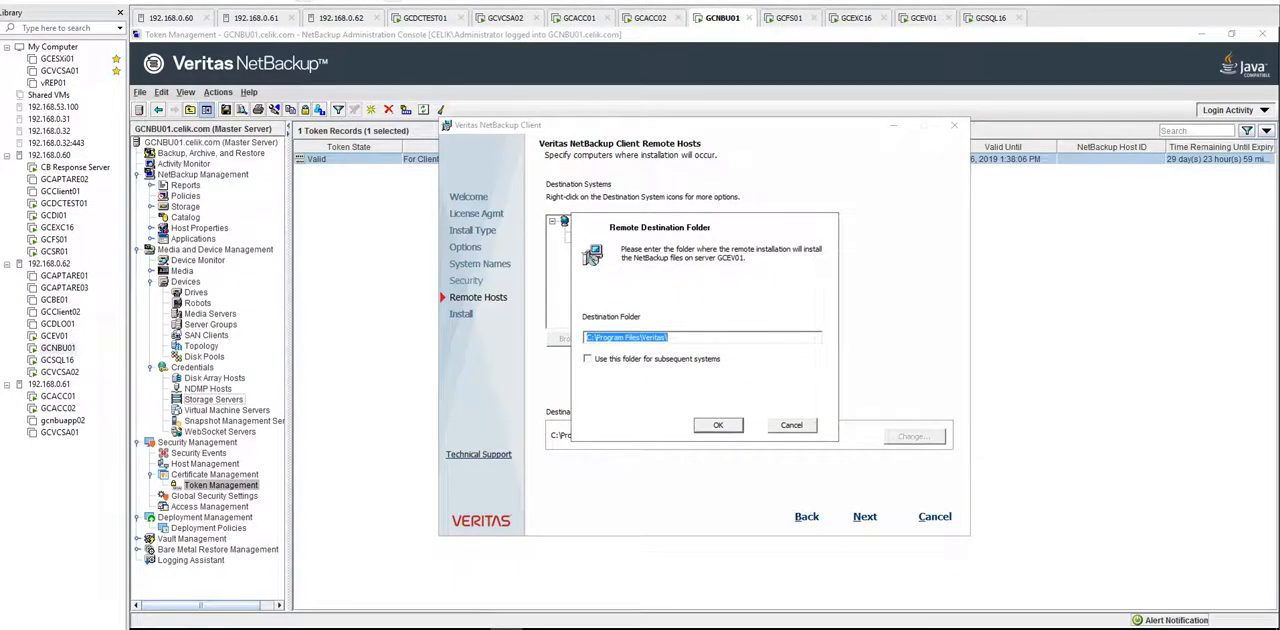
pyautogui.press('Return')
# Step: Add the remote computer GCSQL16 in the CELIK domain as another installation destination
pyautogui.press('Return')
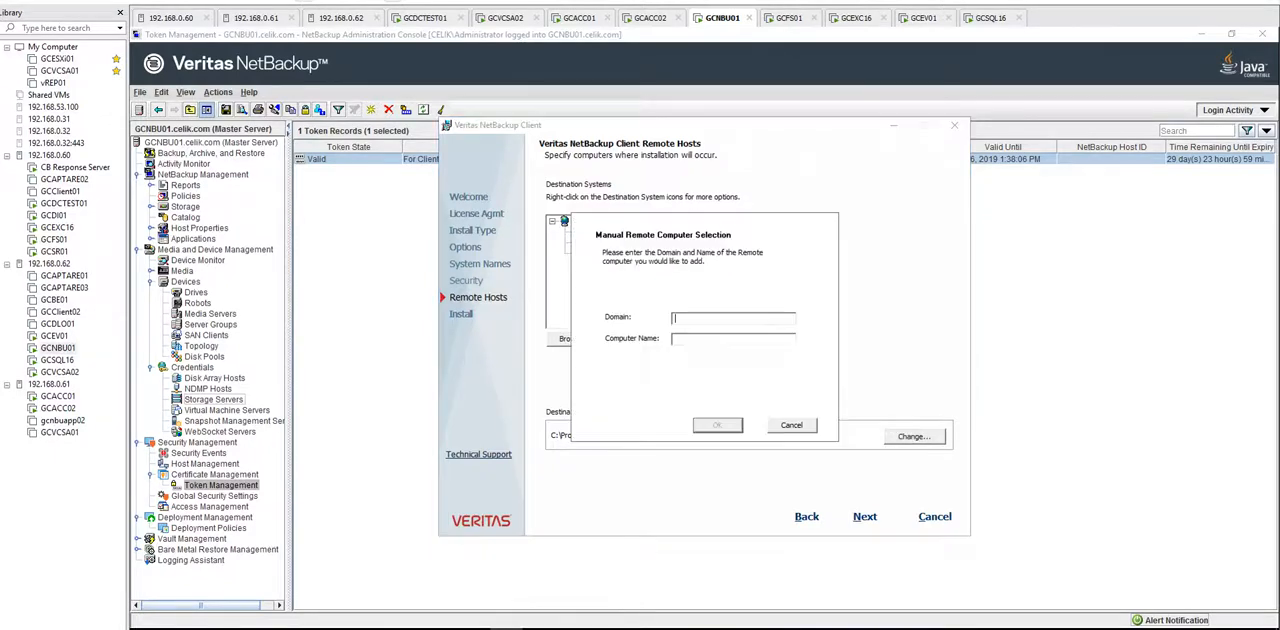
pyautogui.write('CELIK')
pyautogui.press('Tab')
pyautogui.write('GCSQL16')
pyautogui.press('Return')
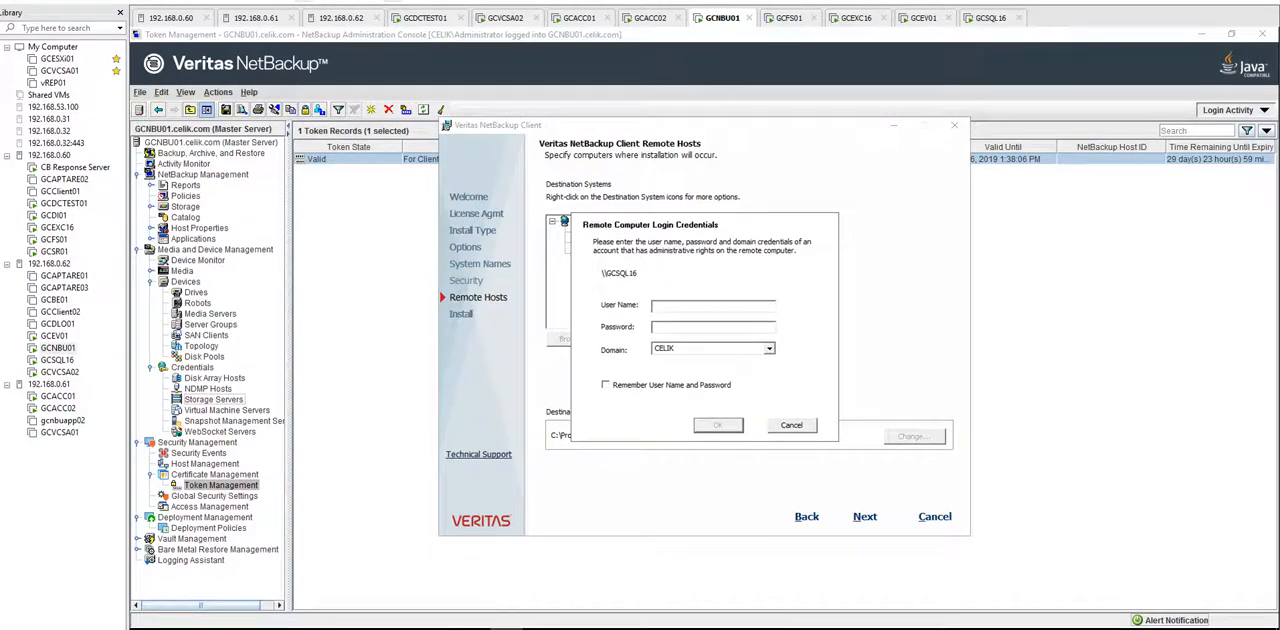
# Step: Submit the administrator user name and account password as the login credentials for GCSQL16
pyautogui.write('administrator')
pyautogui.press('Tab')
pyautogui.write('********')
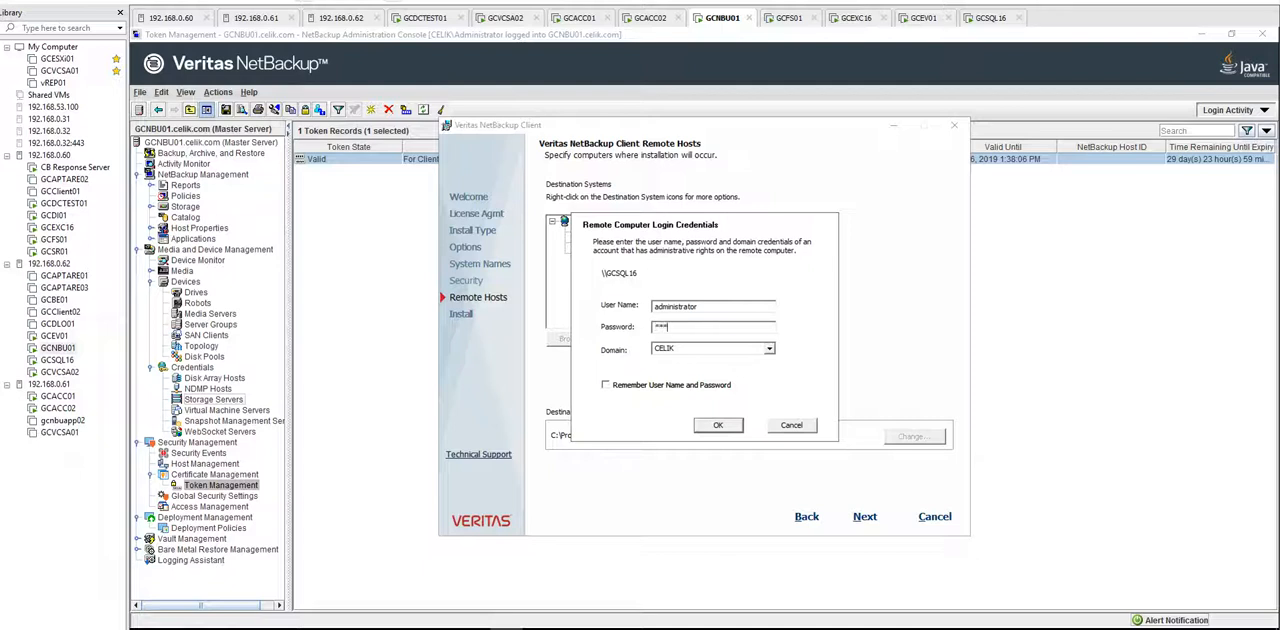
pyautogui.press('Return')
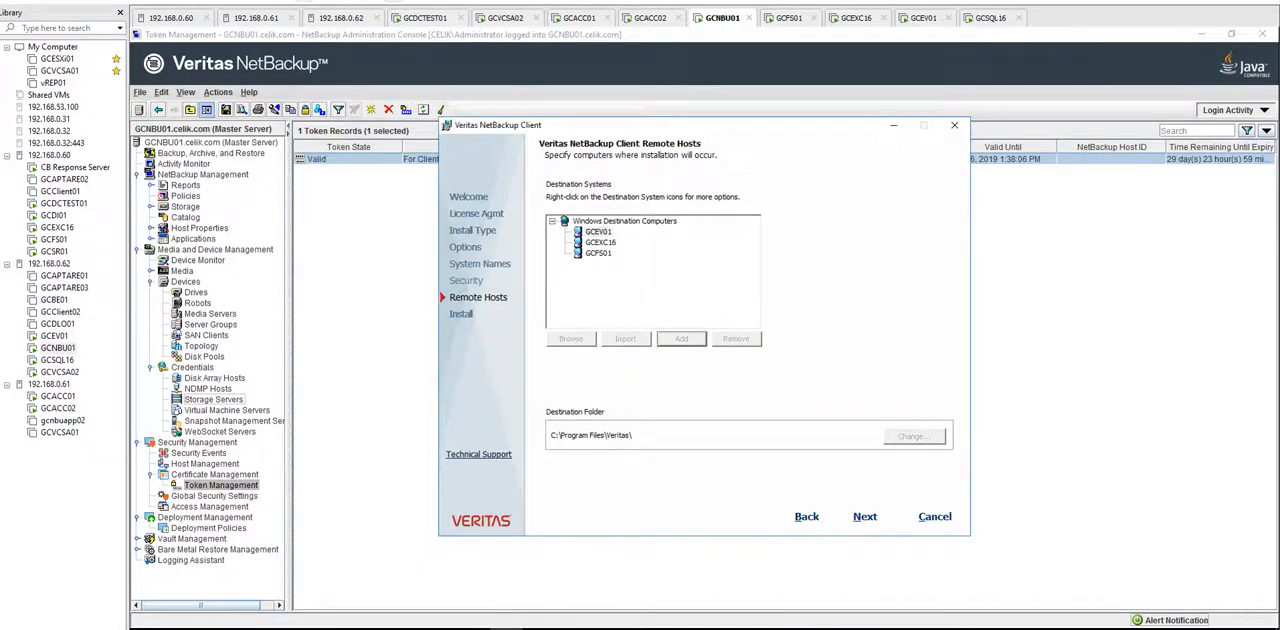
# Step: On GCDCTEST01, examine the installed programs in Programs and Features and minimise the window
pyautogui.click(425, 18)
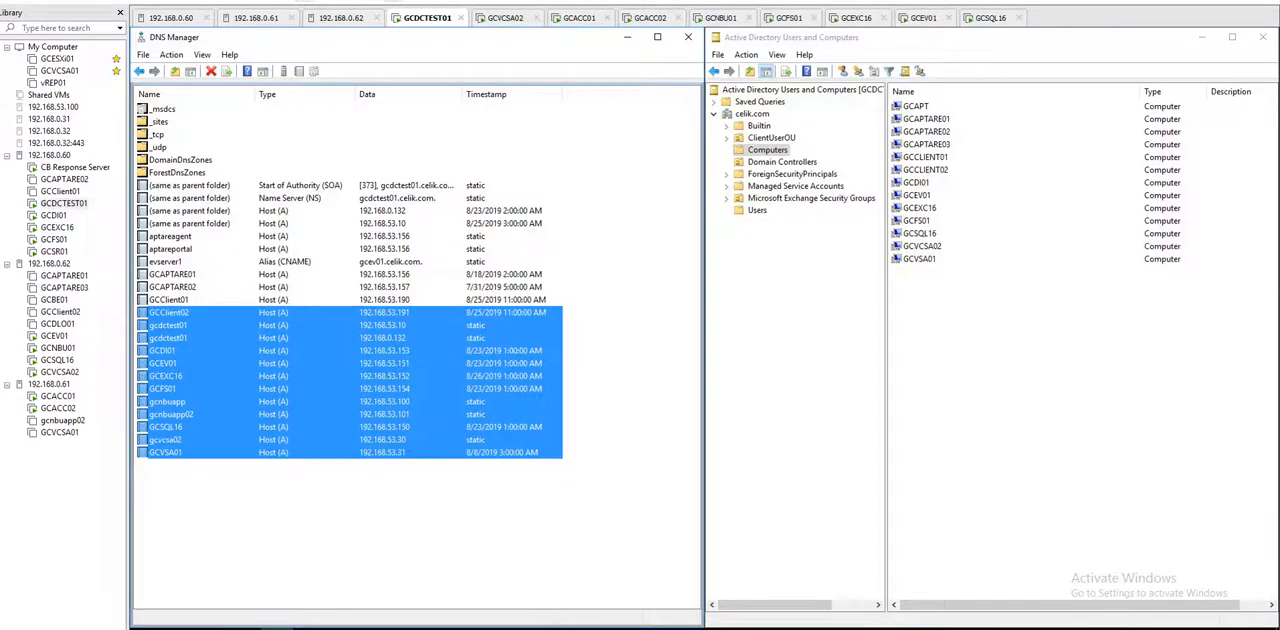
pyautogui.click(144, 628)
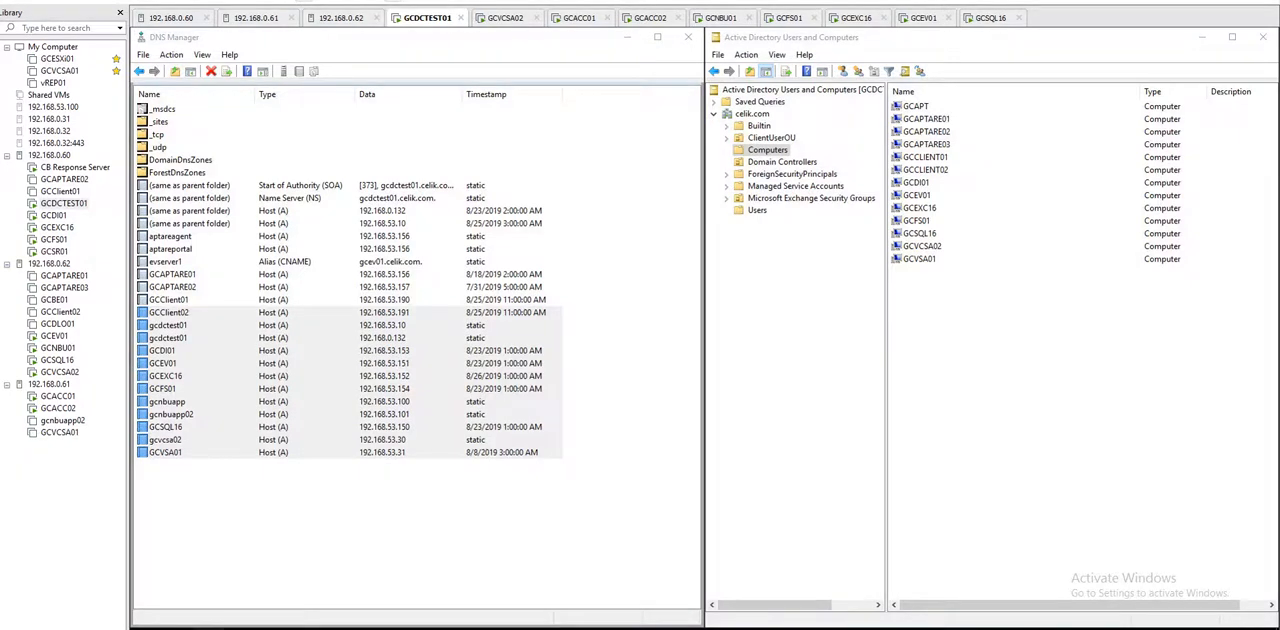
pyautogui.click(144, 628)
pyautogui.click(144, 628)
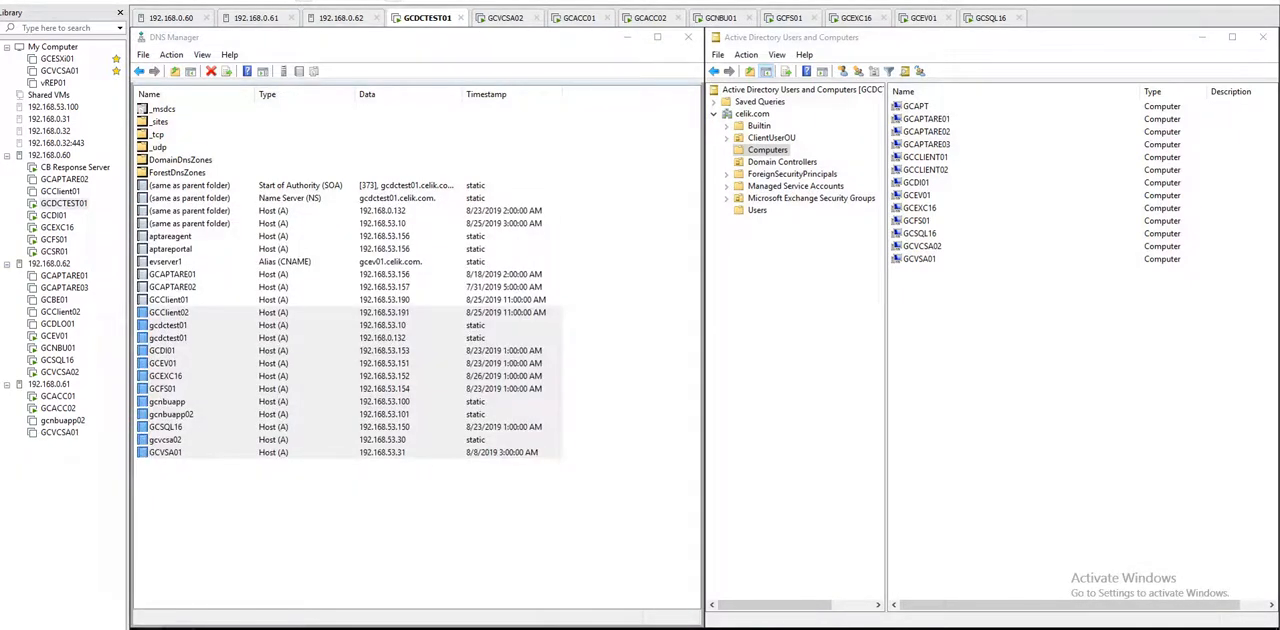
pyautogui.click(511, 336)
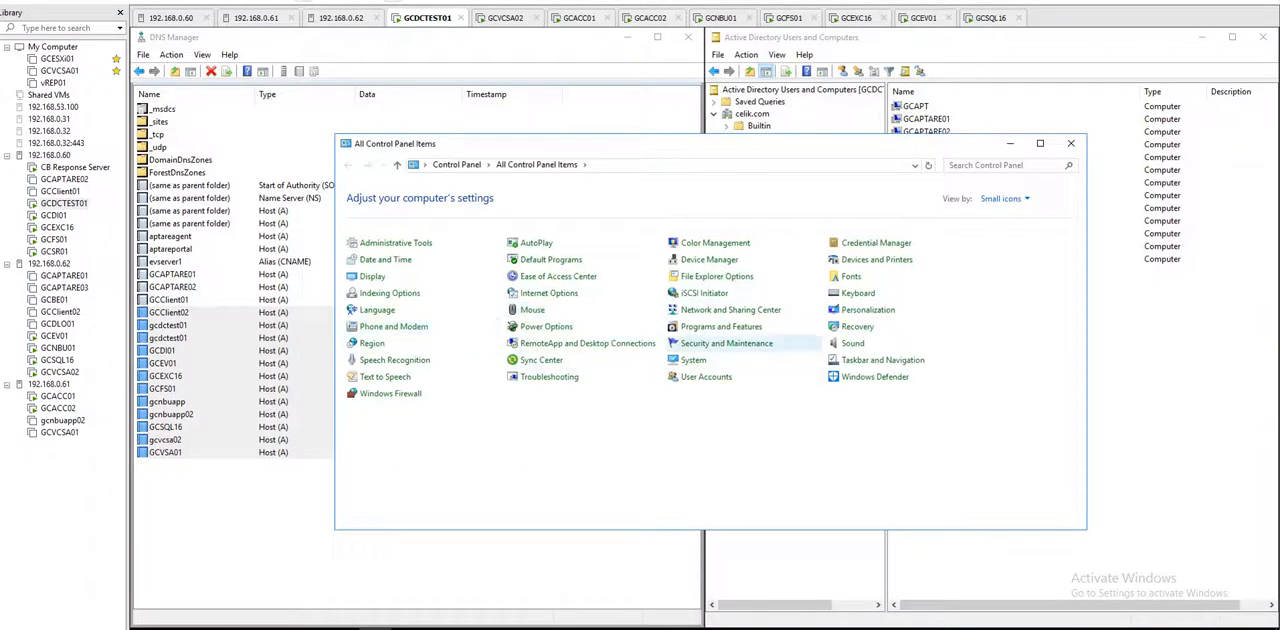
pyautogui.click(721, 326)
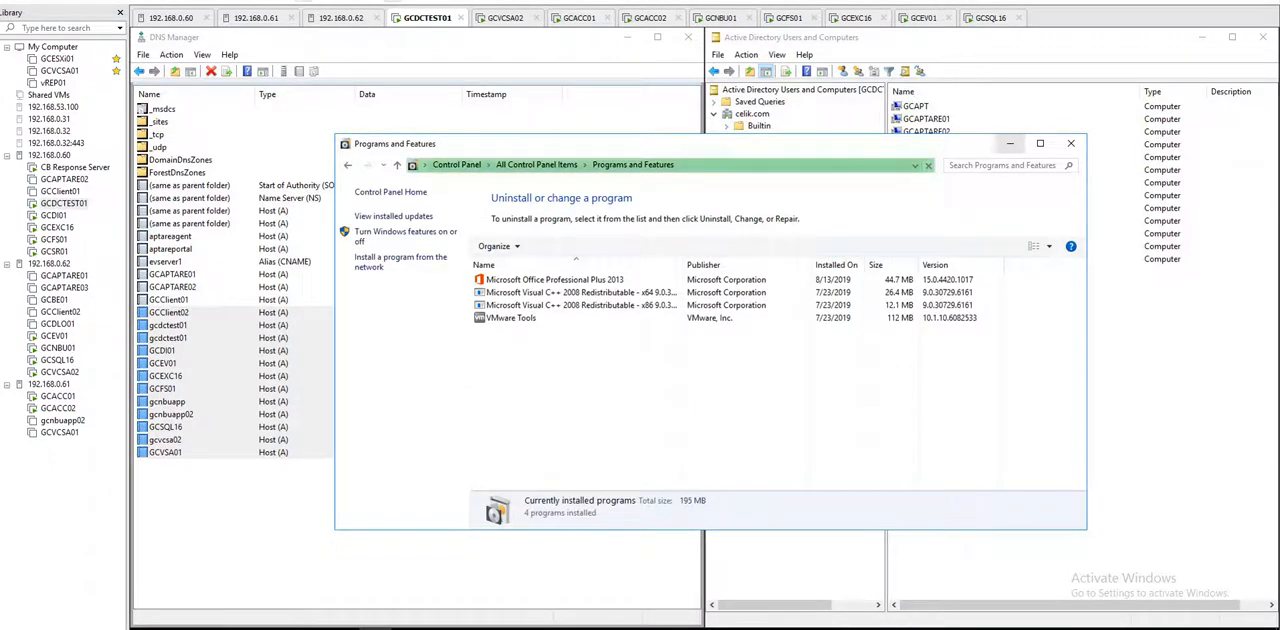
pyautogui.click(1010, 143)
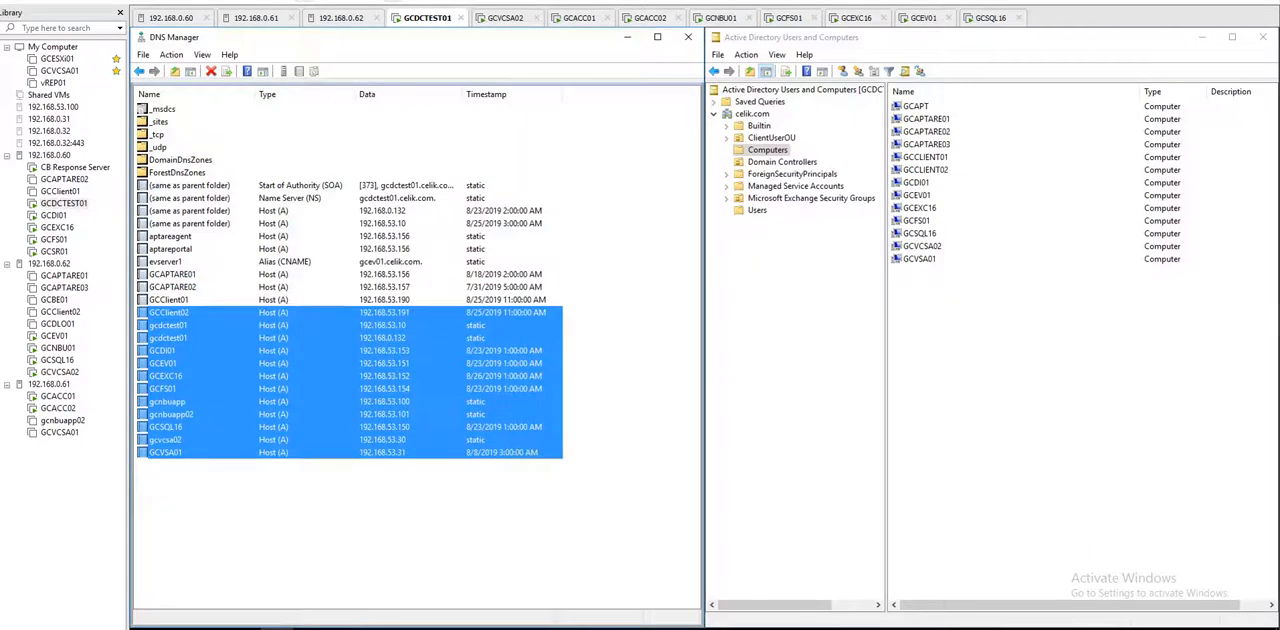
# Step: On GCNBU01, accept the default destination folder for GCSQL16 and add the remote computer GCDCTEST01 in the CELIK domain
pyautogui.click(722, 18)
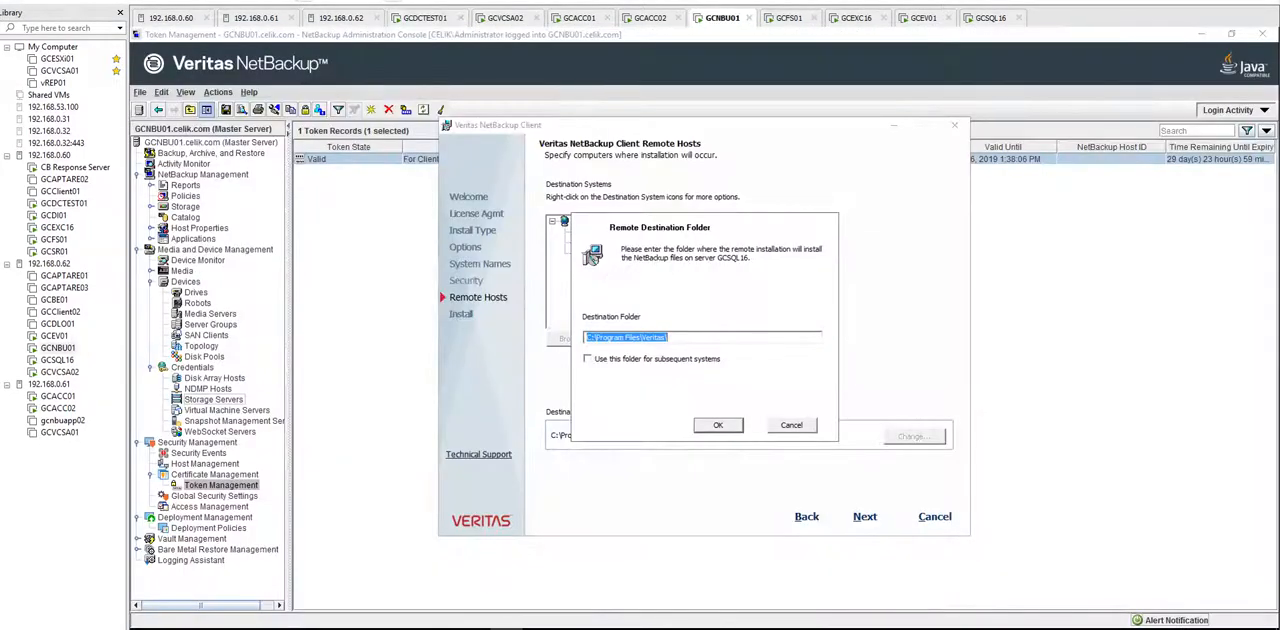
pyautogui.click(717, 424)
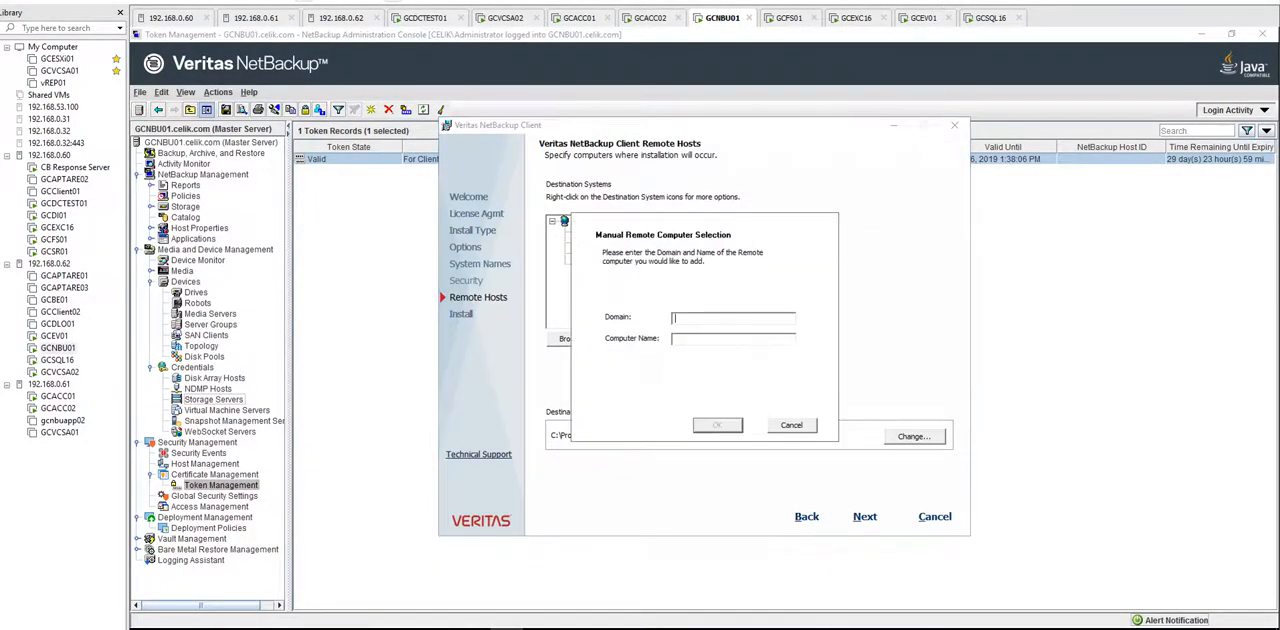
pyautogui.write('CELIK')
pyautogui.write('GCDCTEST')
pyautogui.write('01')
pyautogui.press('Return')
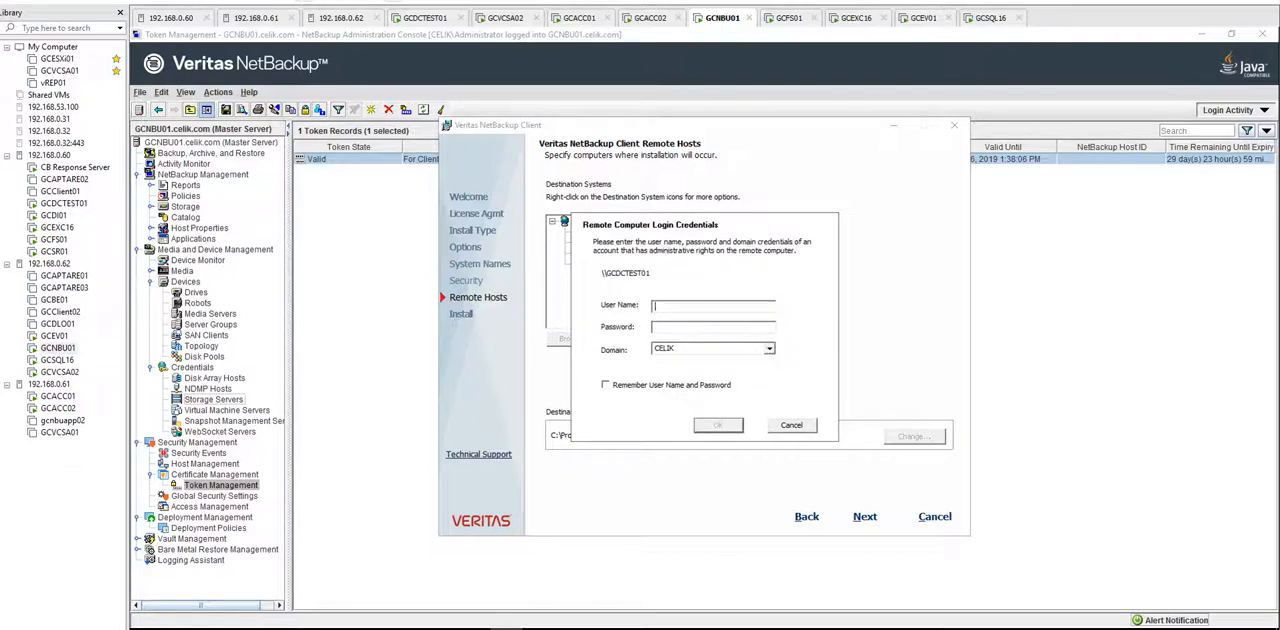
# Step: Try to submit the administrator user name and account password as the login credentials for GCDCTEST01
pyautogui.write('administrator')
pyautogui.press('Tab')
pyautogui.write('*********')
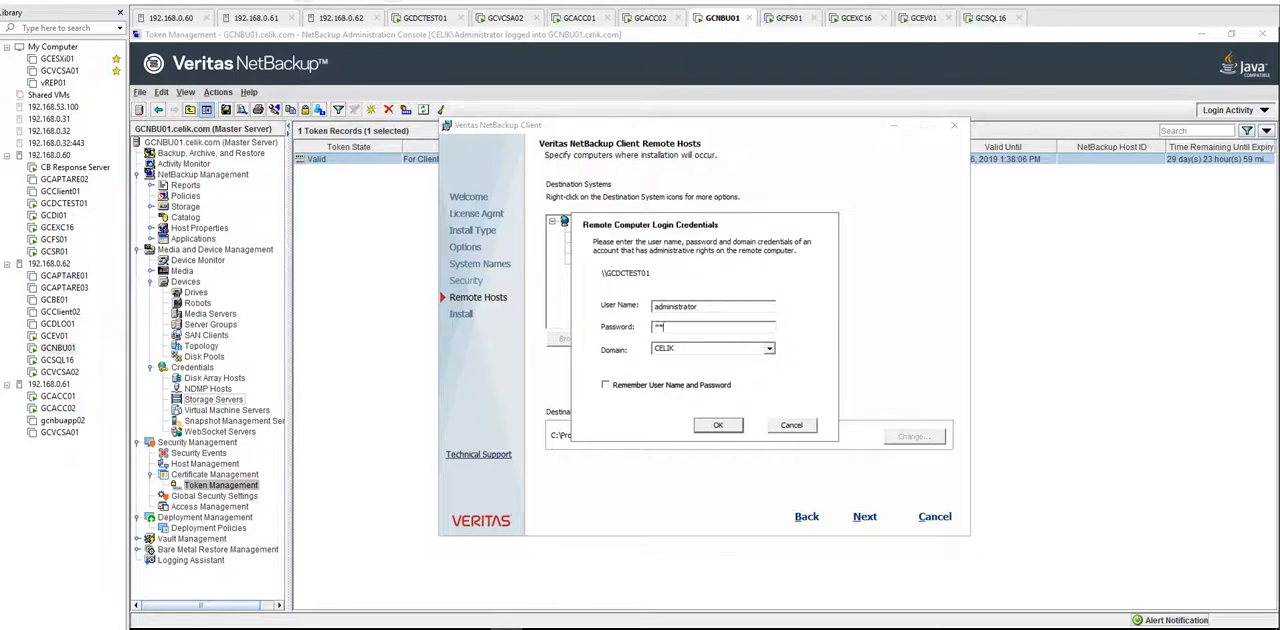
pyautogui.press('Return')
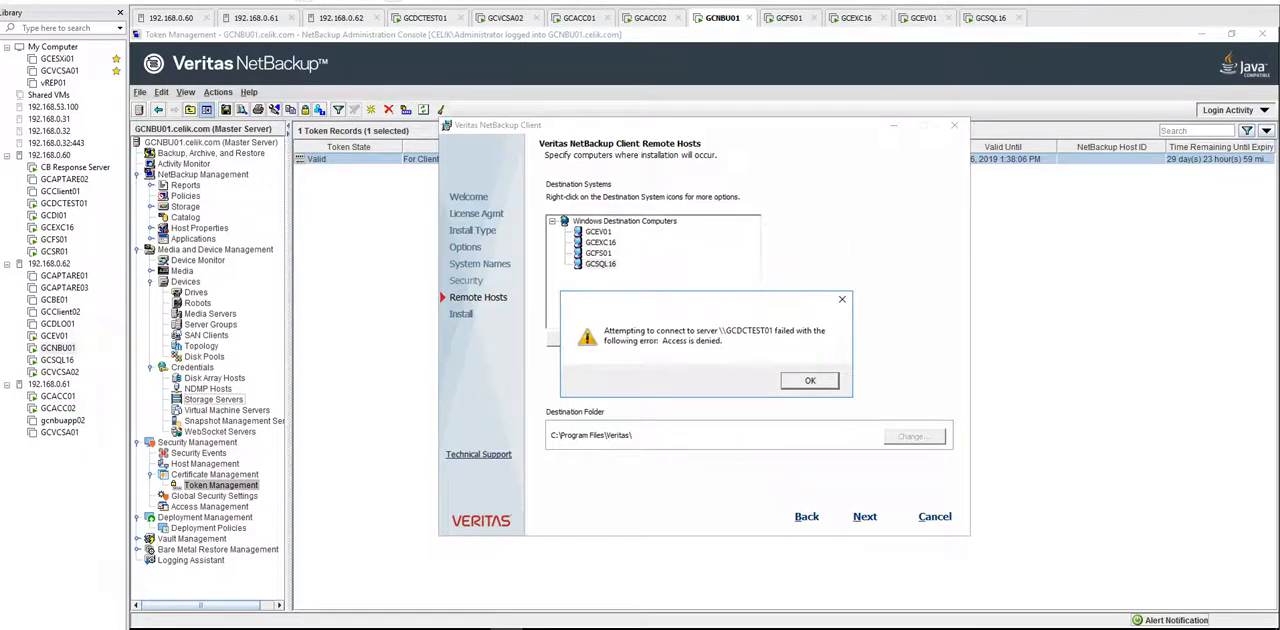
pyautogui.press('Return')
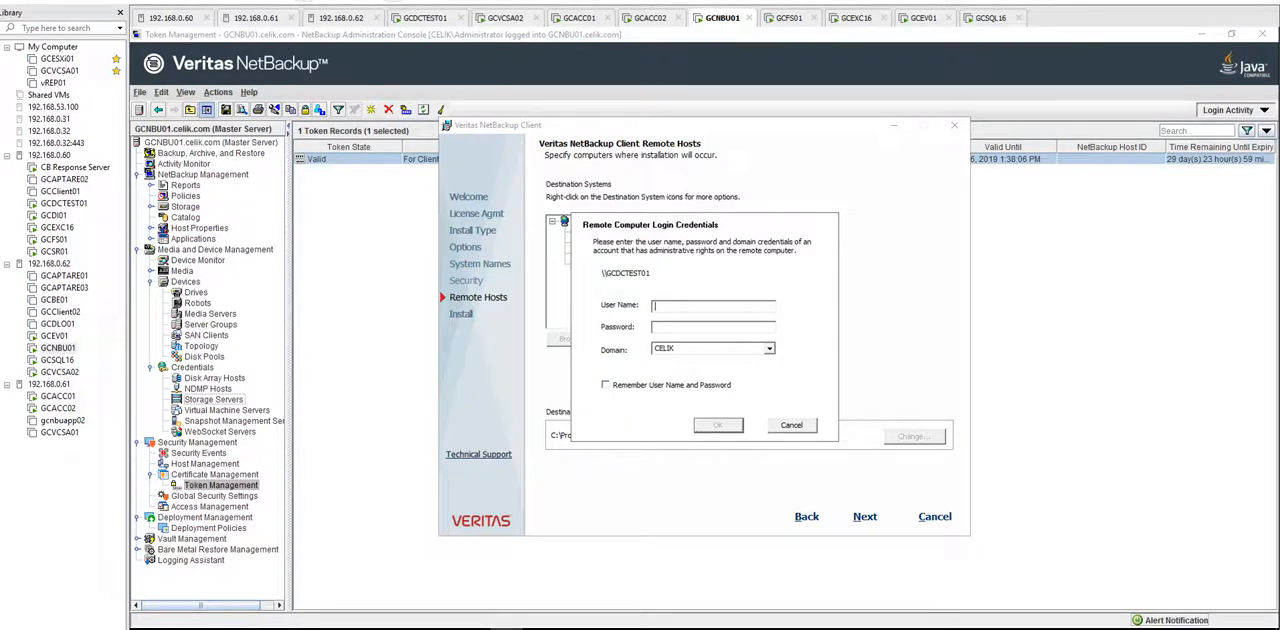
# Step: Re-enter the administrator user name and account password for GCDCTEST01, keeping the CELIK domain, and submit them
pyautogui.write('administrator')
pyautogui.press('Tab')
pyautogui.write('*********')
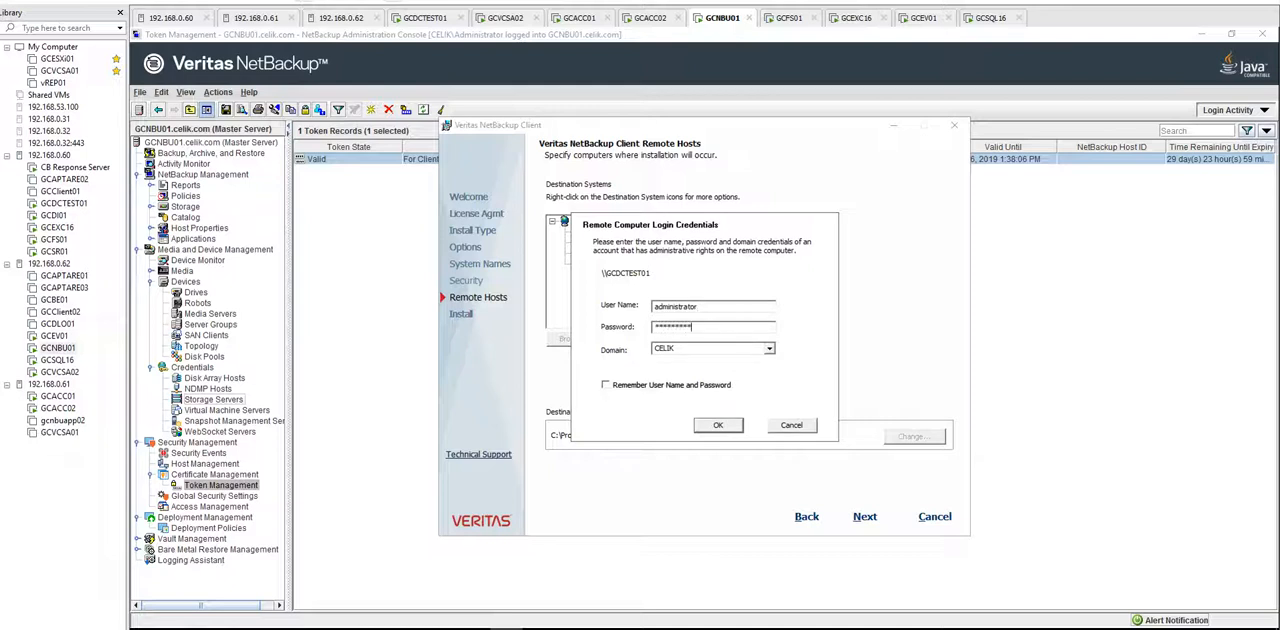
pyautogui.press('Tab')
pyautogui.press('Tab')
pyautogui.press('Tab')
pyautogui.press('Return')
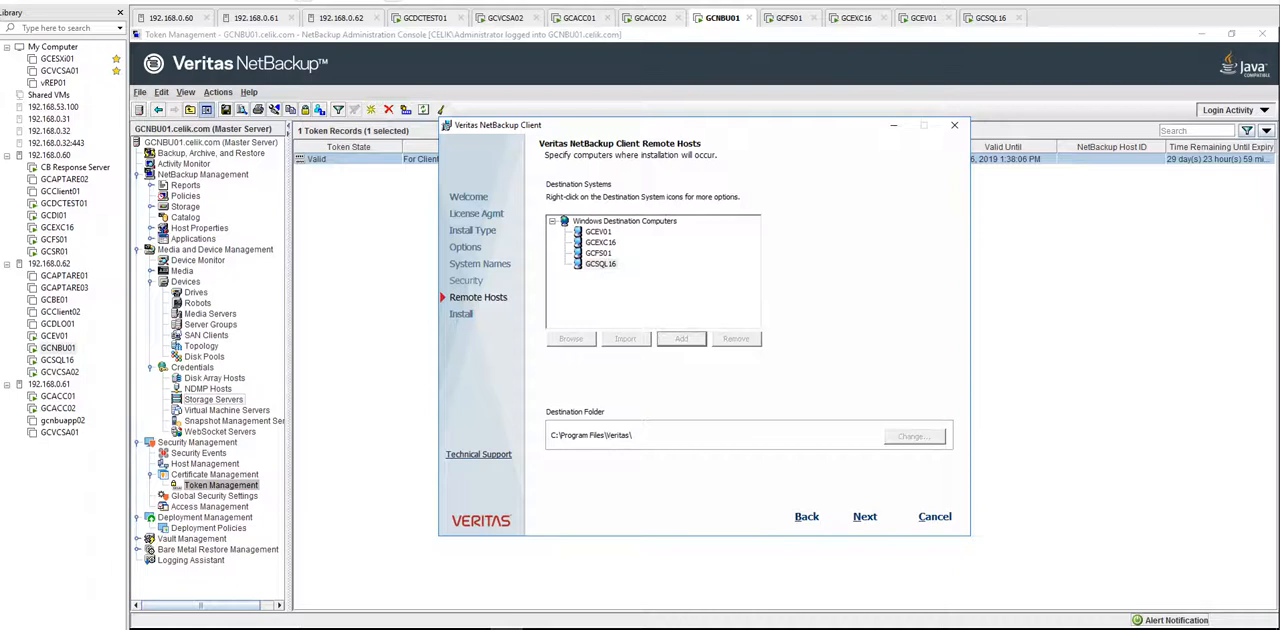
# Step: Reorder the GCDCTEST01 machine to follow GCNBU01 and accept the default destination folder for GCDCTEST01
pyautogui.moveTo(425, 18); pyautogui.dragTo(650, 18)
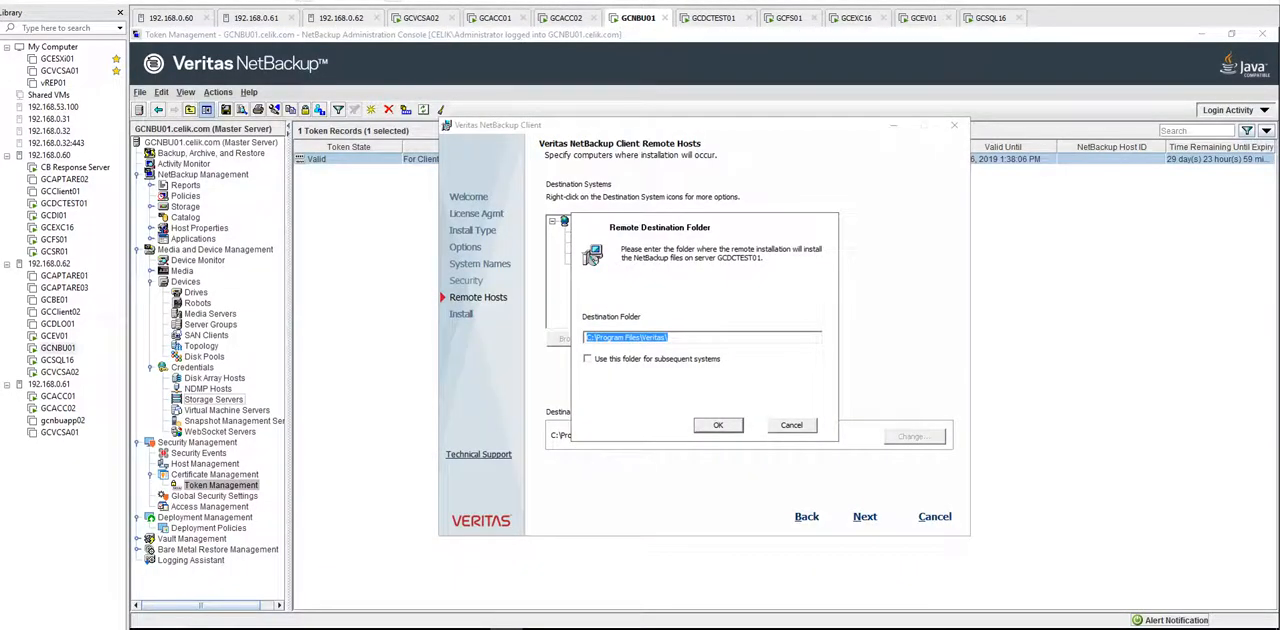
pyautogui.click(718, 425)
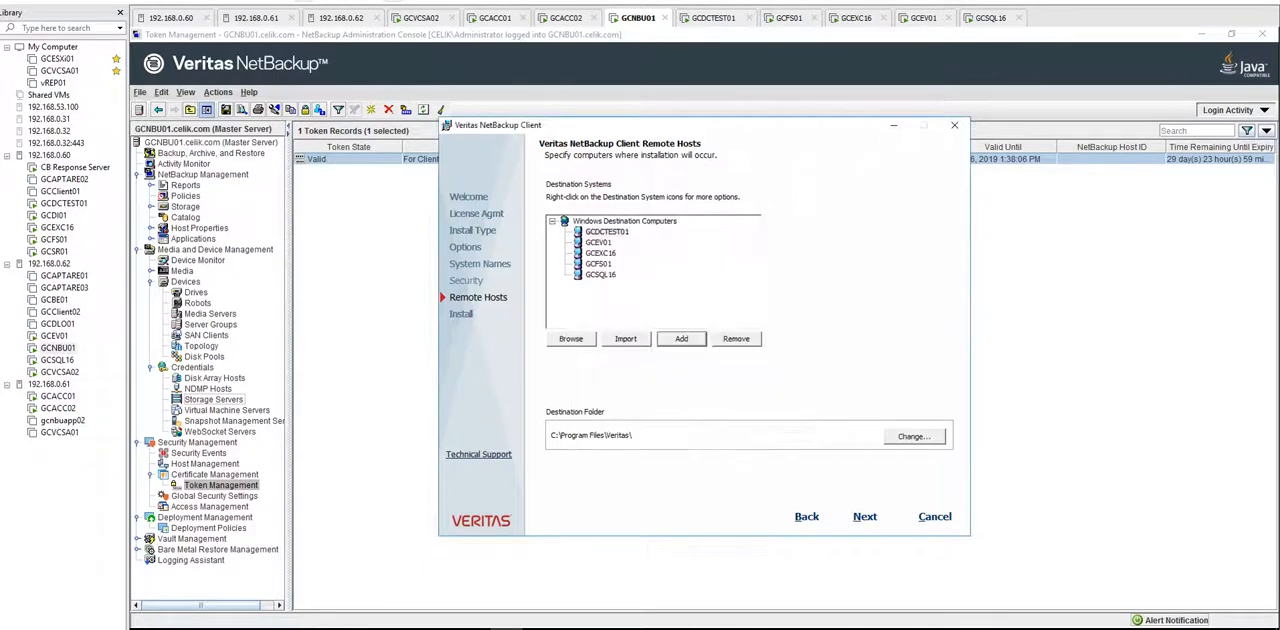
# Step: View the GCFS01 machine and open the Exchange admin page in the browser on GCEXC16
pyautogui.click(715, 18)
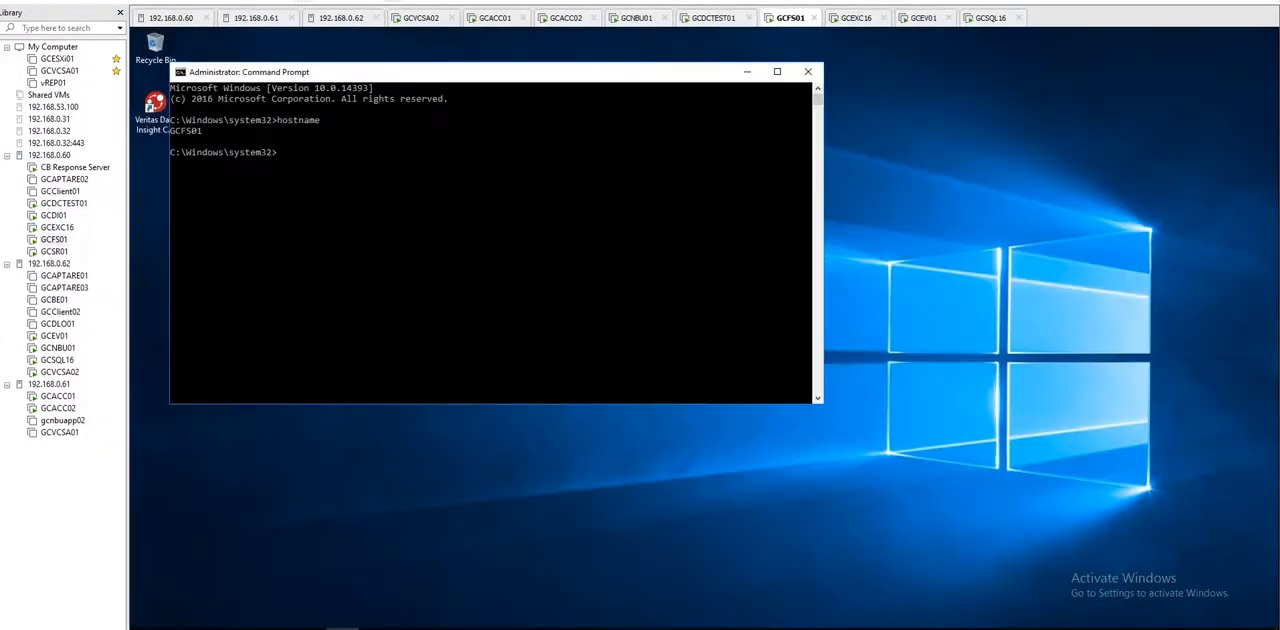
pyautogui.click(857, 18)
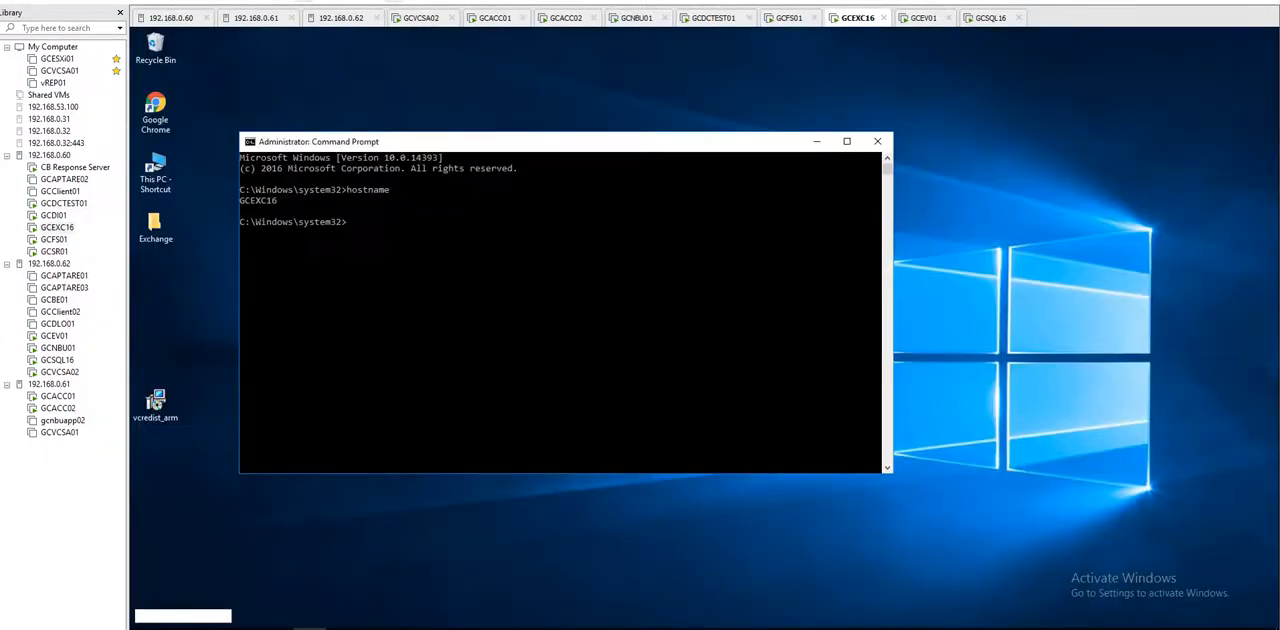
pyautogui.click(243, 628)
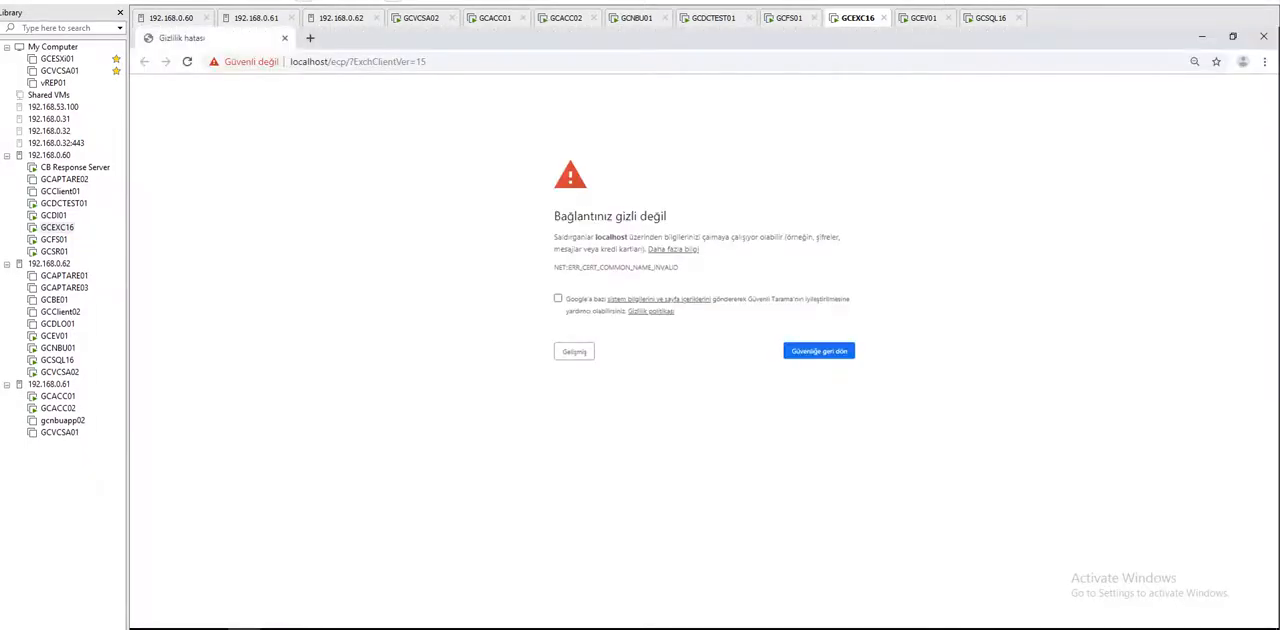
# Step: Start the Enterprise Vault console on GCEV01 and view SQL Server Management Studio on GCSQL16
pyautogui.click(924, 18)
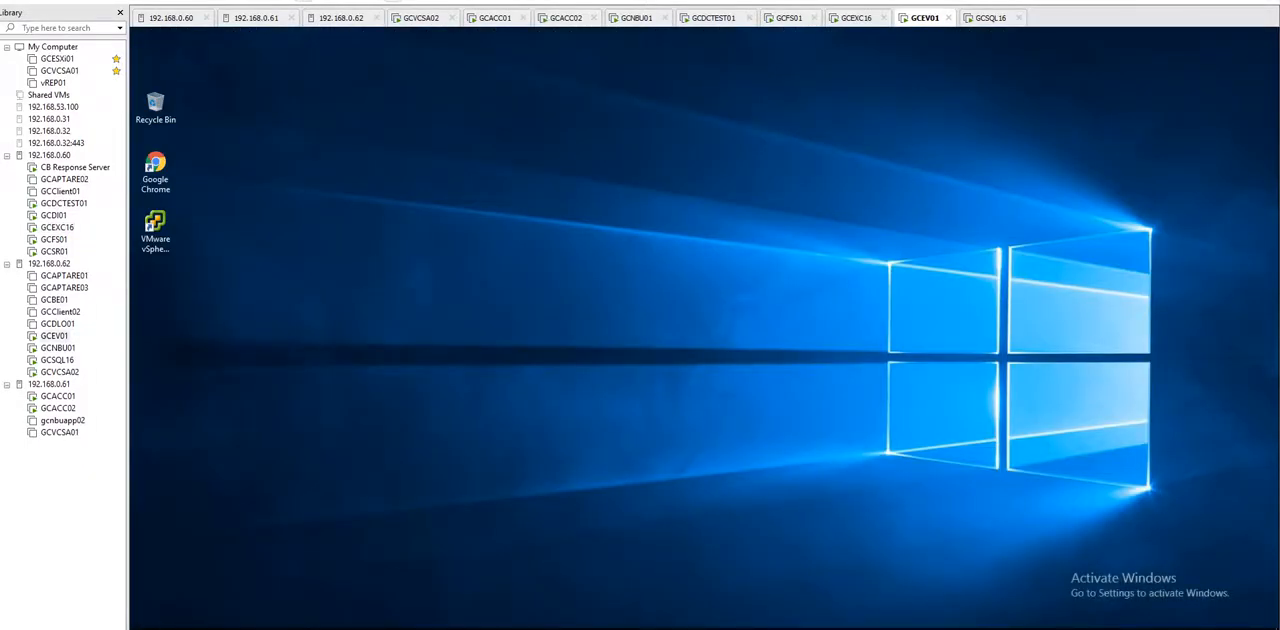
pyautogui.click(145, 628)
pyautogui.click(262, 361)
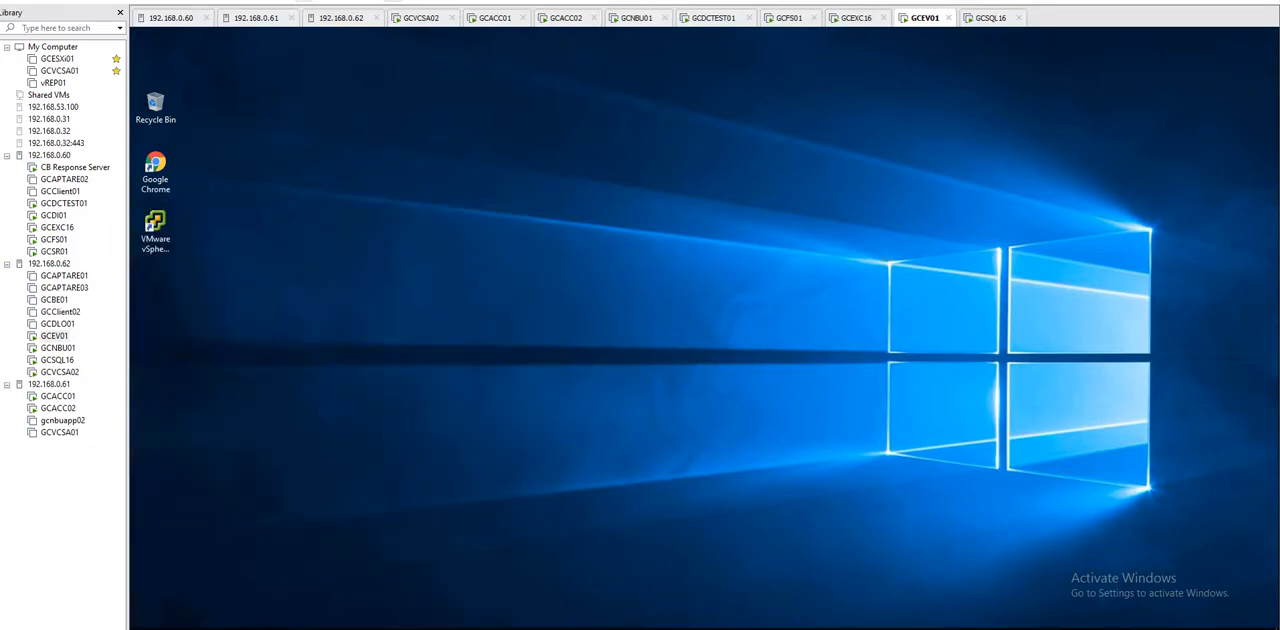
pyautogui.click(991, 18)
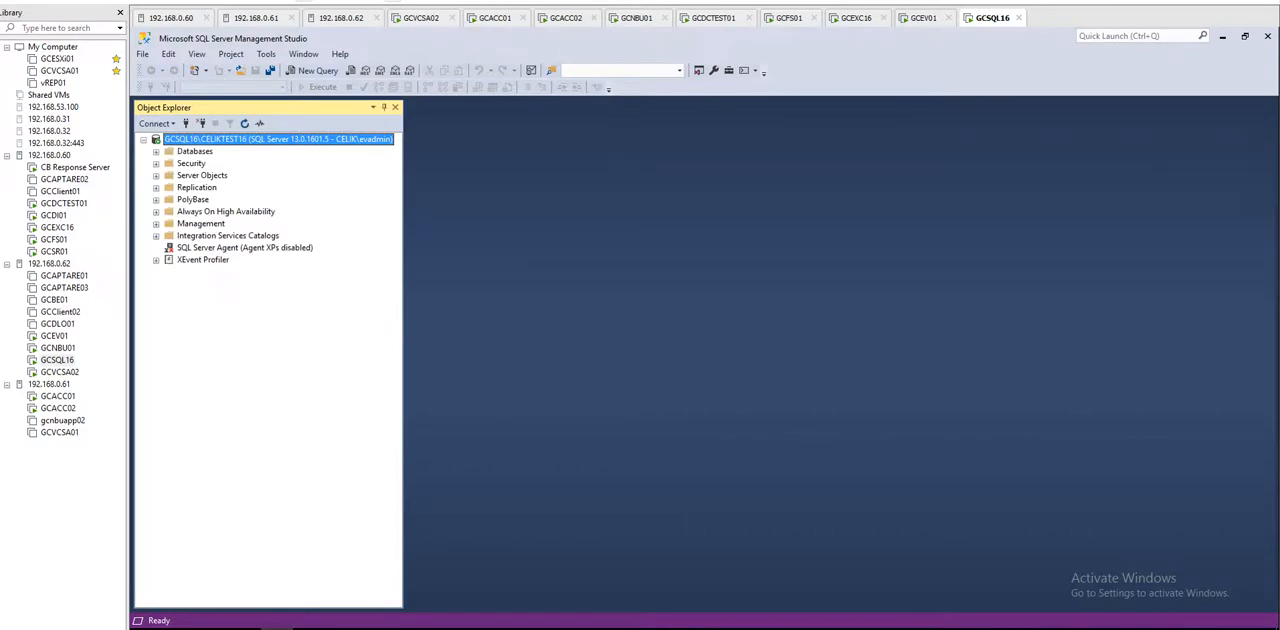
# Step: On GCEV01, connect the Enterprise Vault console to the directory service on localhost, maximise it and expand Enterprise Vault
pyautogui.click(923, 18)
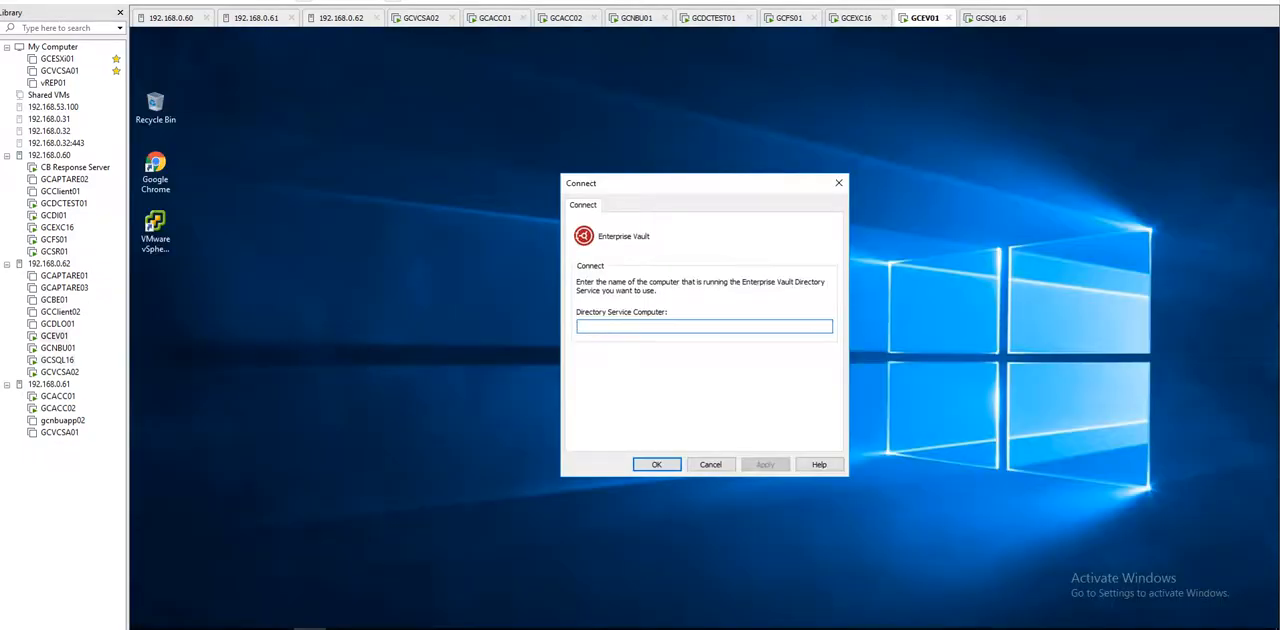
pyautogui.write('GCEV01')
pyautogui.press('Return')
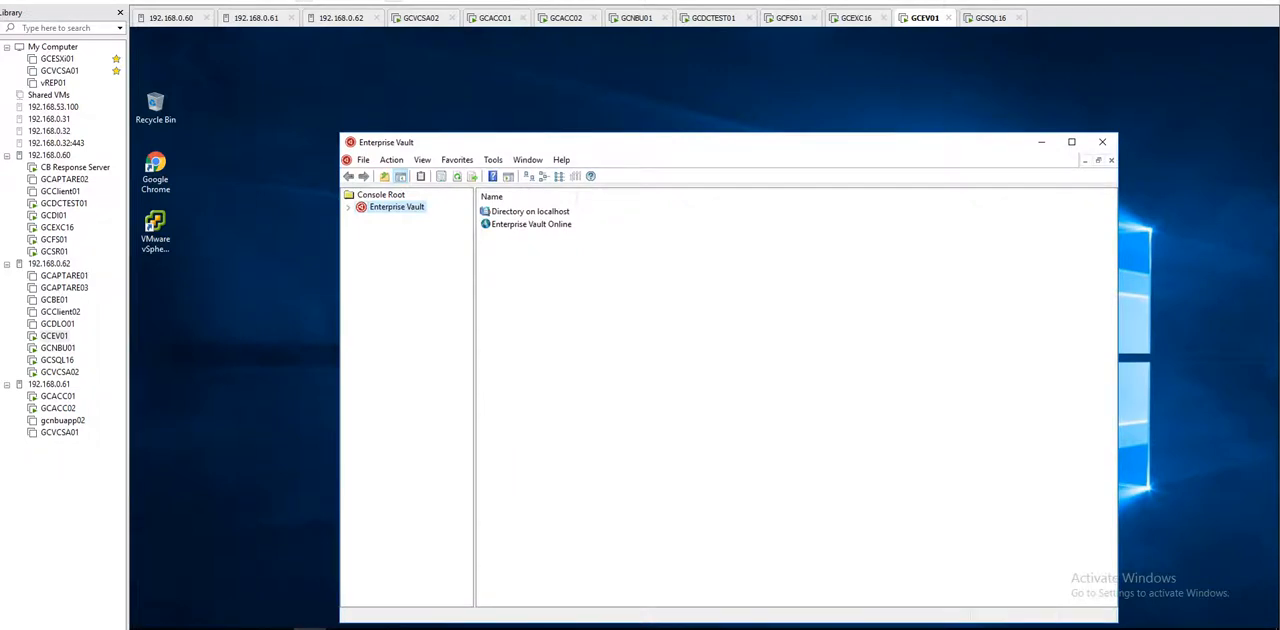
pyautogui.click(1076, 142)
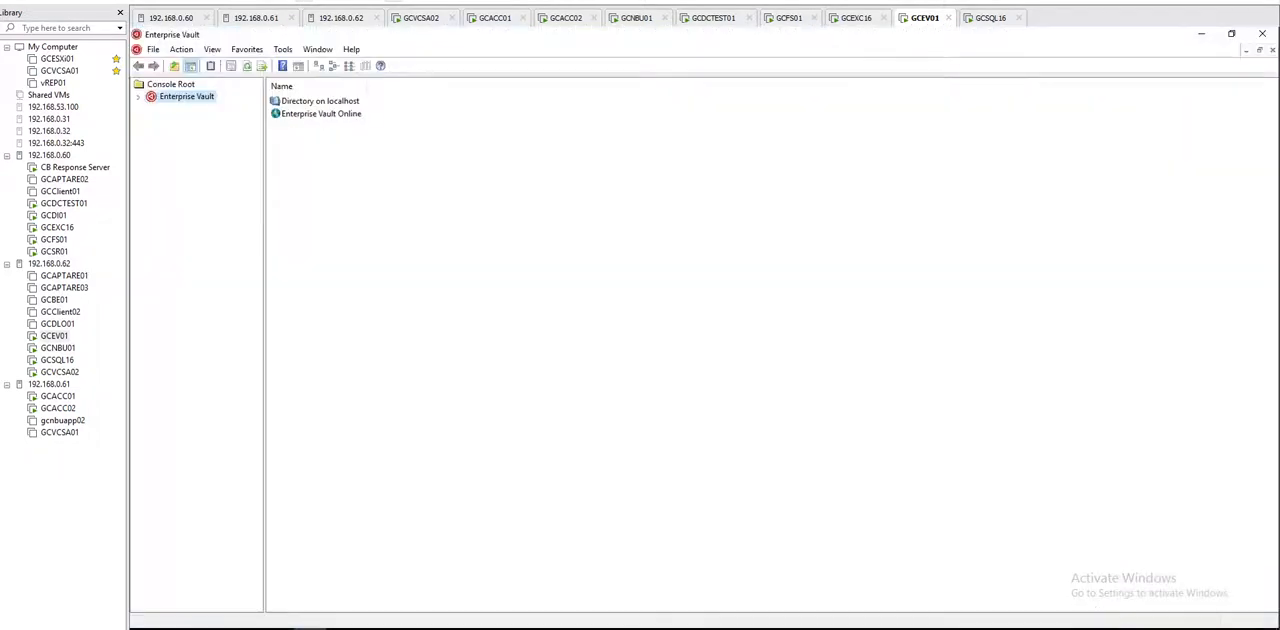
pyautogui.click(138, 97)
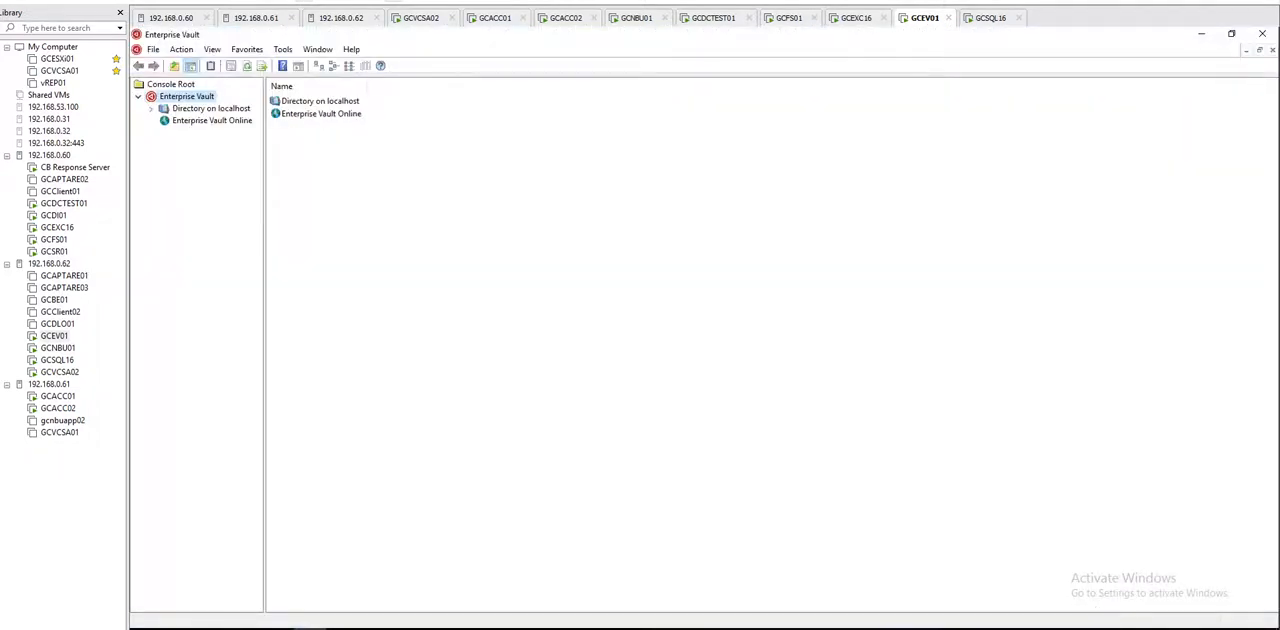
# Step: On GCEXC16, reveal the advanced details of the browser's privacy warning for localhost
pyautogui.click(855, 17)
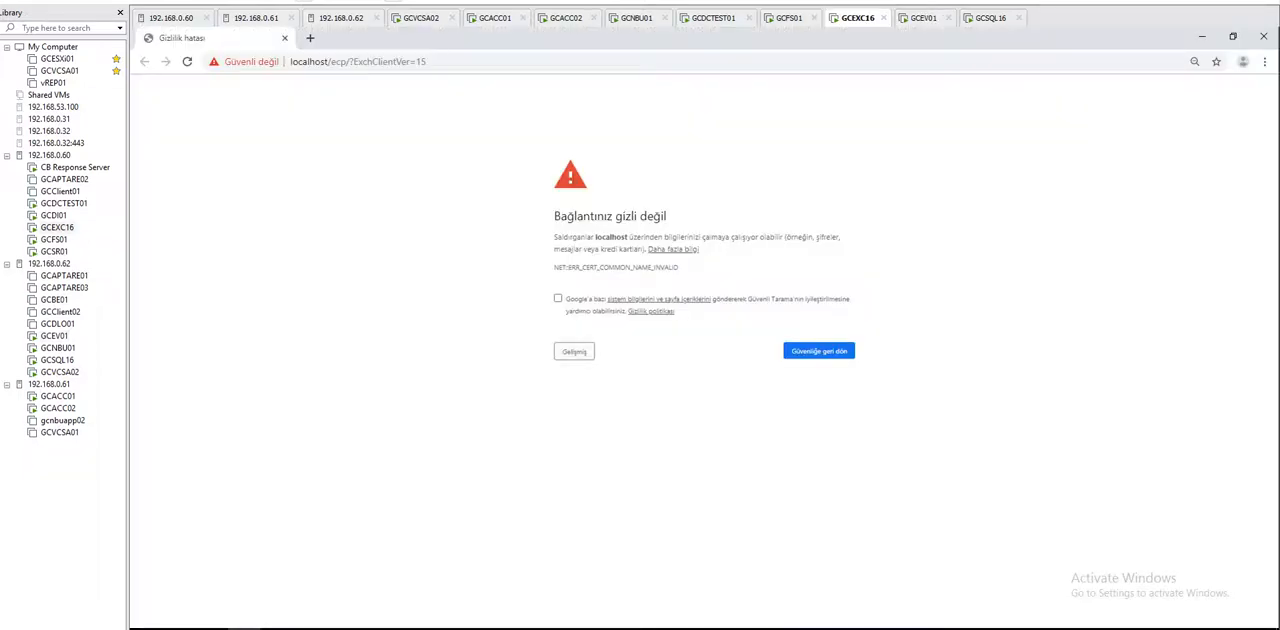
pyautogui.click(574, 351)
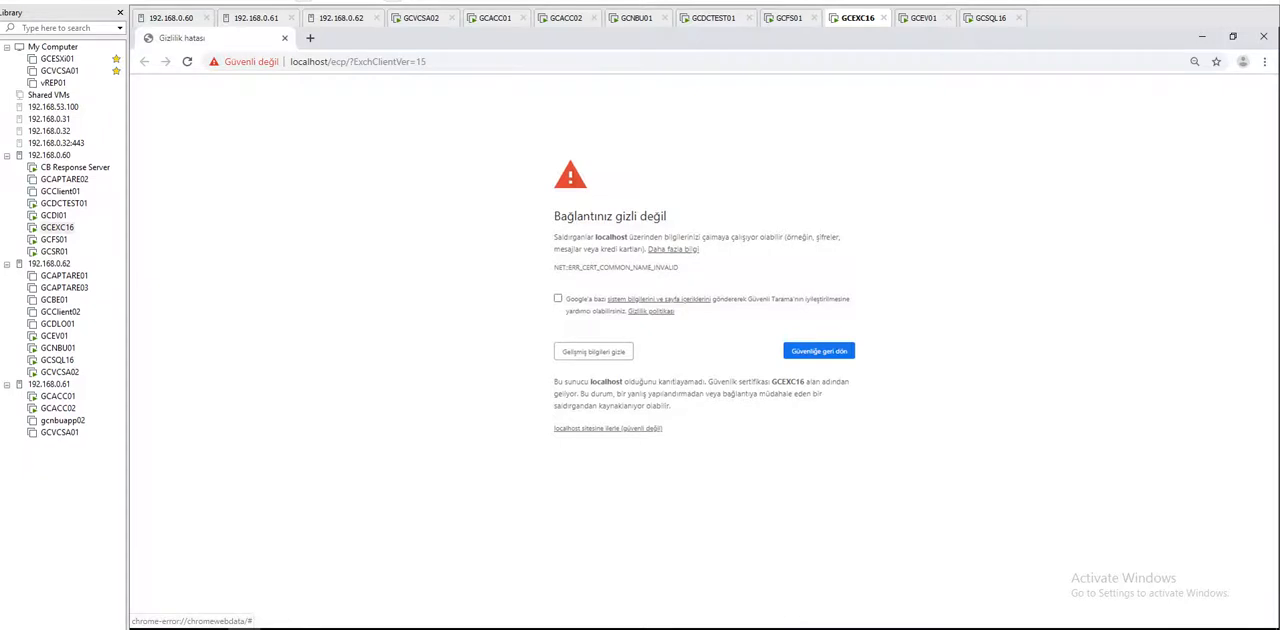
# Step: On GCEV01, expand EVSite down to Indexing's Ungrouped Servers and the EVJRNVS01 store in Express Vault Store Group, and widen the tree
pyautogui.click(923, 18)
pyautogui.click(164, 145)
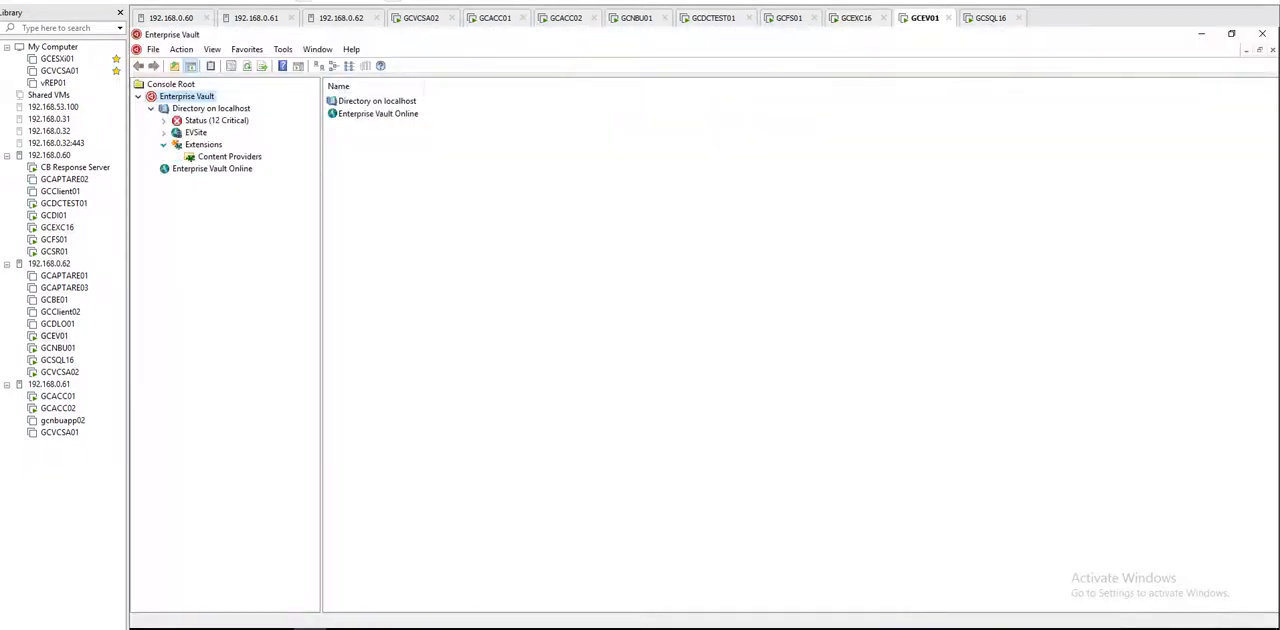
pyautogui.click(164, 132)
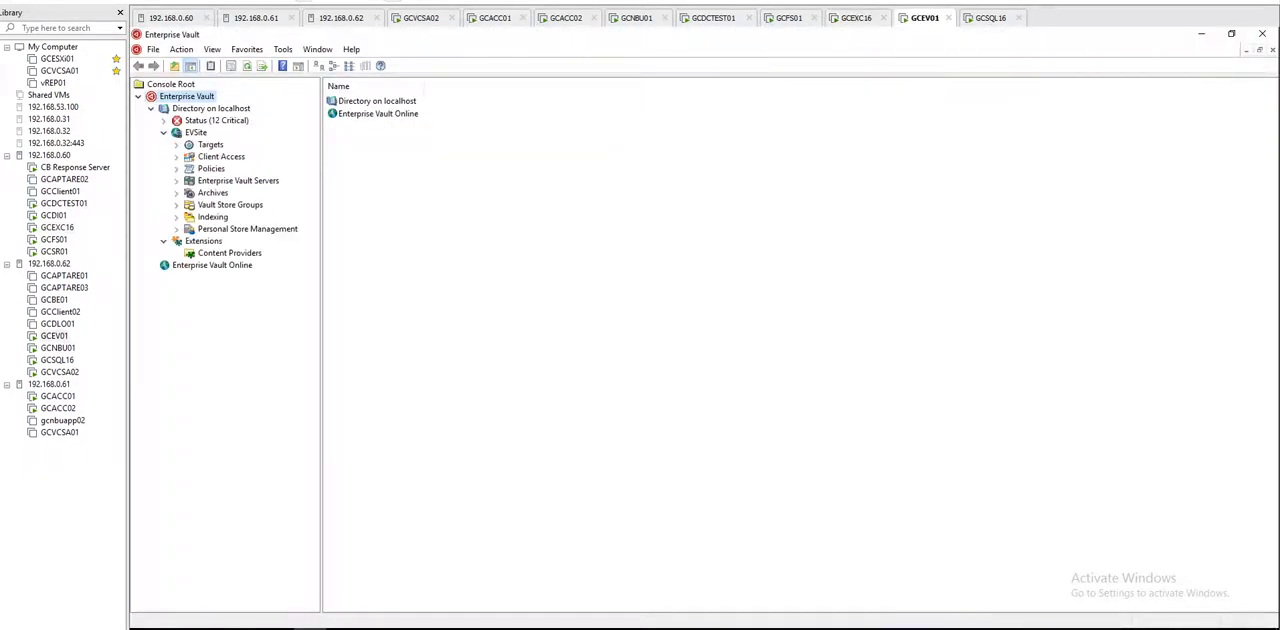
pyautogui.click(176, 216)
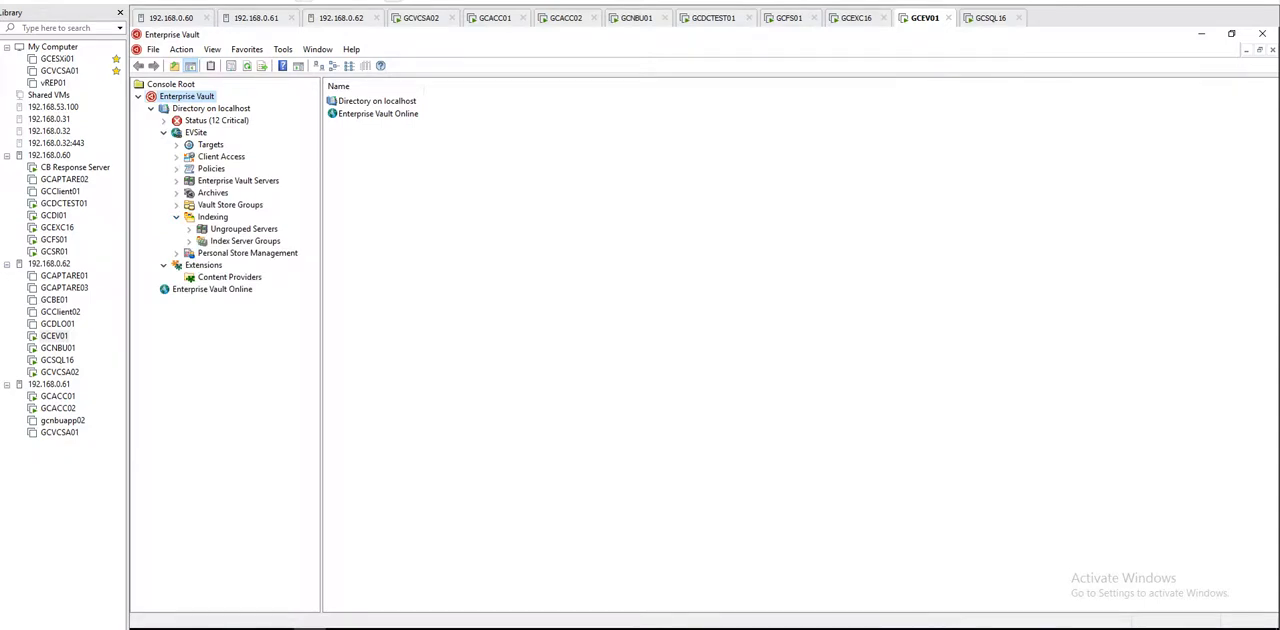
pyautogui.click(176, 205)
pyautogui.click(189, 217)
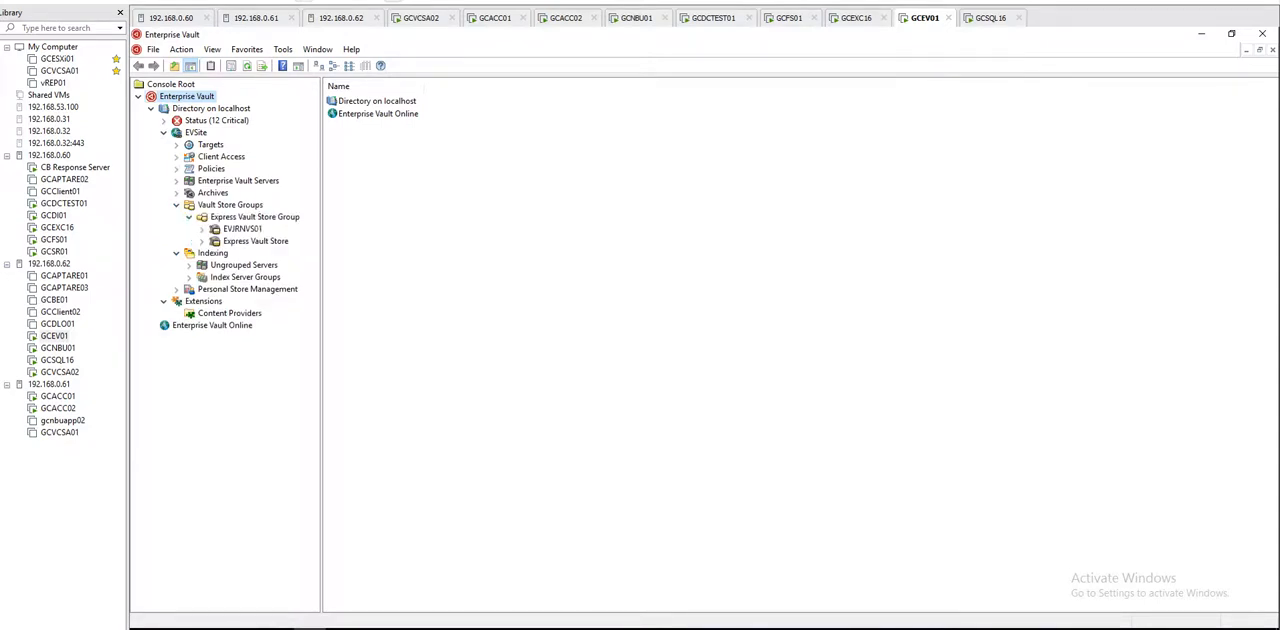
pyautogui.click(202, 229)
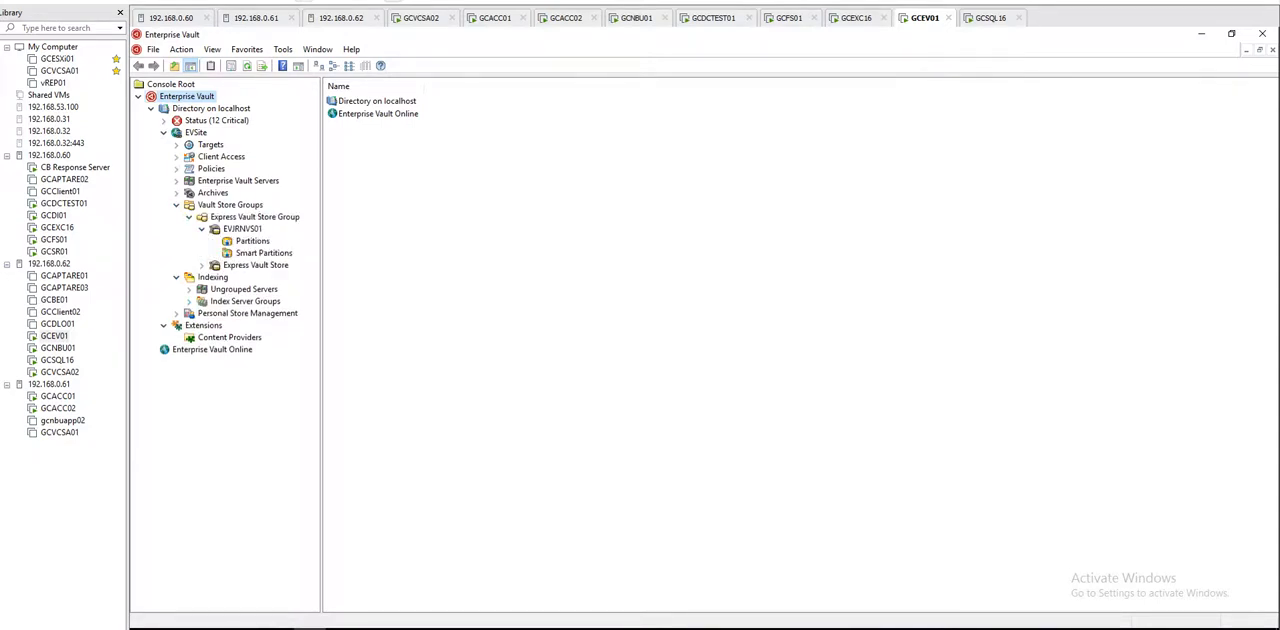
pyautogui.click(189, 289)
pyautogui.moveTo(321, 301); pyautogui.dragTo(382, 301)
# Step: On GCEXC16, try to sign in to the Exchange admin center as celik\administrator with the account password
pyautogui.click(856, 18)
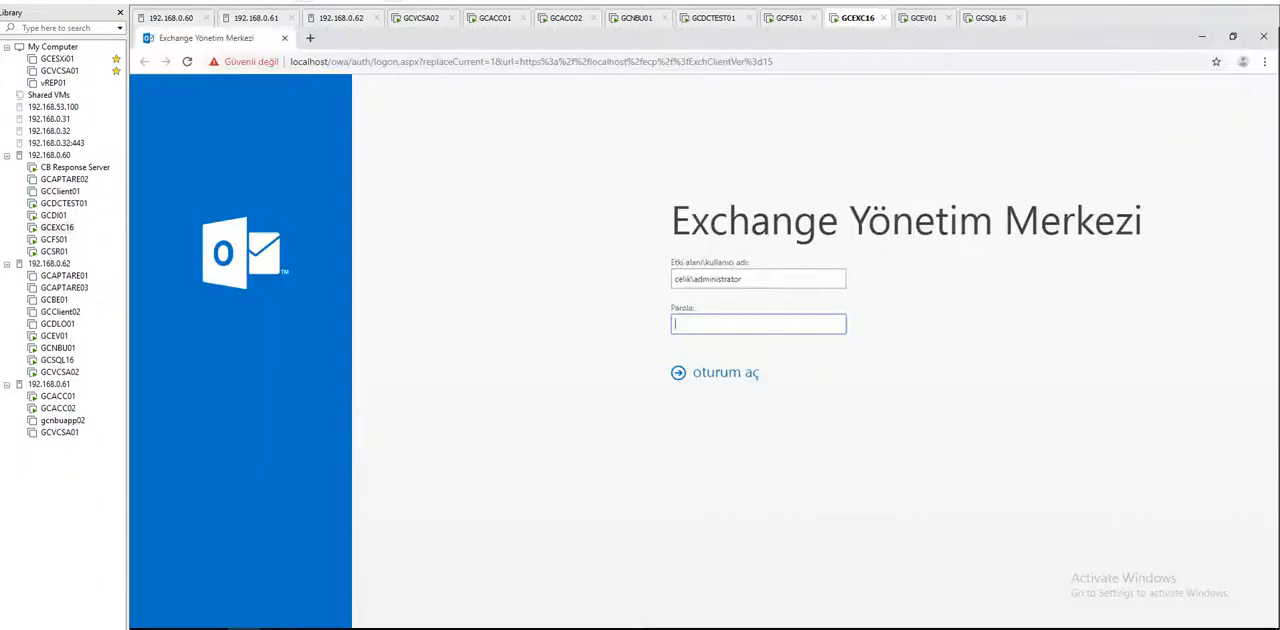
pyautogui.write('••••••••')
pyautogui.press('Return')
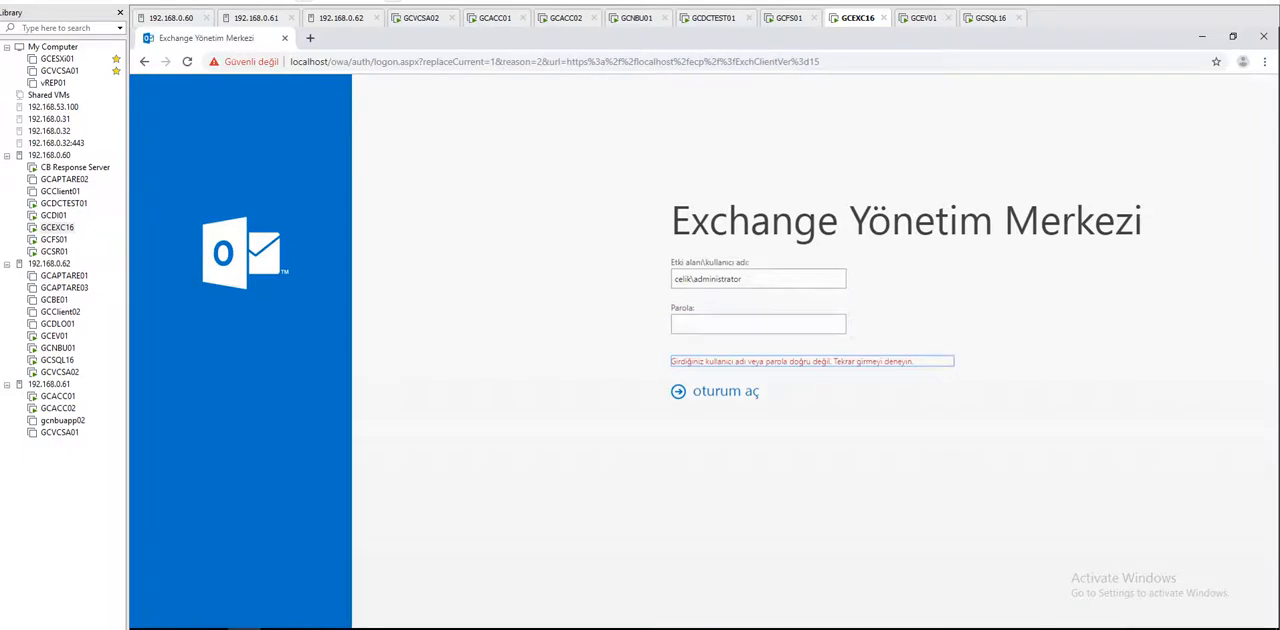
# Step: Retry signing in to the Exchange admin center on GCEXC16 as celik\administrator with the account password
pyautogui.write('•••••••••')
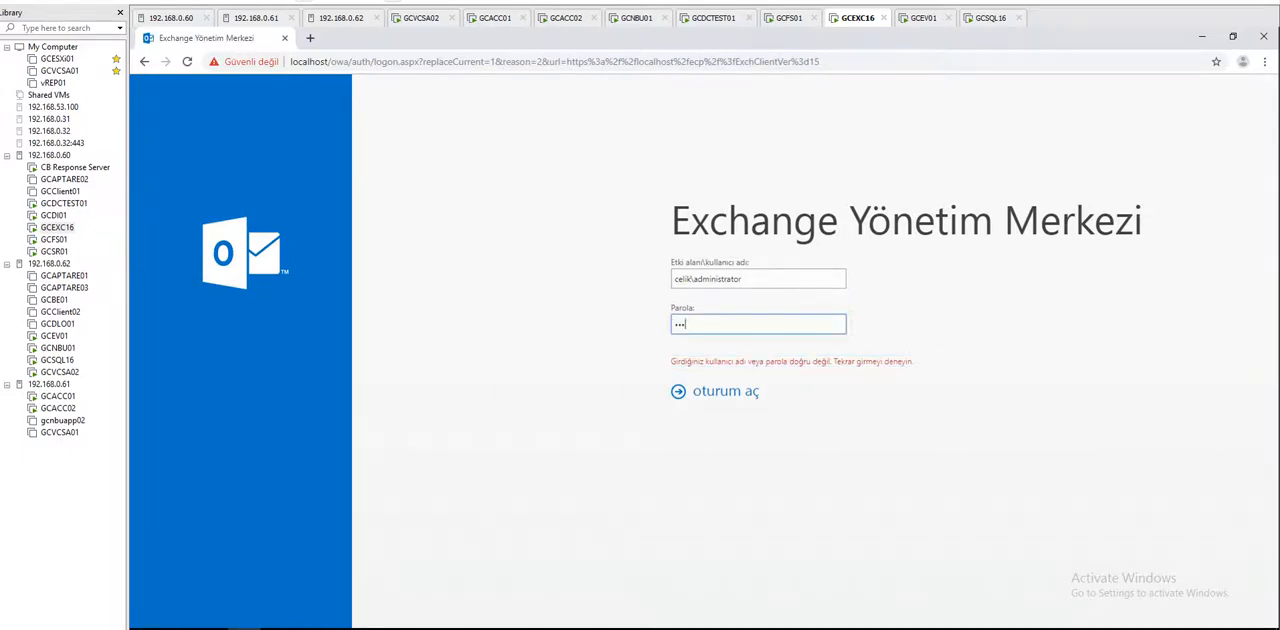
pyautogui.press('Return')
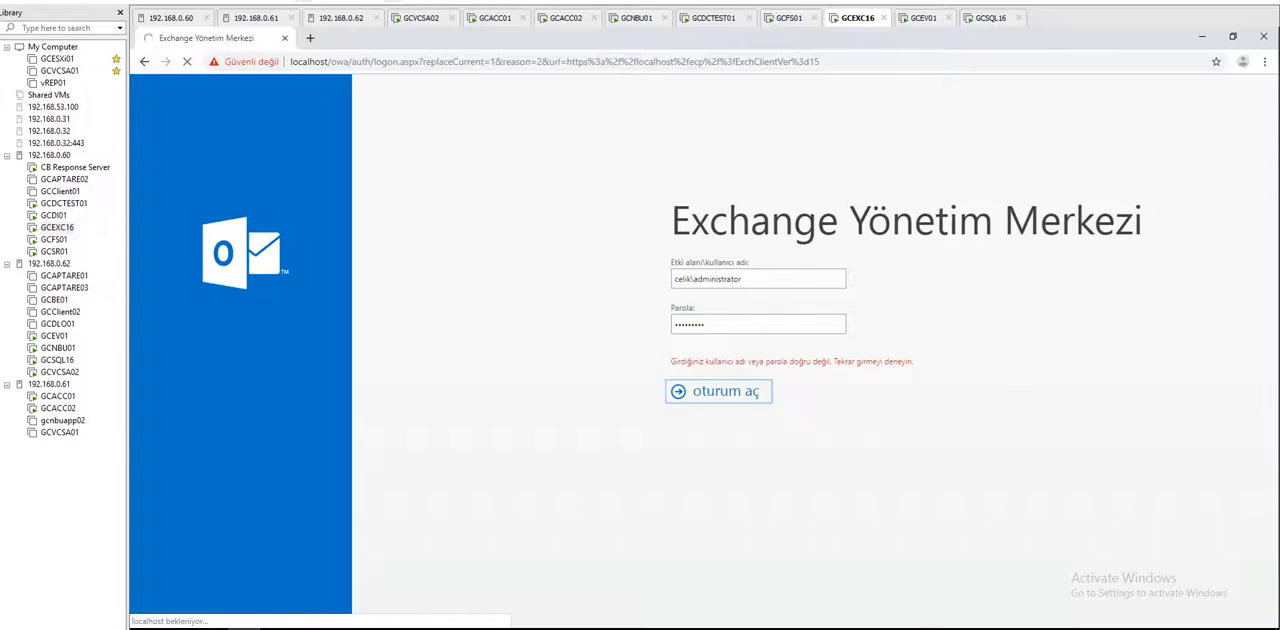
# Step: On GCFS01, launch Server Manager and minimise the Command Prompt window
pyautogui.click(789, 18)
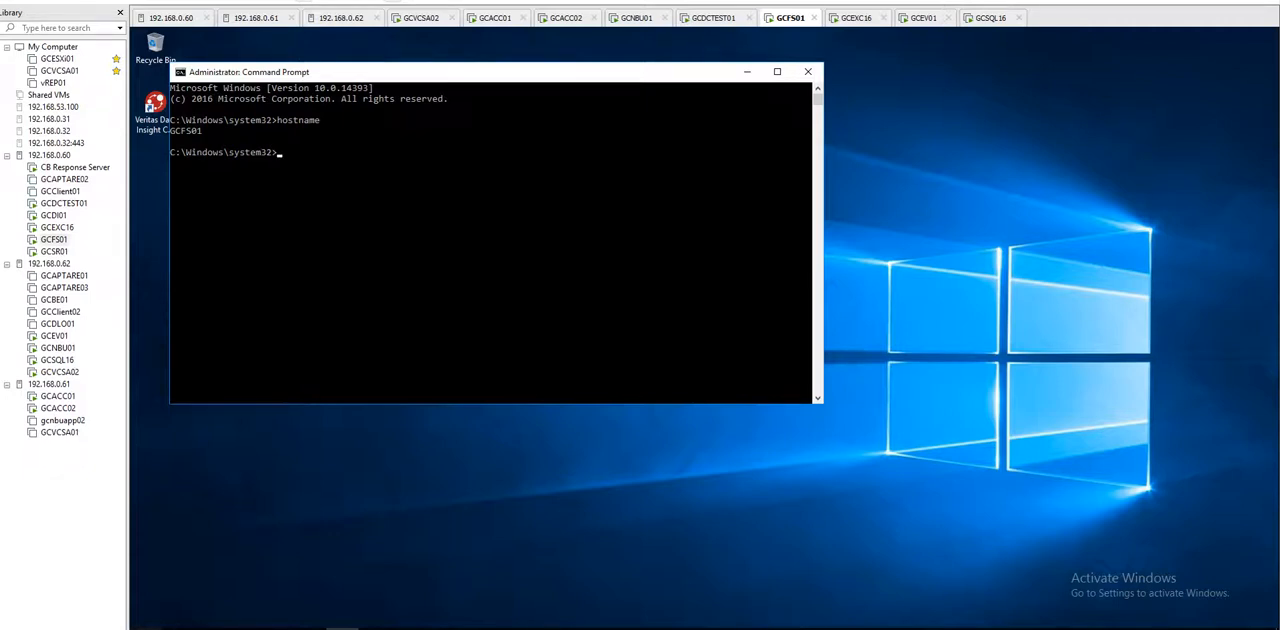
pyautogui.press('super')
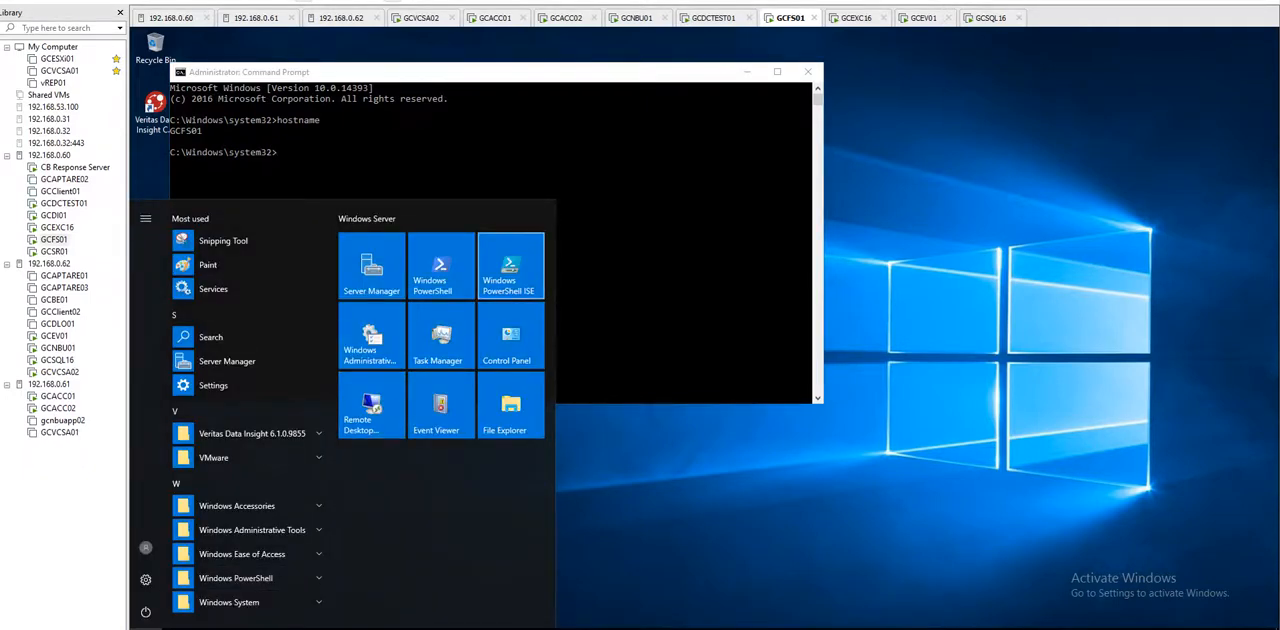
pyautogui.click(372, 266)
pyautogui.click(747, 72)
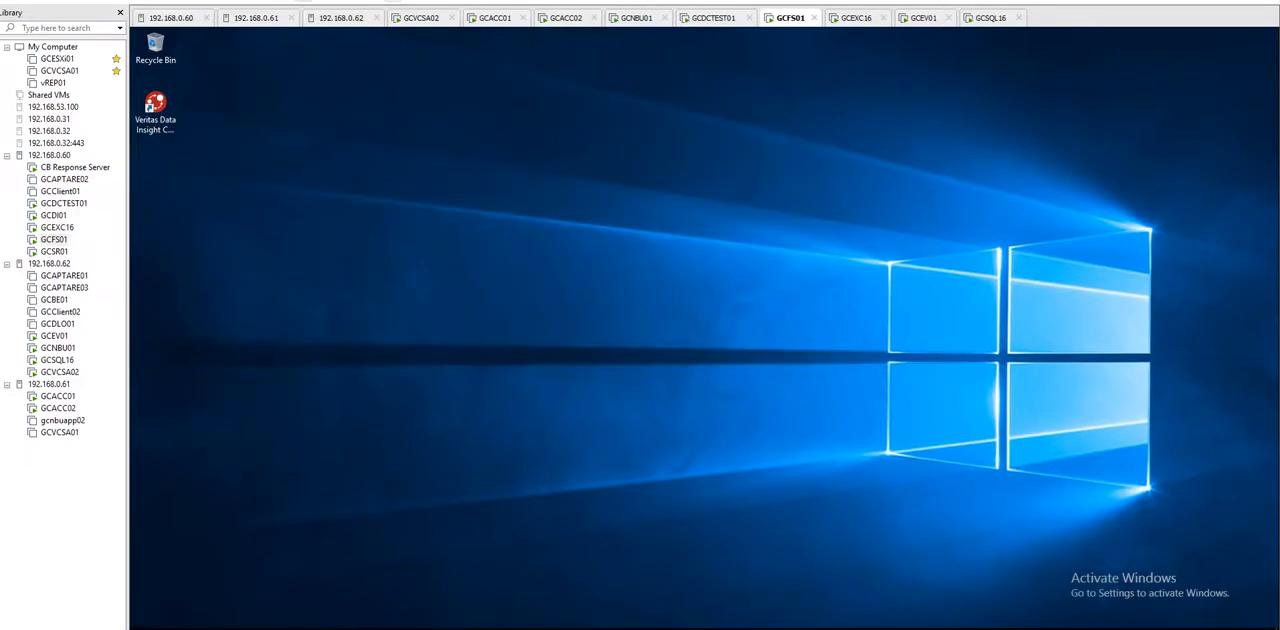
# Step: Browse the shared folder C:\DFSRoots\GC-ORTAK\File_Ortak in File Explorer and close the window
pyautogui.doubleClick(155, 45)
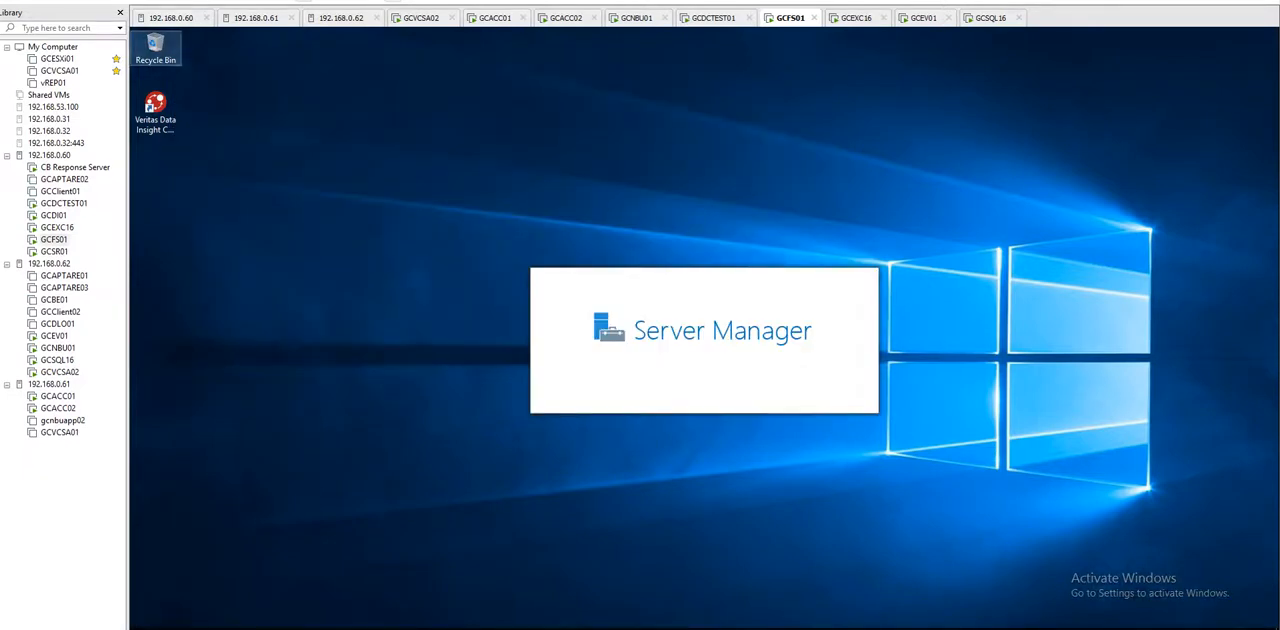
pyautogui.click(450, 225)
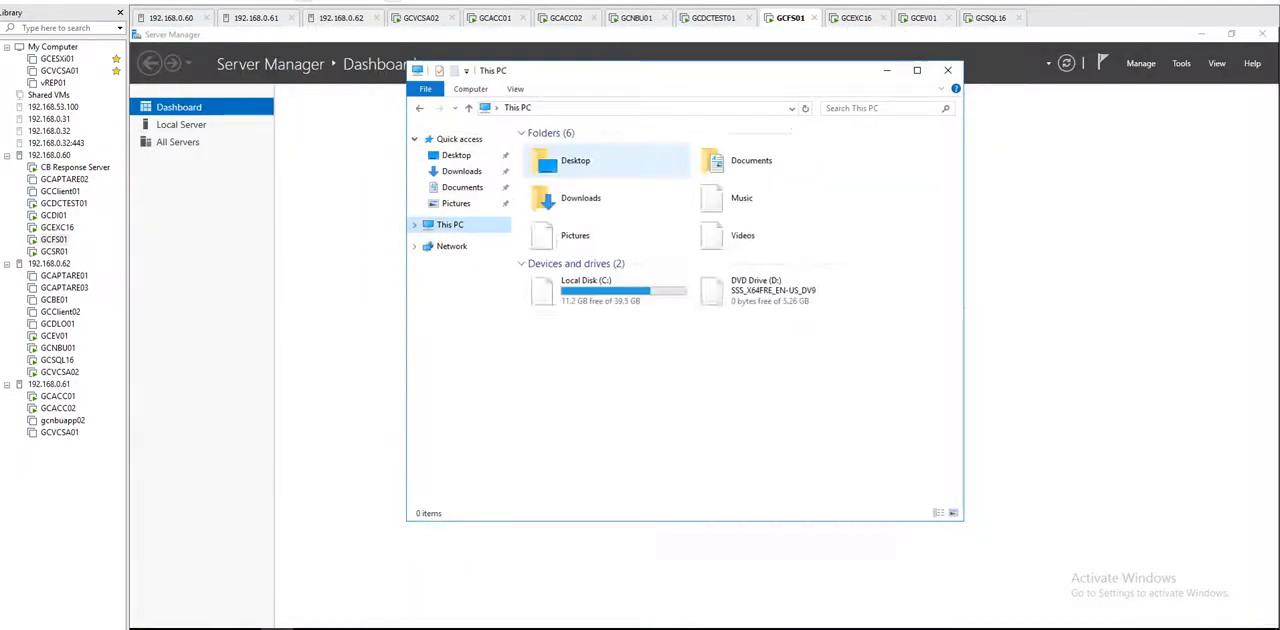
pyautogui.doubleClick(606, 290)
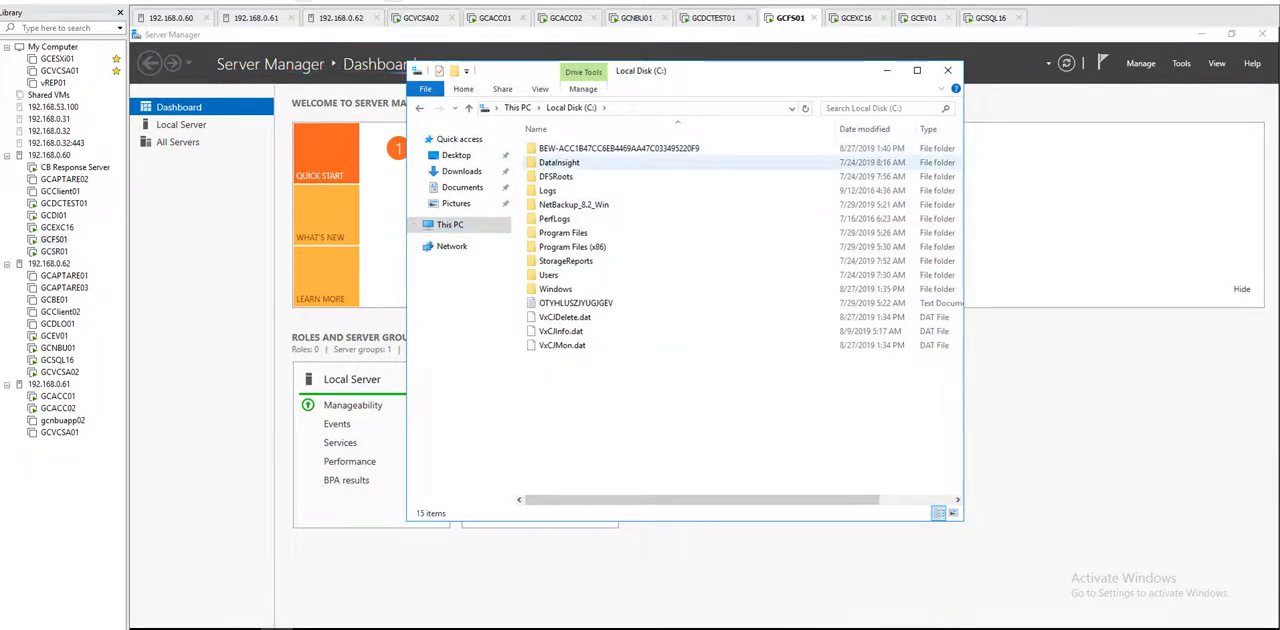
pyautogui.doubleClick(556, 176)
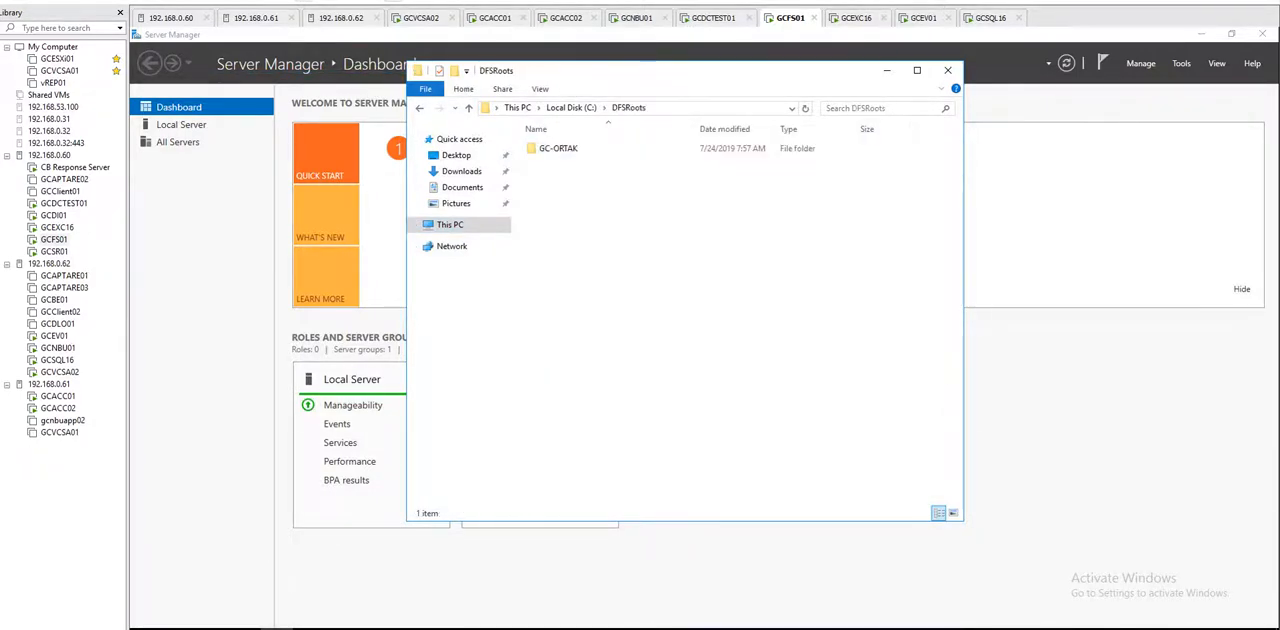
pyautogui.doubleClick(556, 148)
pyautogui.doubleClick(556, 148)
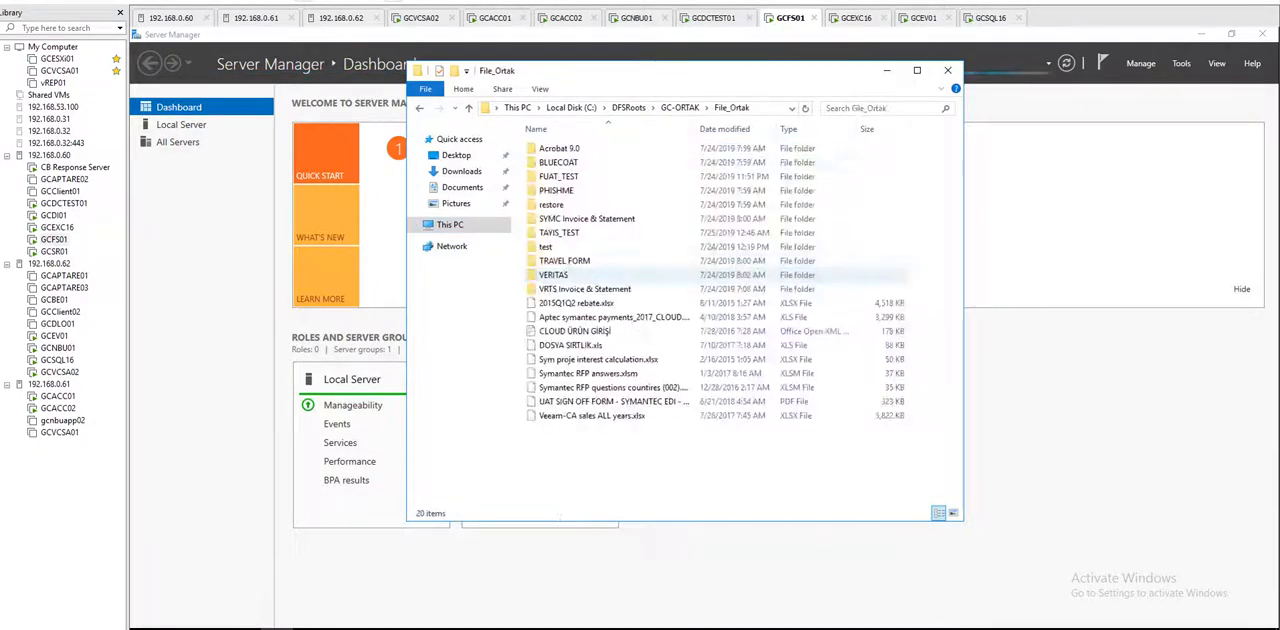
pyautogui.hotkey('alt', 'Left')
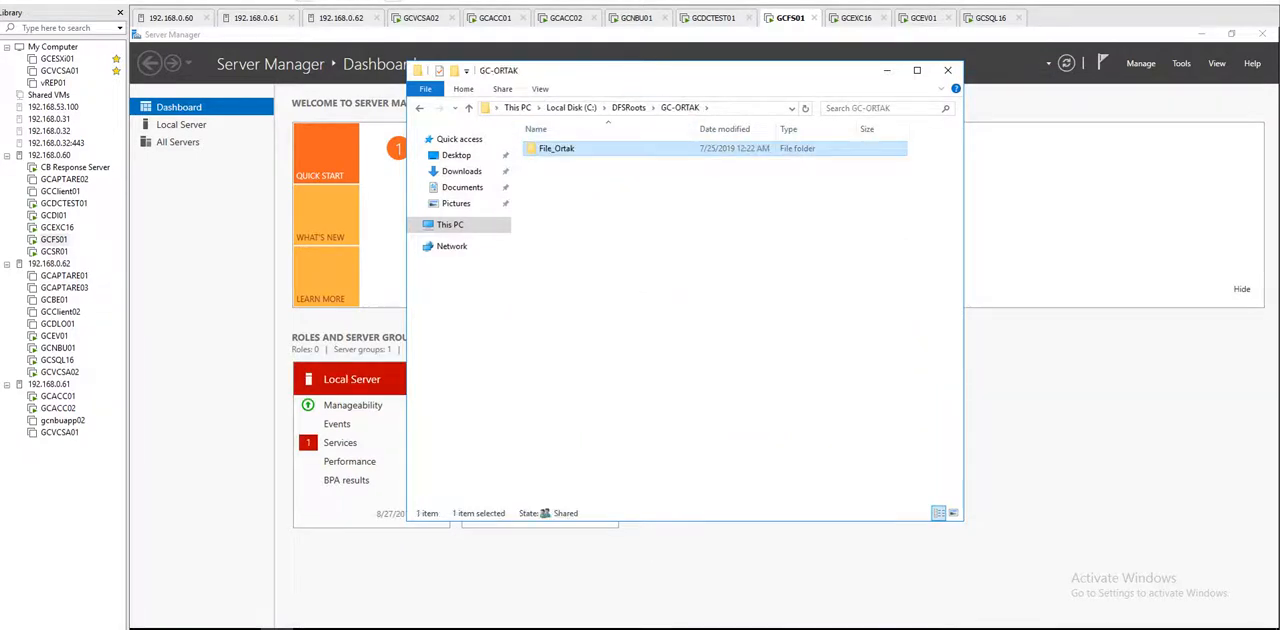
pyautogui.click(947, 70)
# Step: Open DFS Management from Server Manager, maximise it, show the GC-ORTAK namespace under Namespaces and widen the tree
pyautogui.click(1181, 63)
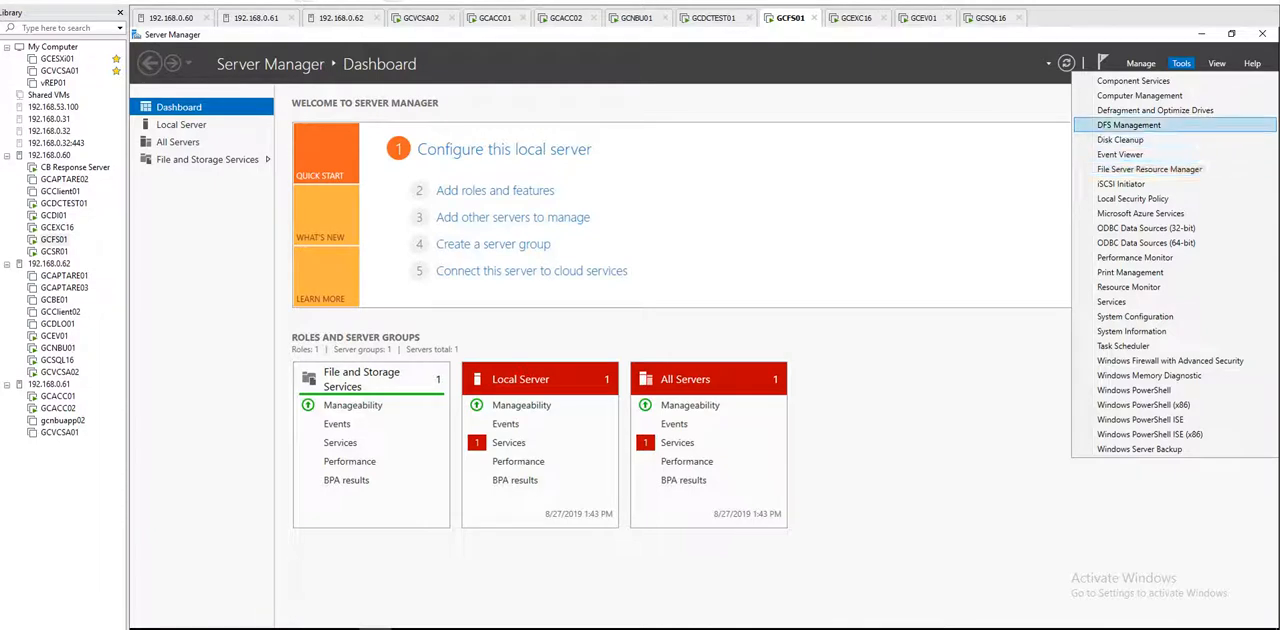
pyautogui.click(1129, 125)
pyautogui.click(1201, 34)
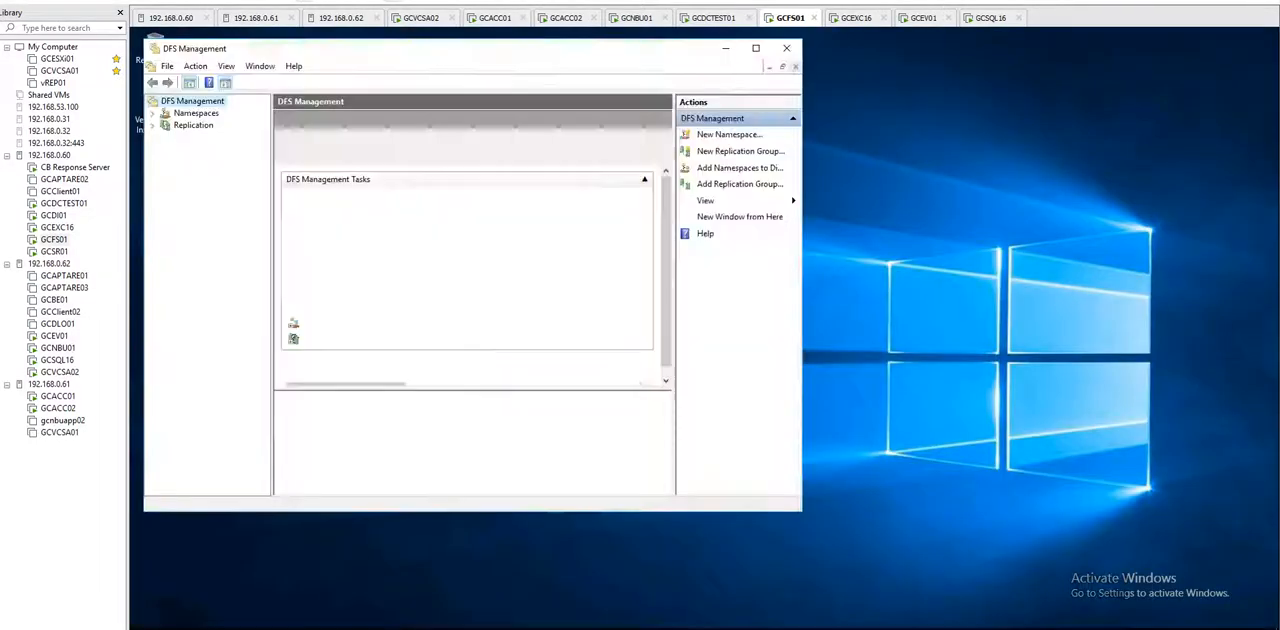
pyautogui.click(756, 48)
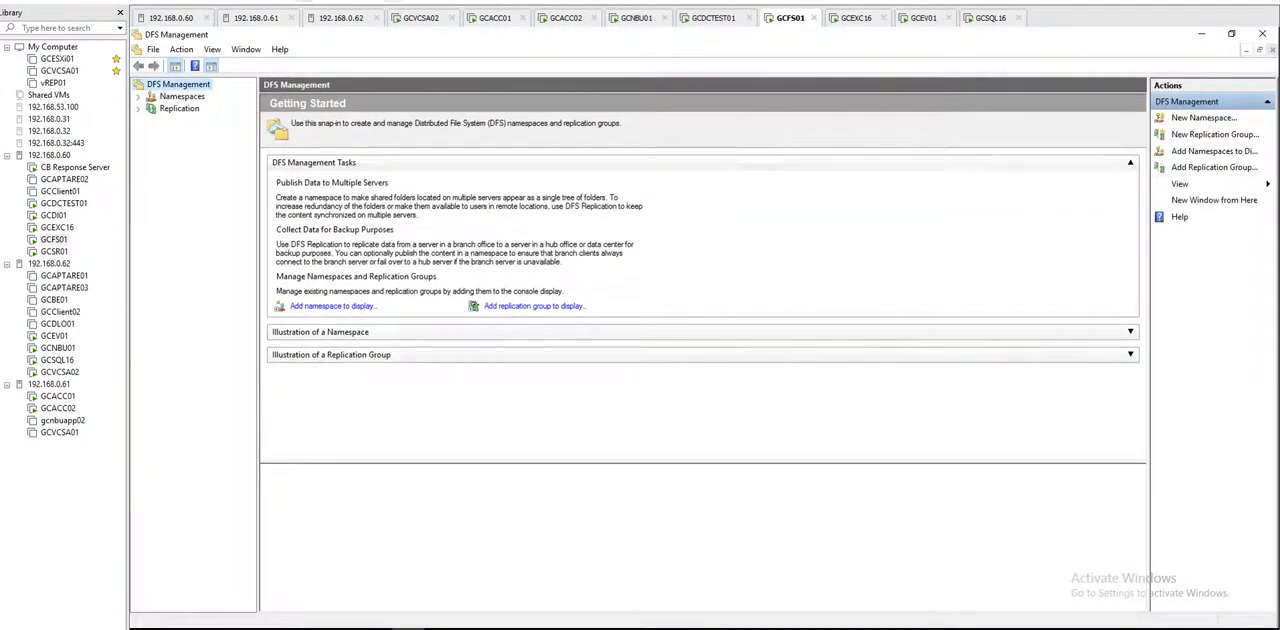
pyautogui.click(138, 97)
pyautogui.click(212, 108)
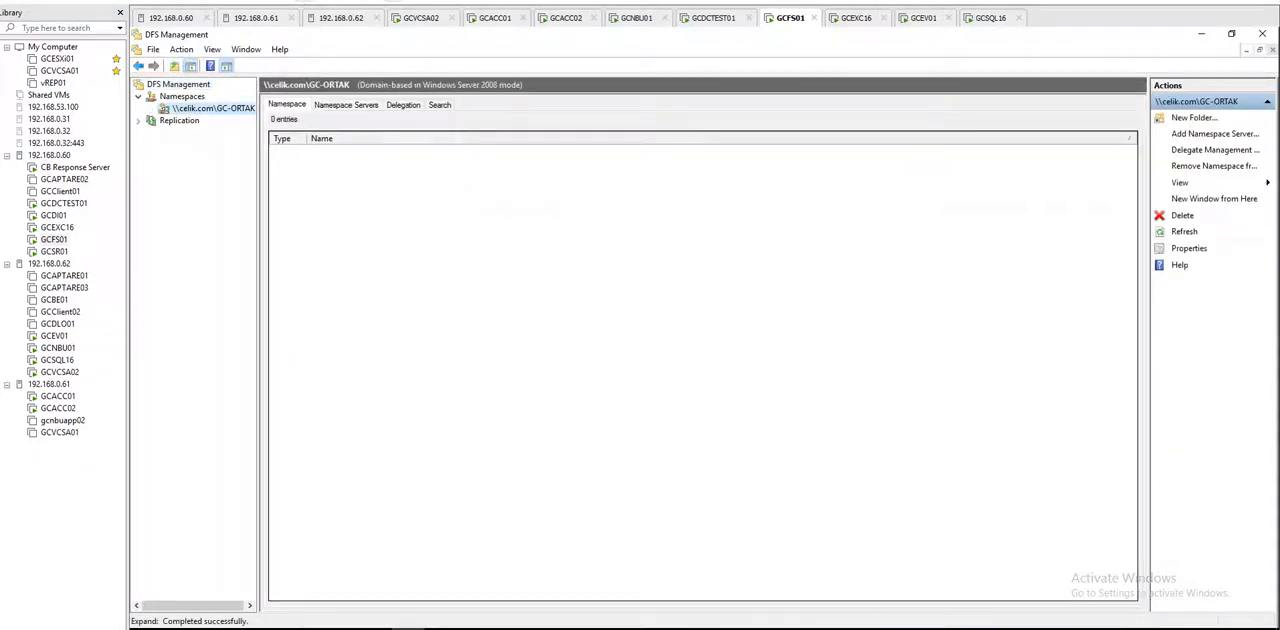
pyautogui.moveTo(259, 350); pyautogui.dragTo(407, 350)
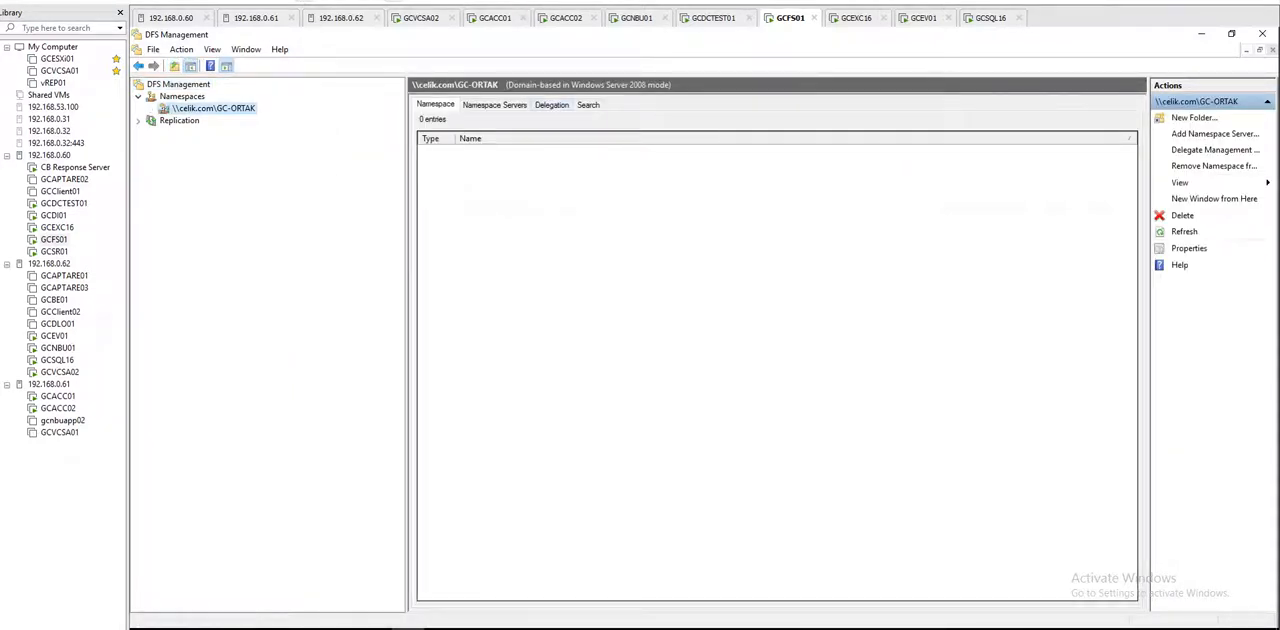
# Step: On GCNBU01, accept the five remote hosts in the NetBackup Client wizard, review the installation summary and start the installation
pyautogui.click(713, 18)
pyautogui.click(637, 18)
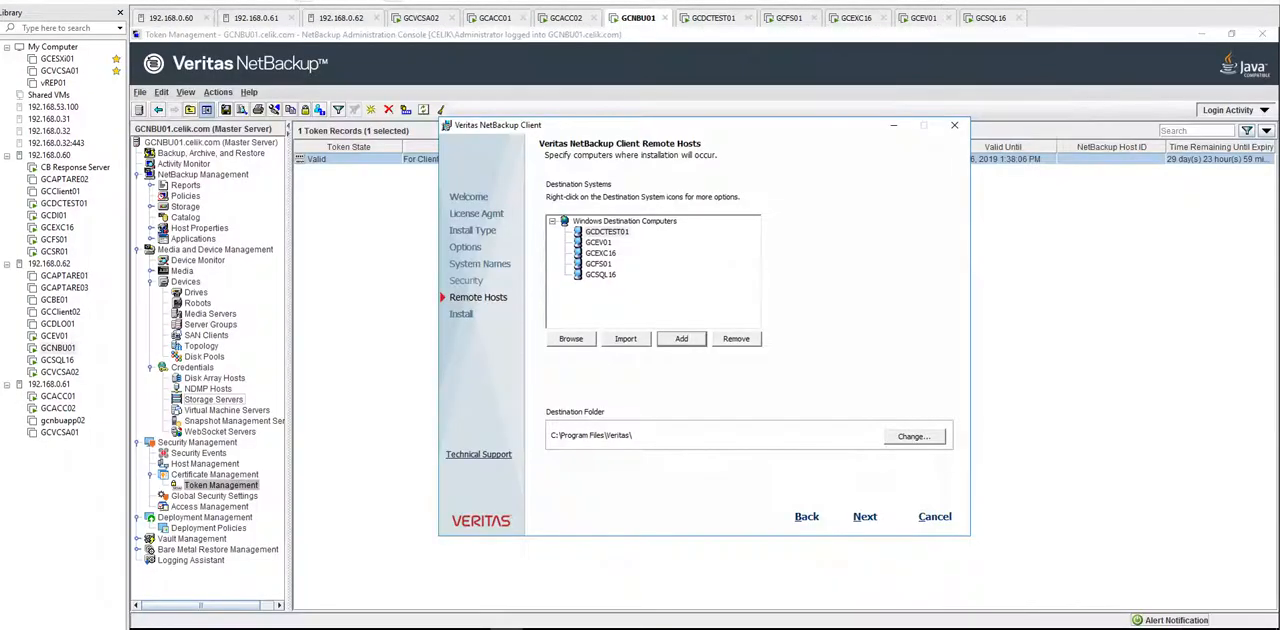
pyautogui.click(865, 516)
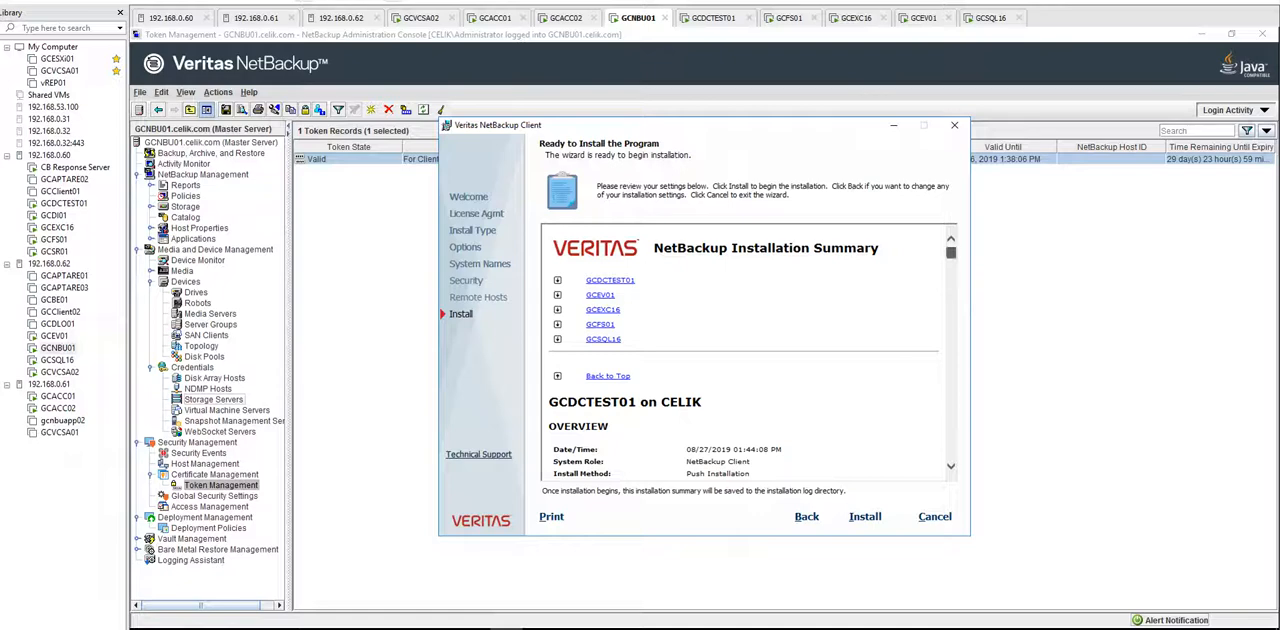
pyautogui.moveTo(951, 253); pyautogui.dragTo(951, 455)
pyautogui.click(865, 517)
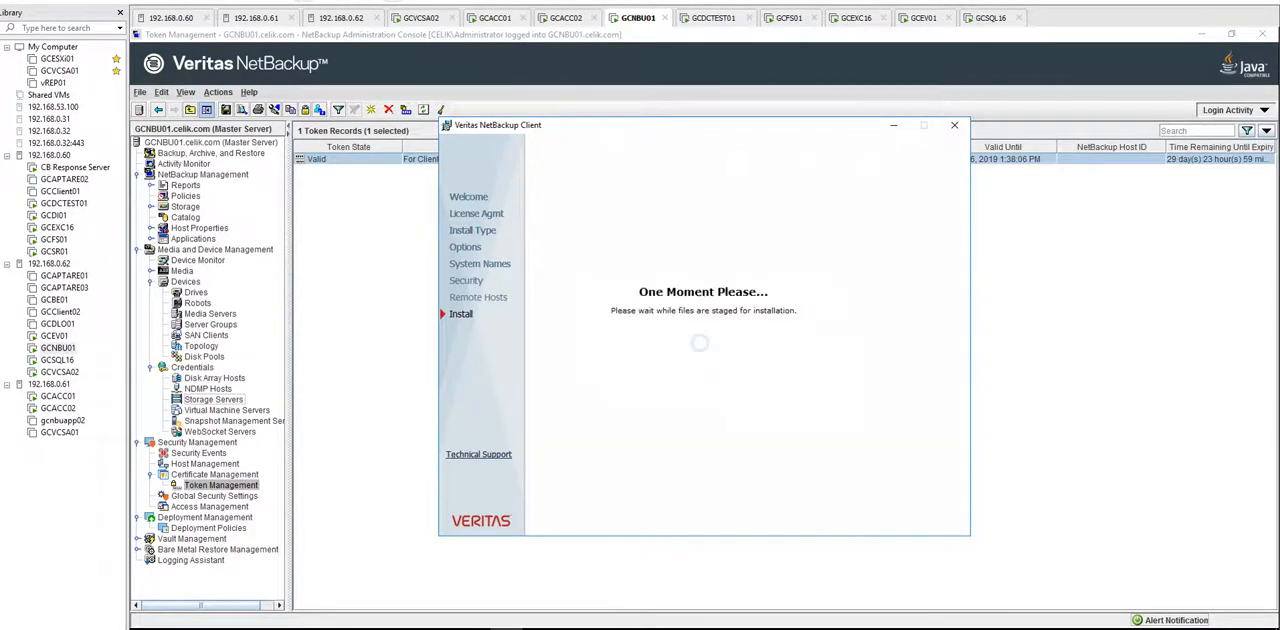
pyautogui.moveTo(428, 628)
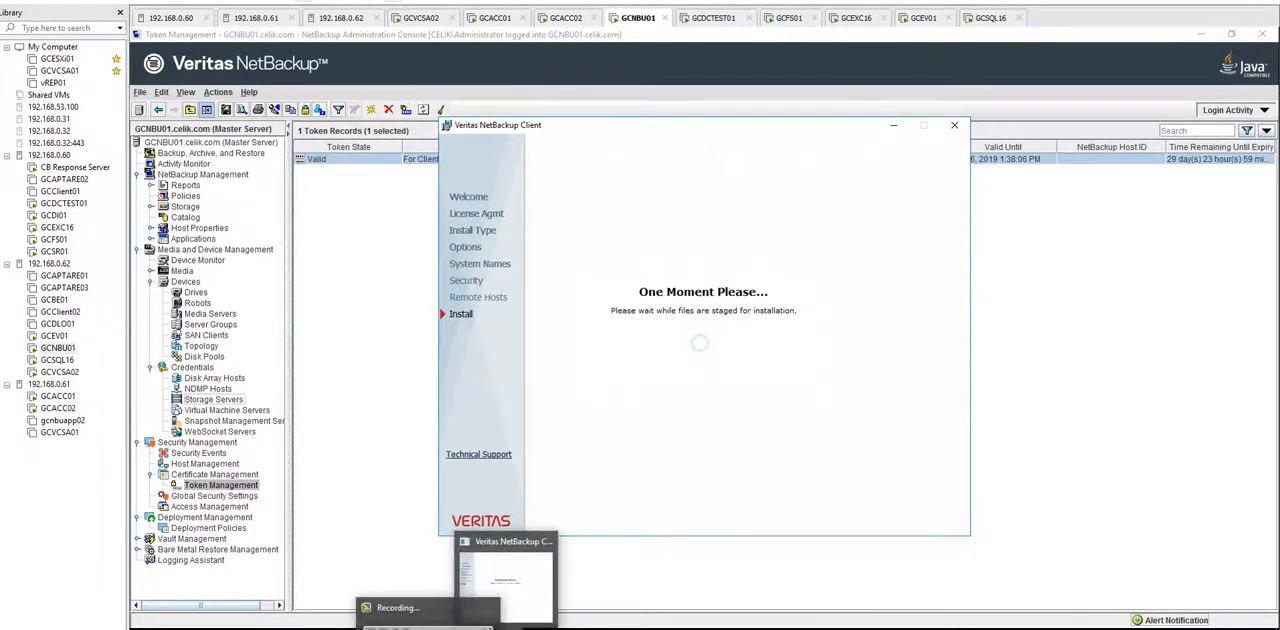
pyautogui.click(428, 620)
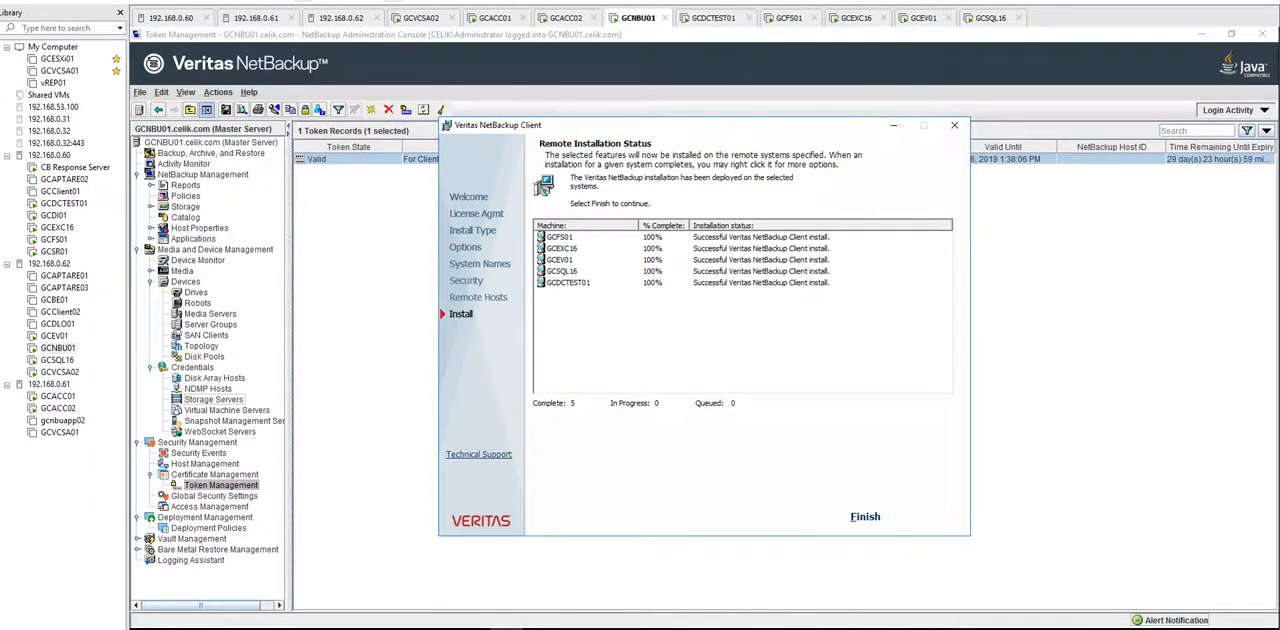
# Step: Check the installation status of GCEXC16, GCEV01, GCSQL16, GCDCTEST01 and GCFS01, and finish the NetBackup Client wizard
pyautogui.click(562, 248)
pyautogui.click(560, 260)
pyautogui.click(562, 271)
pyautogui.click(568, 282)
pyautogui.click(560, 237)
pyautogui.click(865, 517)
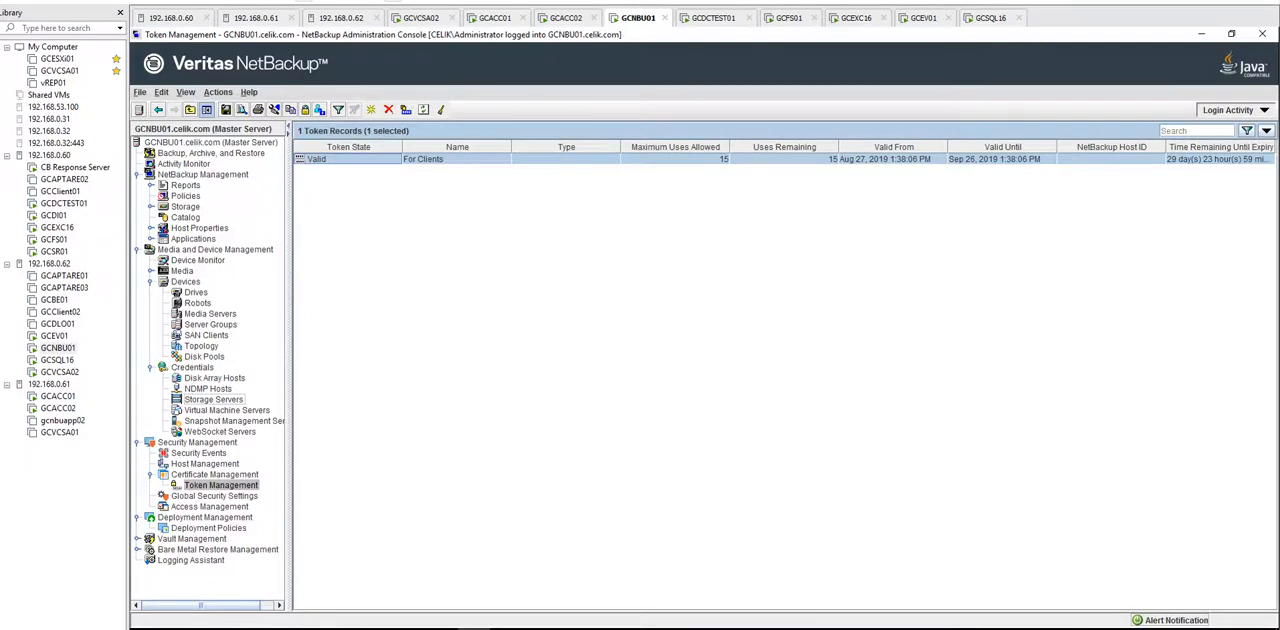
# Step: Expand Host Properties in the NetBackup Administration Console and select Clients
pyautogui.click(151, 228)
pyautogui.click(197, 260)
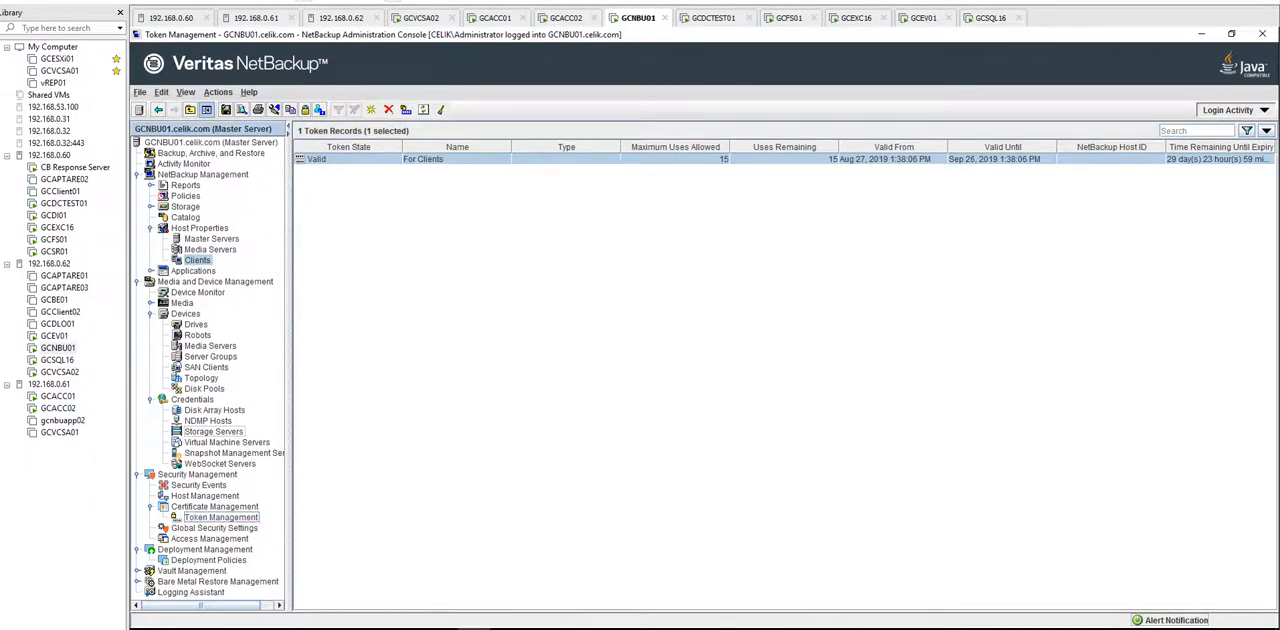
# Step: On GCDCTEST01, refresh the installed programs in Programs and Features and select Veritas NetBackup Client
pyautogui.click(64, 203)
pyautogui.click(370, 526)
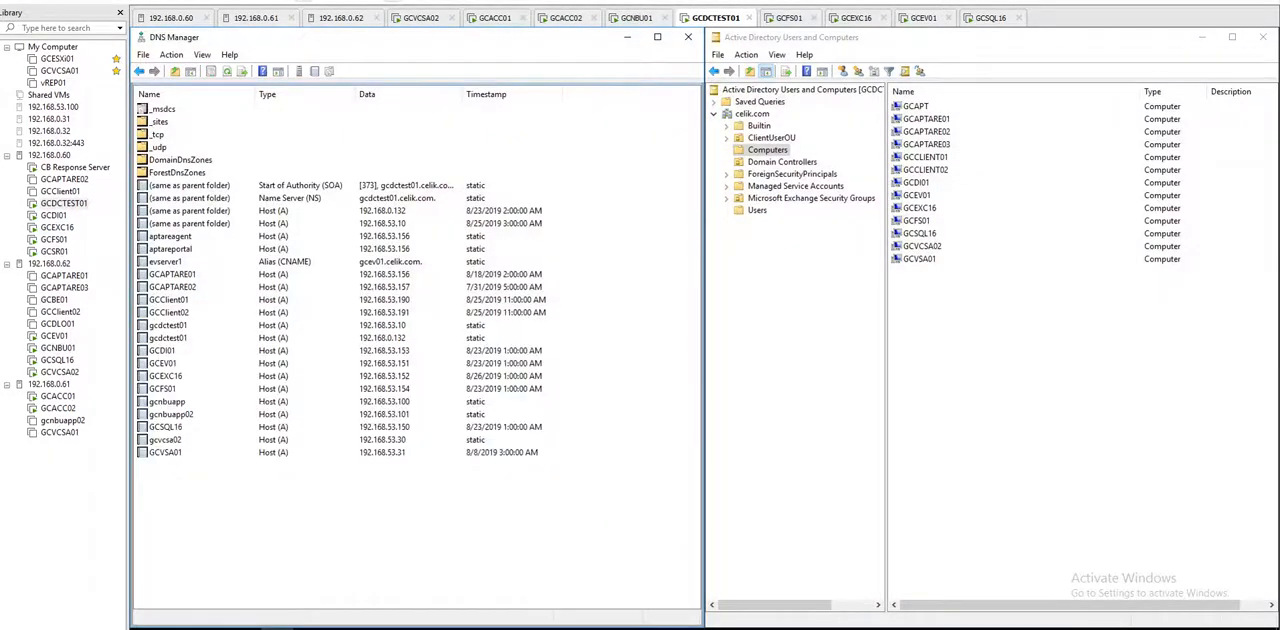
pyautogui.click(375, 628)
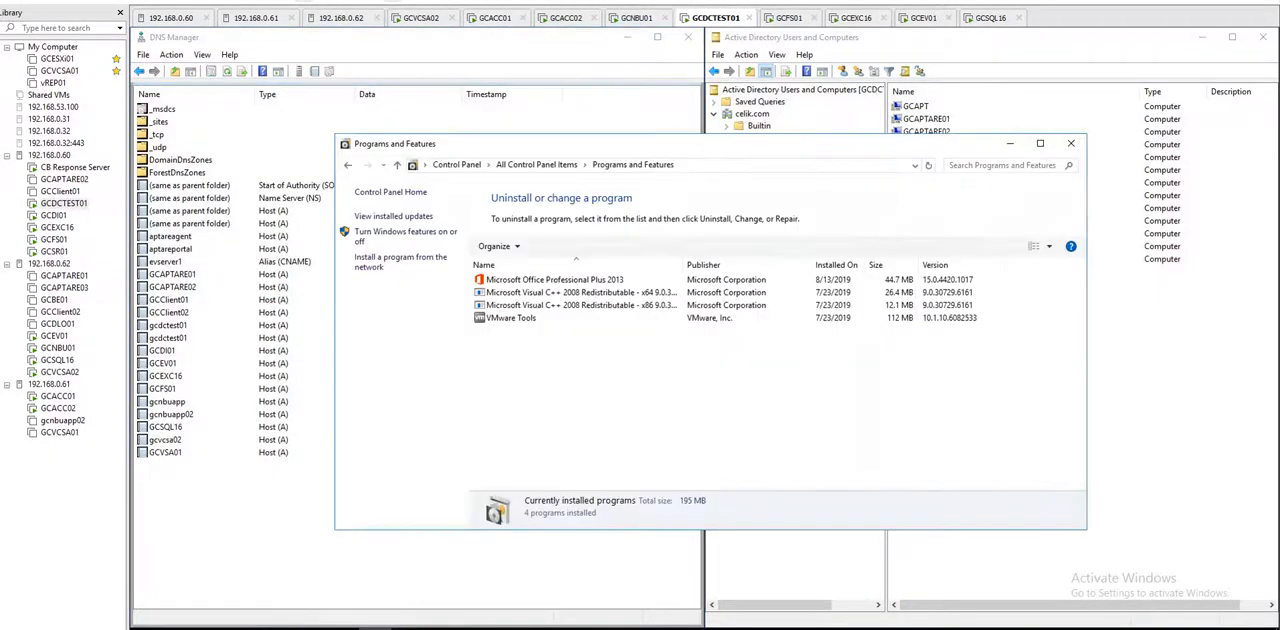
pyautogui.rightClick(567, 355)
pyautogui.click(600, 430)
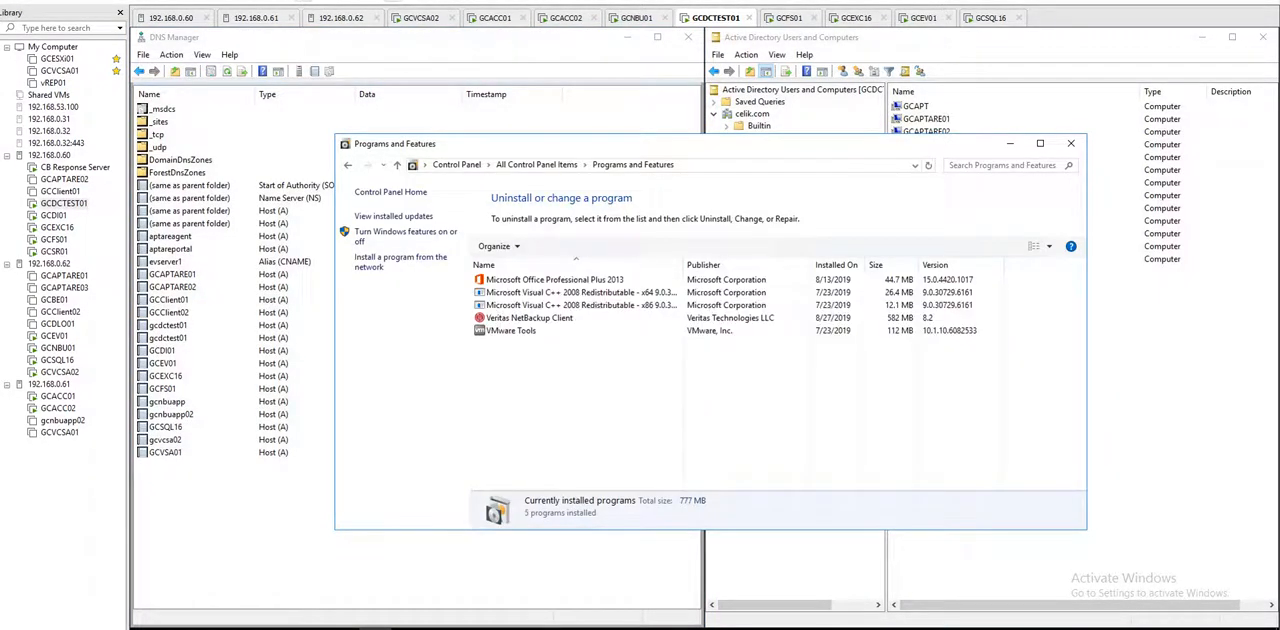
pyautogui.click(590, 318)
# Step: On GCFS01, open Programs and Features from Control Panel and refresh the list to check for the NetBackup client
pyautogui.click(789, 18)
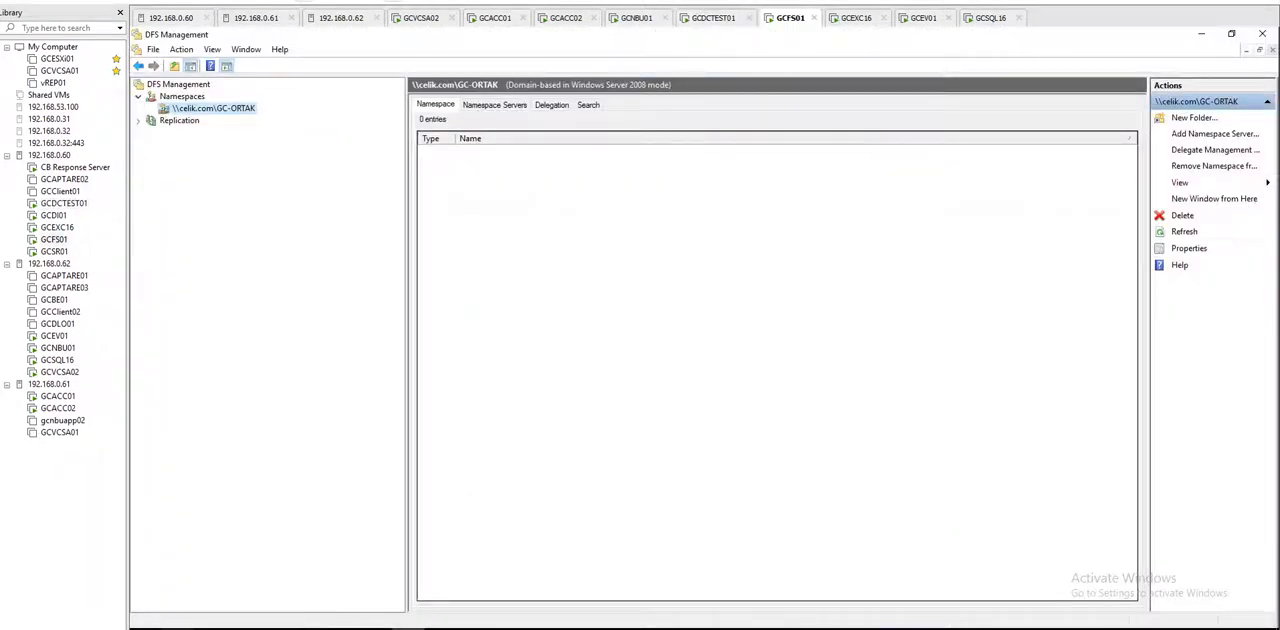
pyautogui.click(144, 628)
pyautogui.click(508, 338)
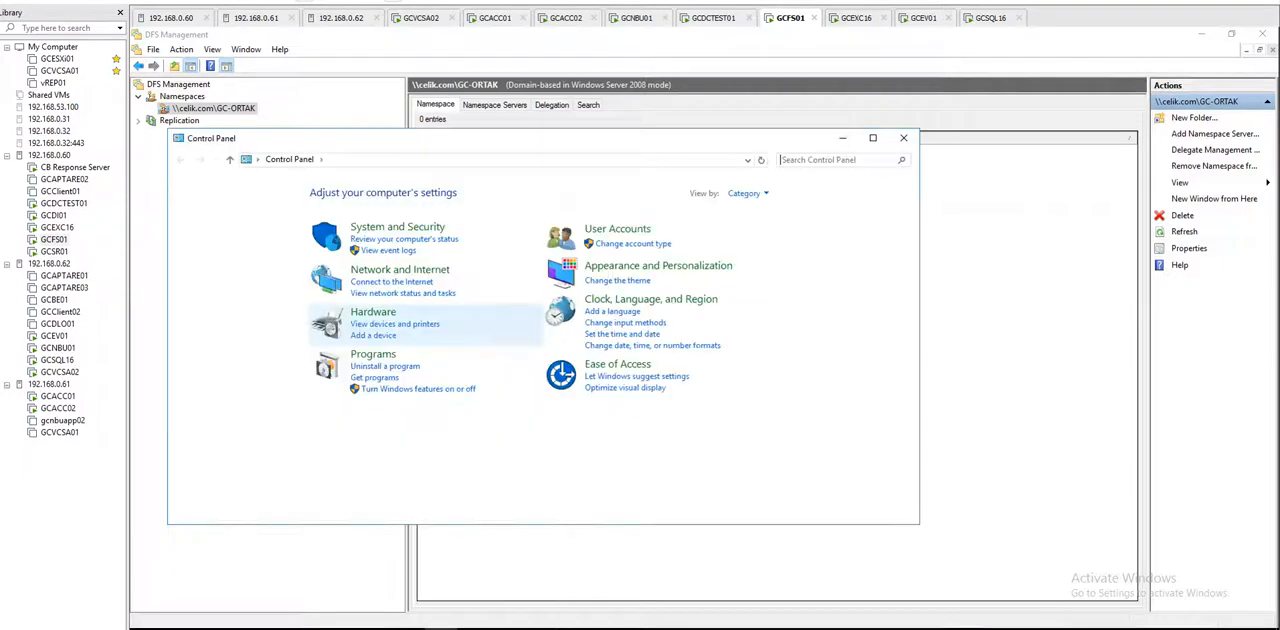
pyautogui.click(373, 354)
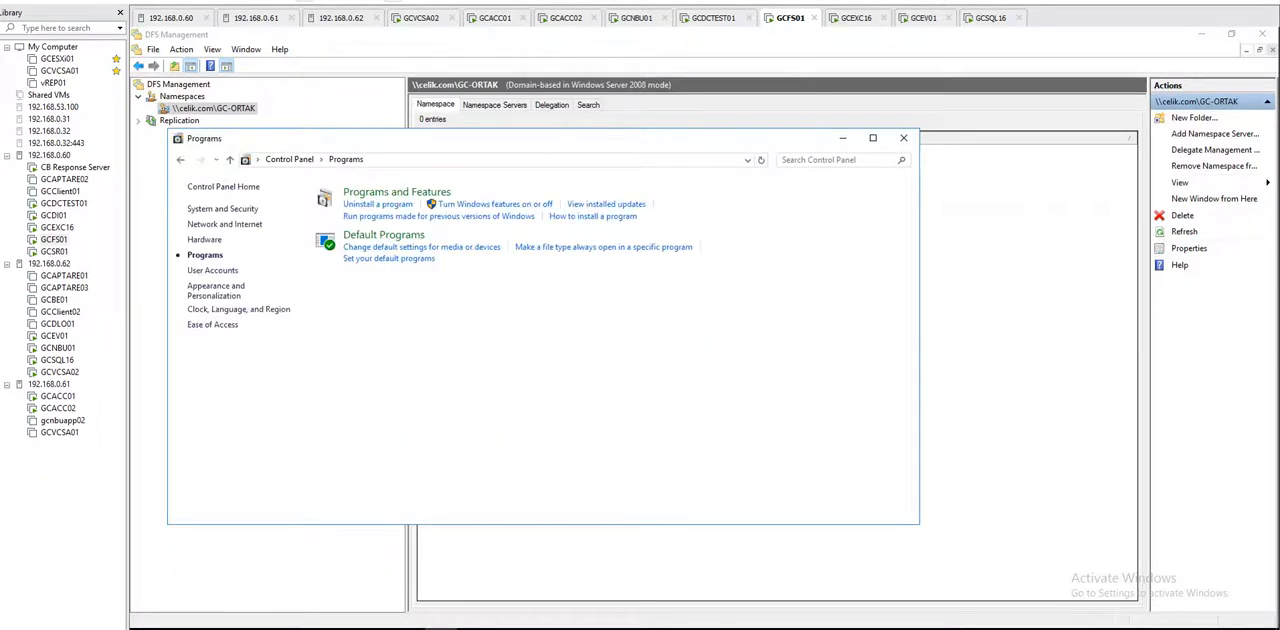
pyautogui.click(396, 191)
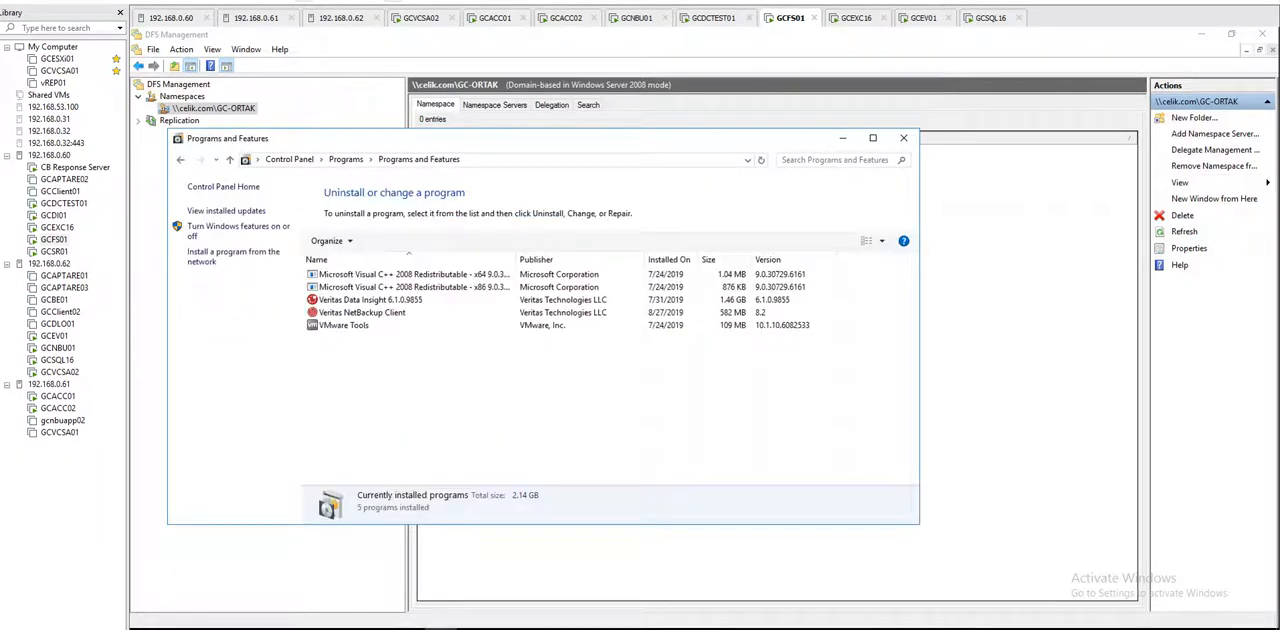
pyautogui.rightClick(501, 387)
pyautogui.click(536, 440)
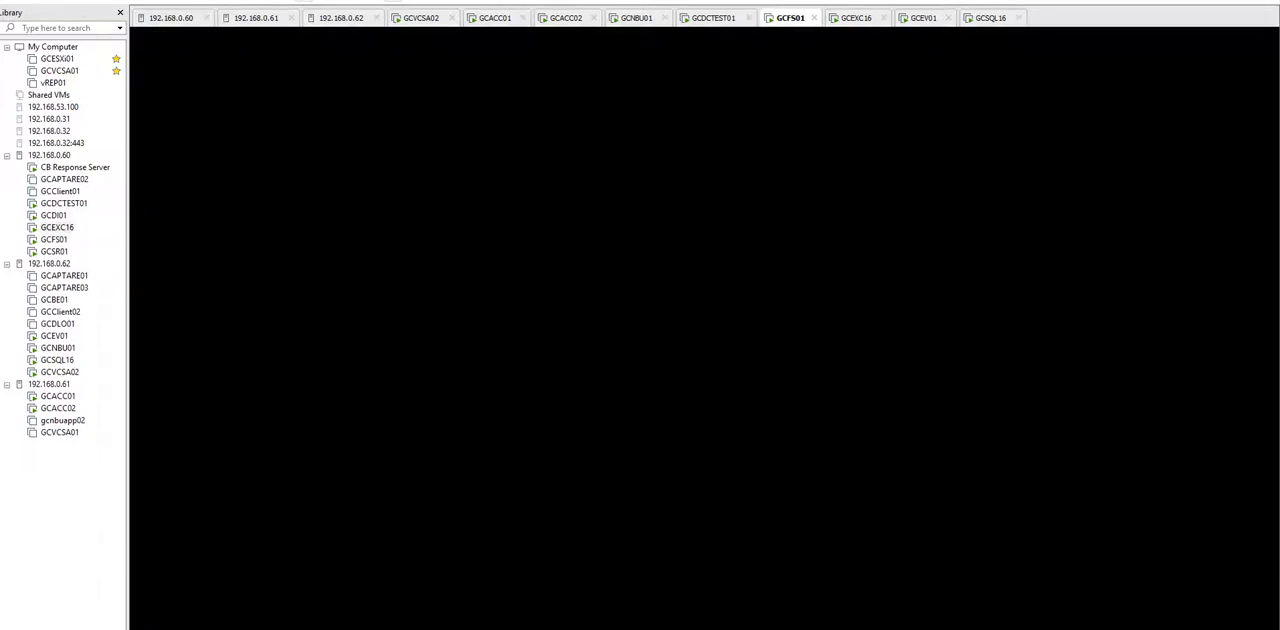
# Step: On GCEXC16, open Programs and Features from Control Panel to check for the NetBackup client
pyautogui.click(856, 18)
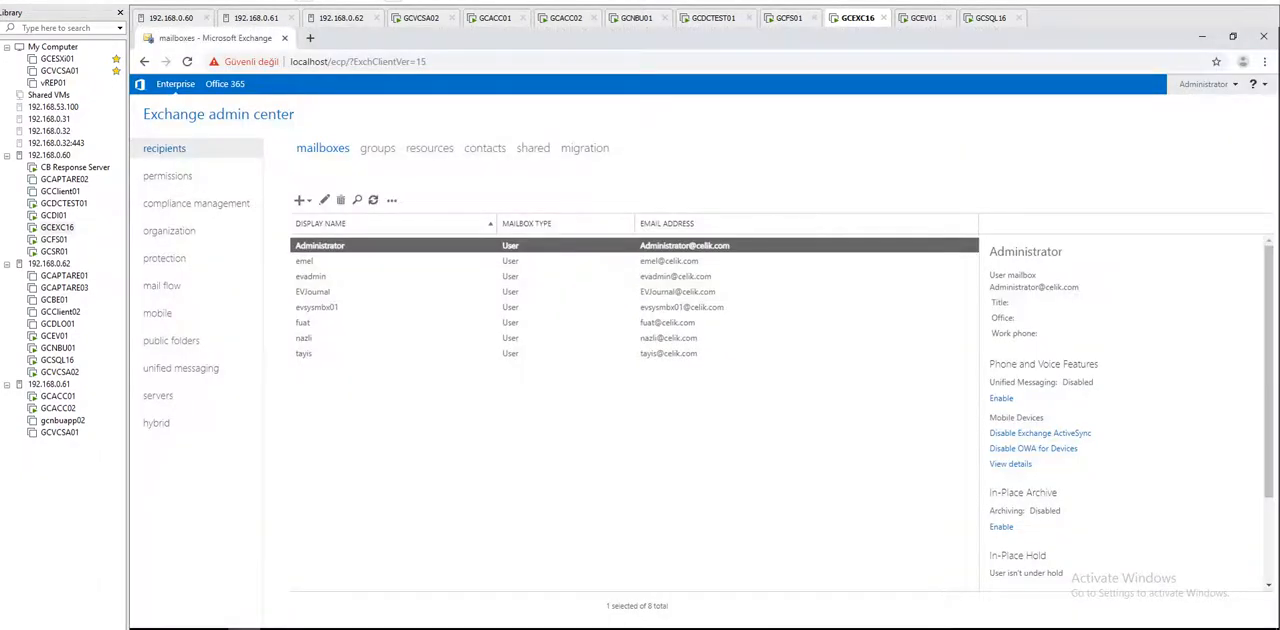
pyautogui.click(146, 627)
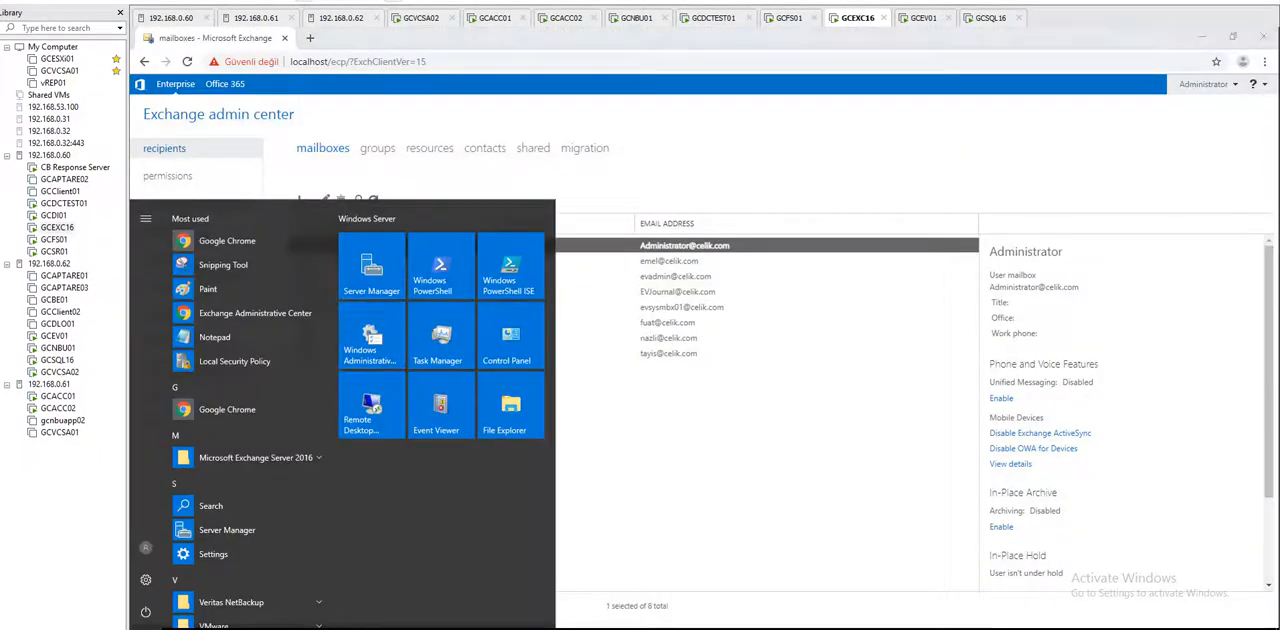
pyautogui.click(511, 337)
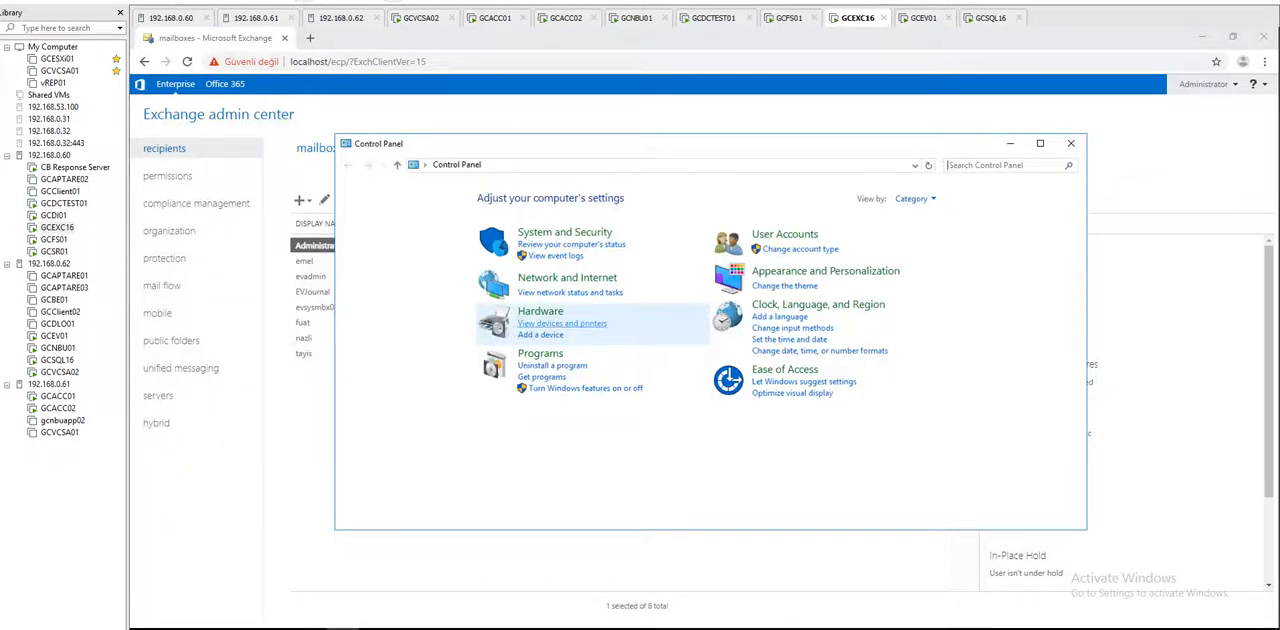
pyautogui.click(505, 358)
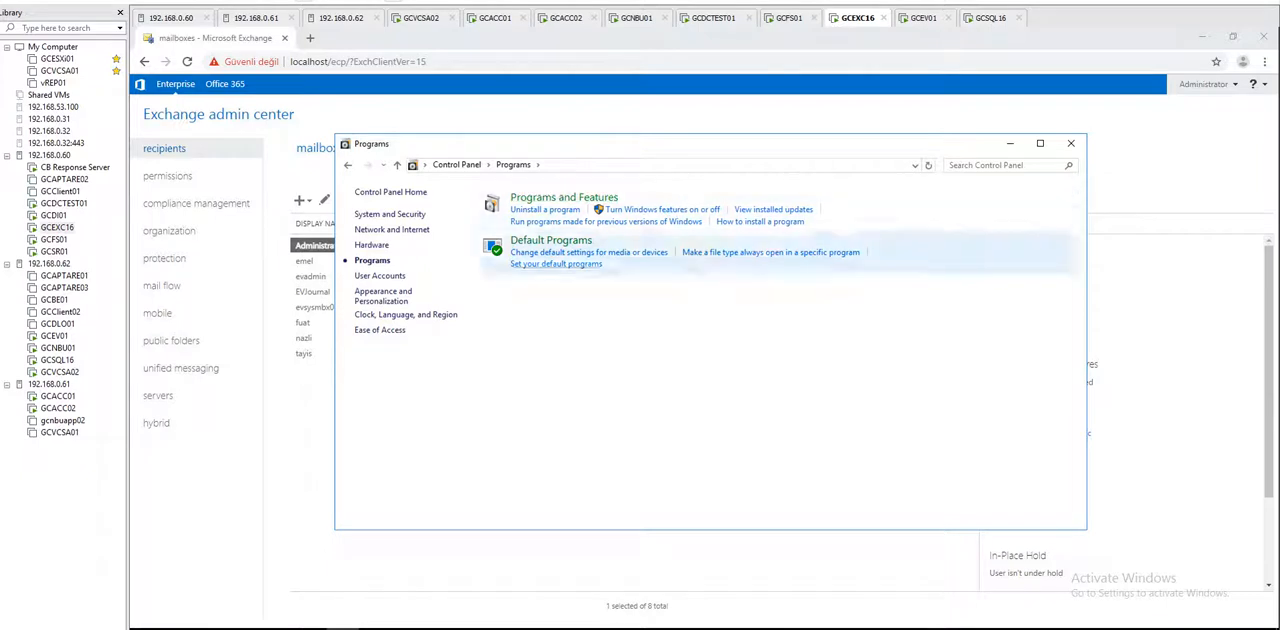
pyautogui.click(562, 198)
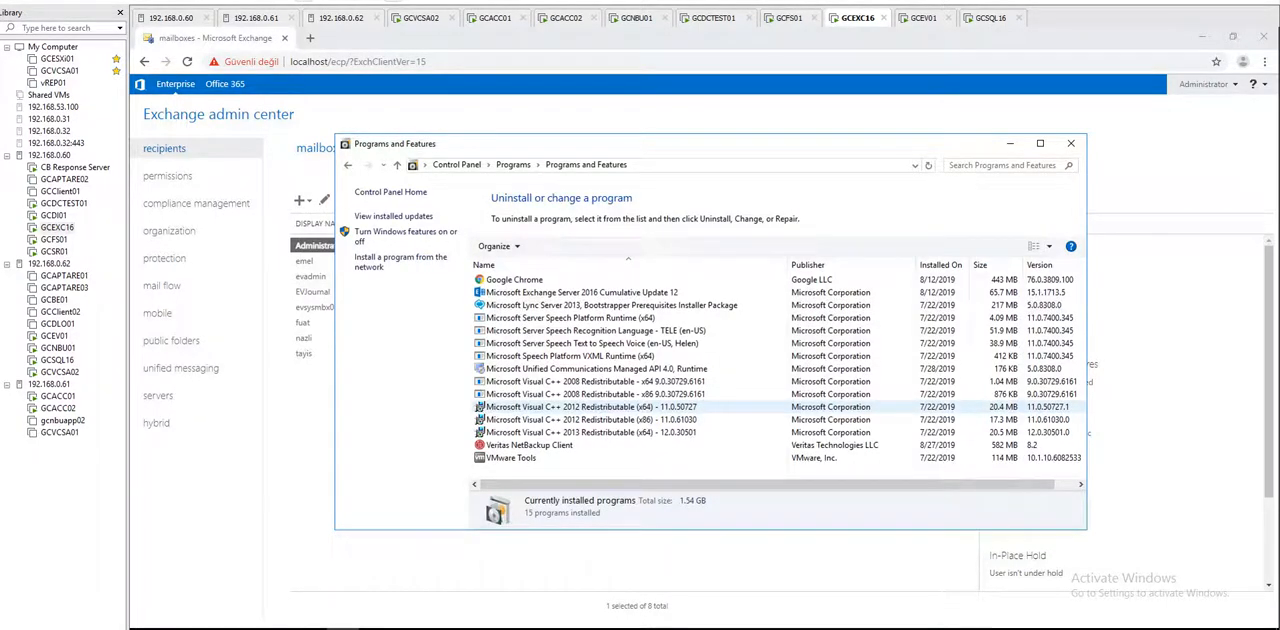
# Step: On GCEXC16, select Veritas NetBackup Client in the list of installed programs
pyautogui.click(530, 445)
# Step: On GCEV01, open Programs and Features from Control Panel and select the Veritas Enterprise Vault entry while checking for the NetBackup client
pyautogui.click(923, 18)
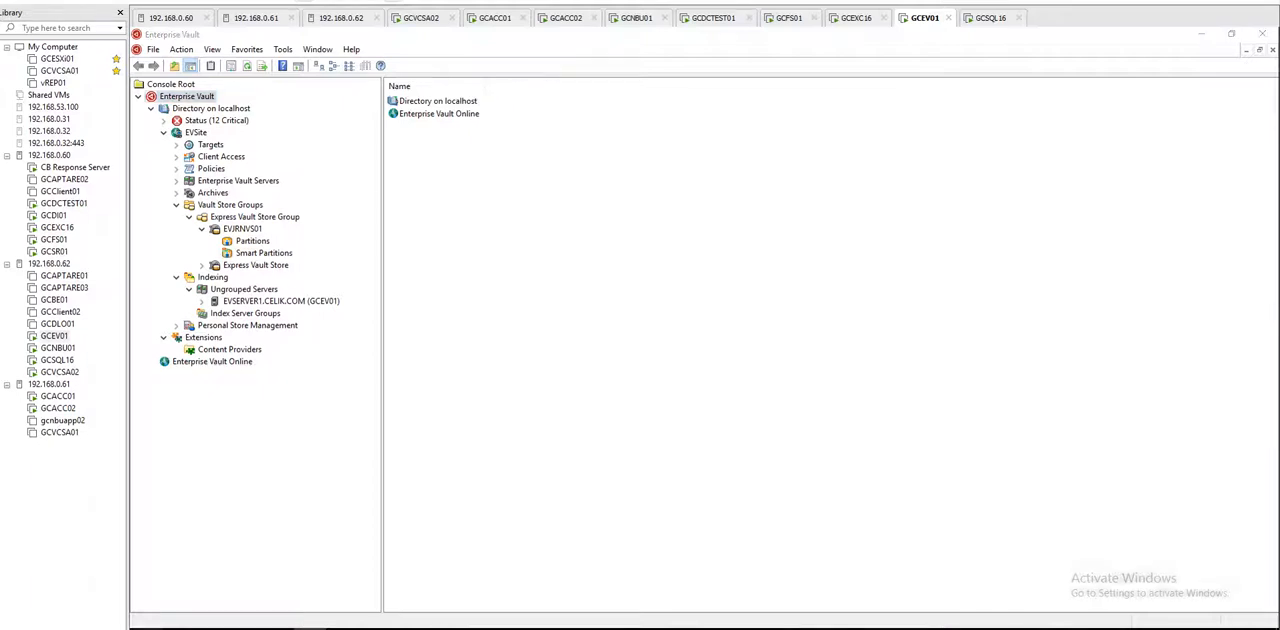
pyautogui.press('super')
pyautogui.click(513, 343)
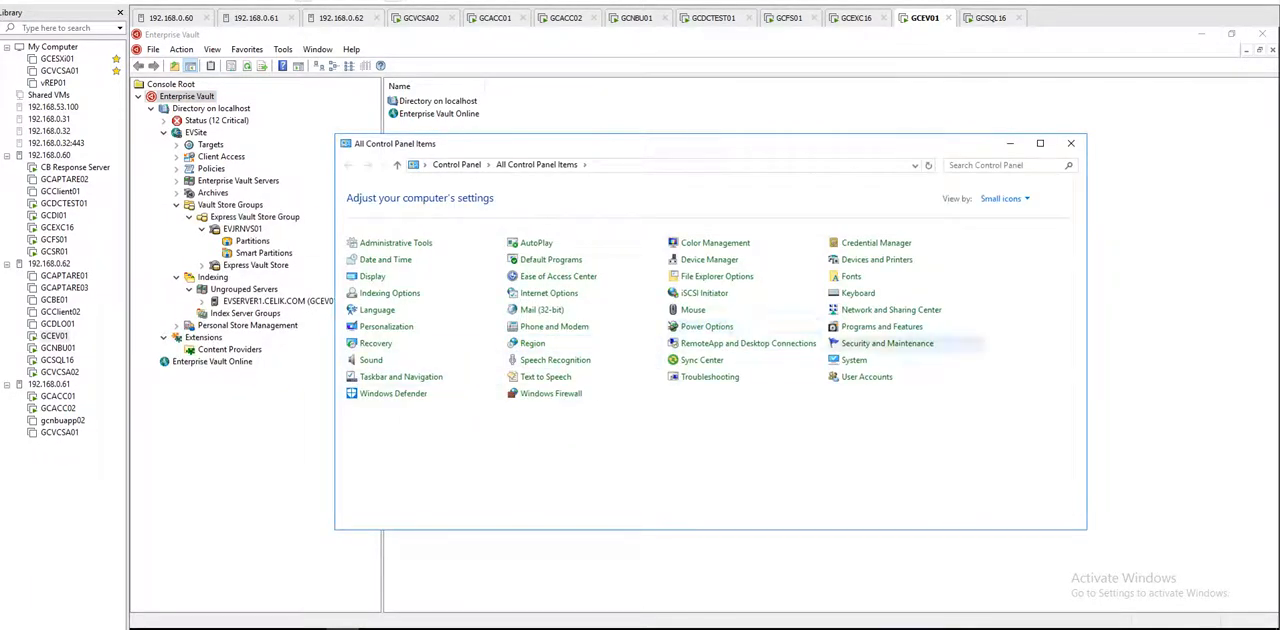
pyautogui.click(881, 326)
pyautogui.scroll(-3, 740, 390)
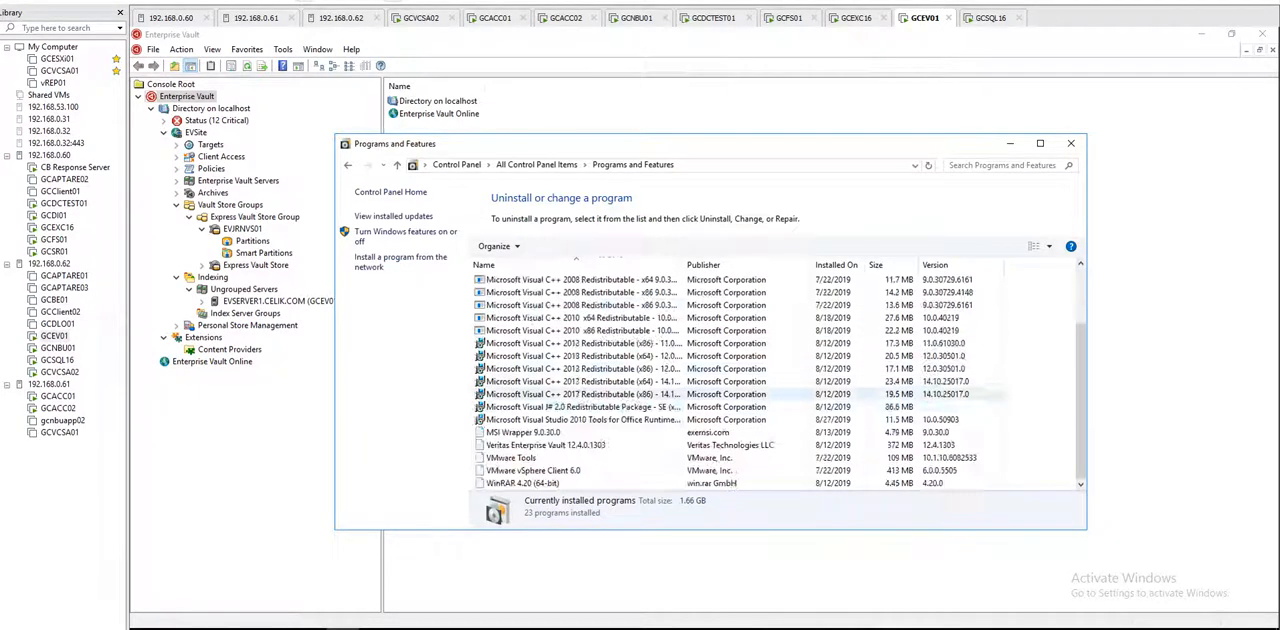
pyautogui.click(640, 445)
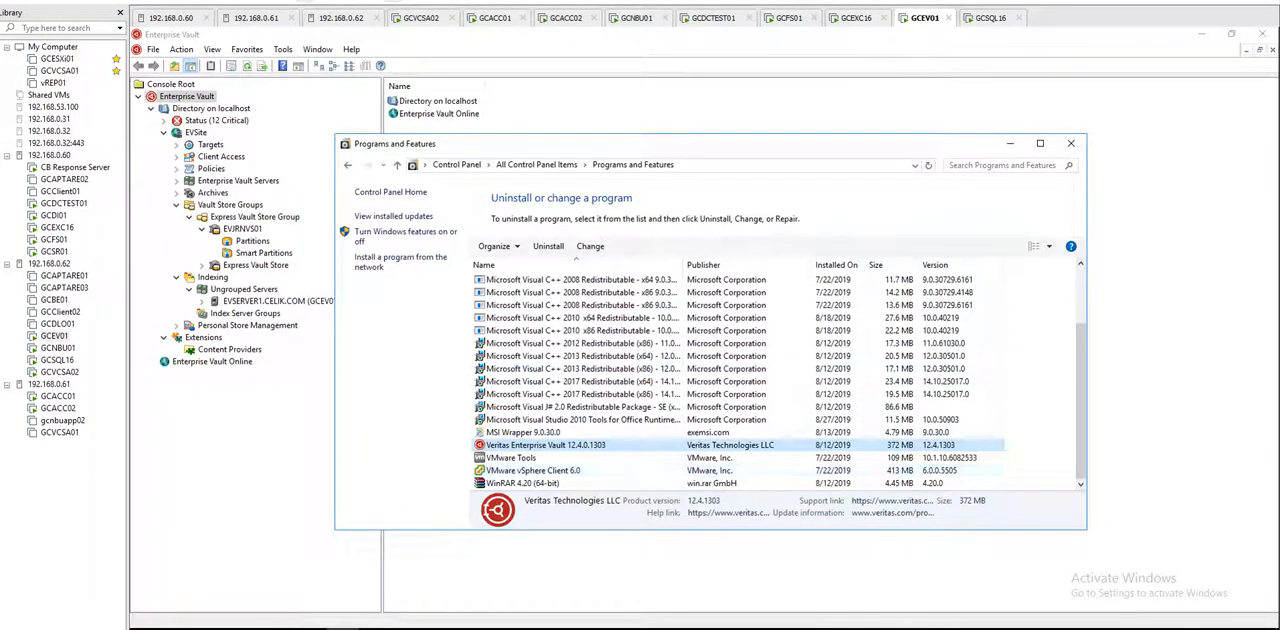
# Step: Refresh the installed programs list on GCEV01 and look through it again for the NetBackup client
pyautogui.rightClick(1020, 396)
pyautogui.click(1057, 449)
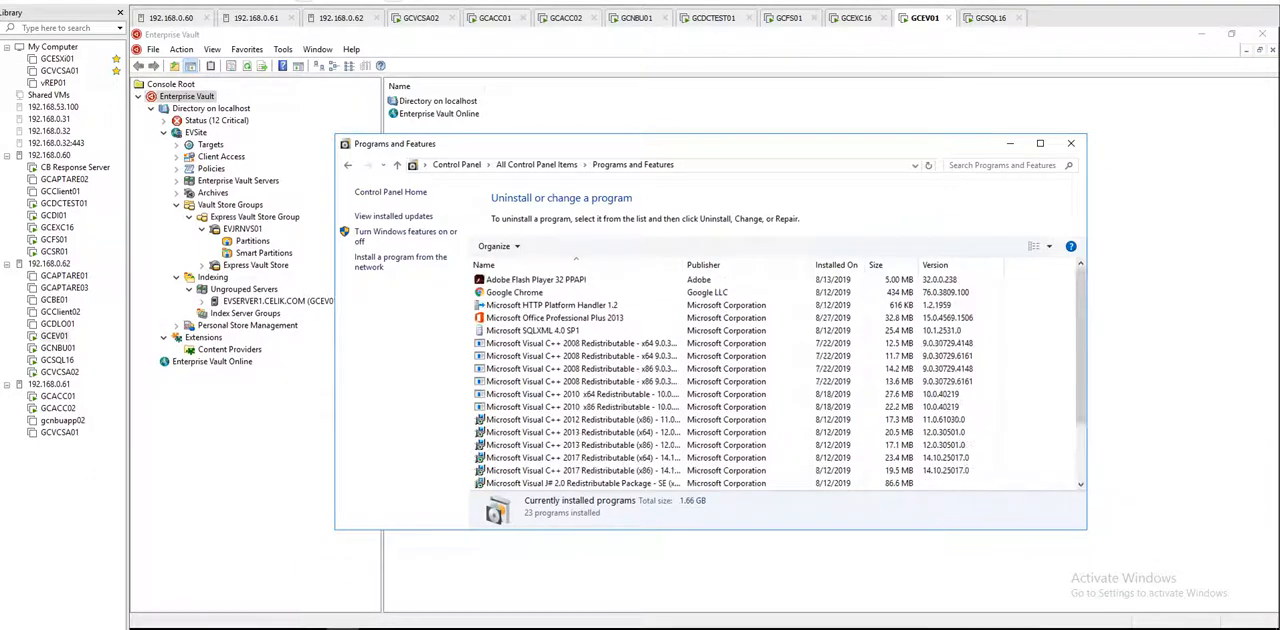
pyautogui.scroll(-3, 880, 368)
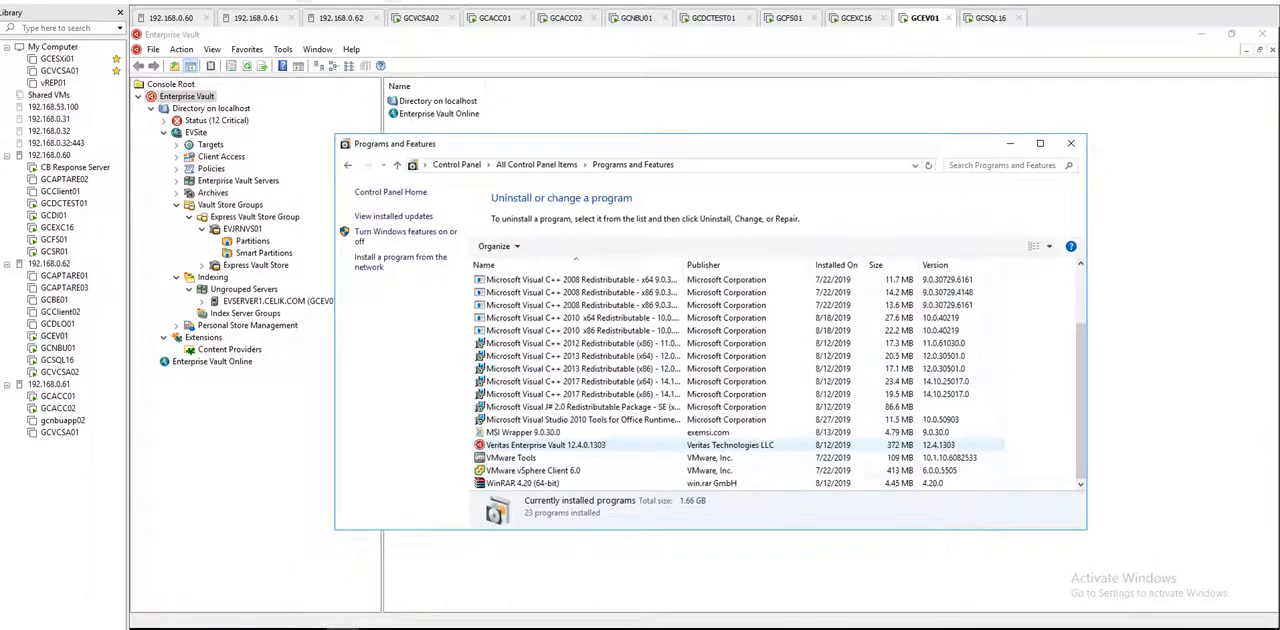
pyautogui.scroll(2, 700, 407)
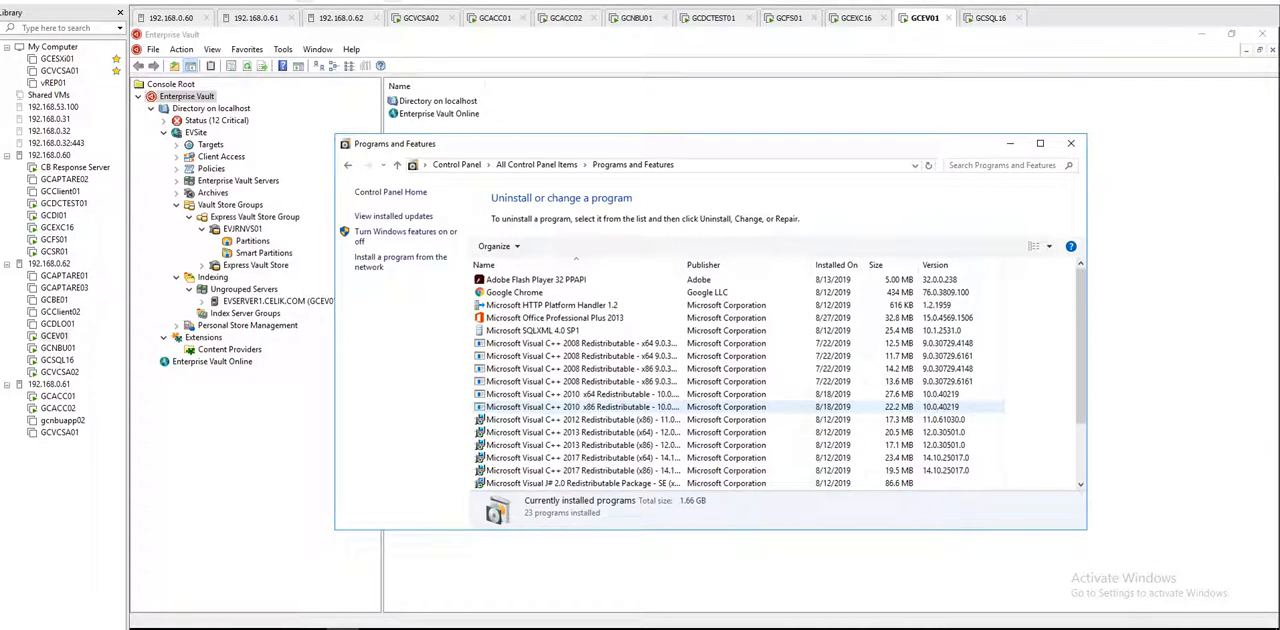
# Step: On GCEV01, expand the Veritas NetBackup program group among the installed apps to check its client tools
pyautogui.press('super')
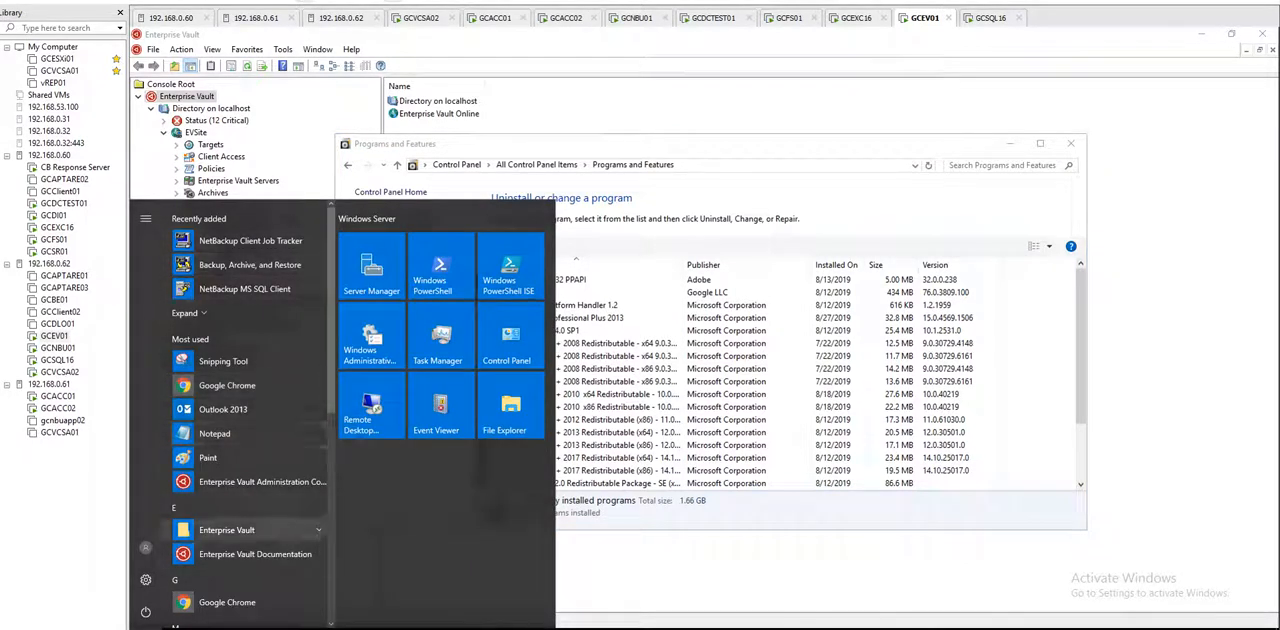
pyautogui.scroll(-5, 250, 535)
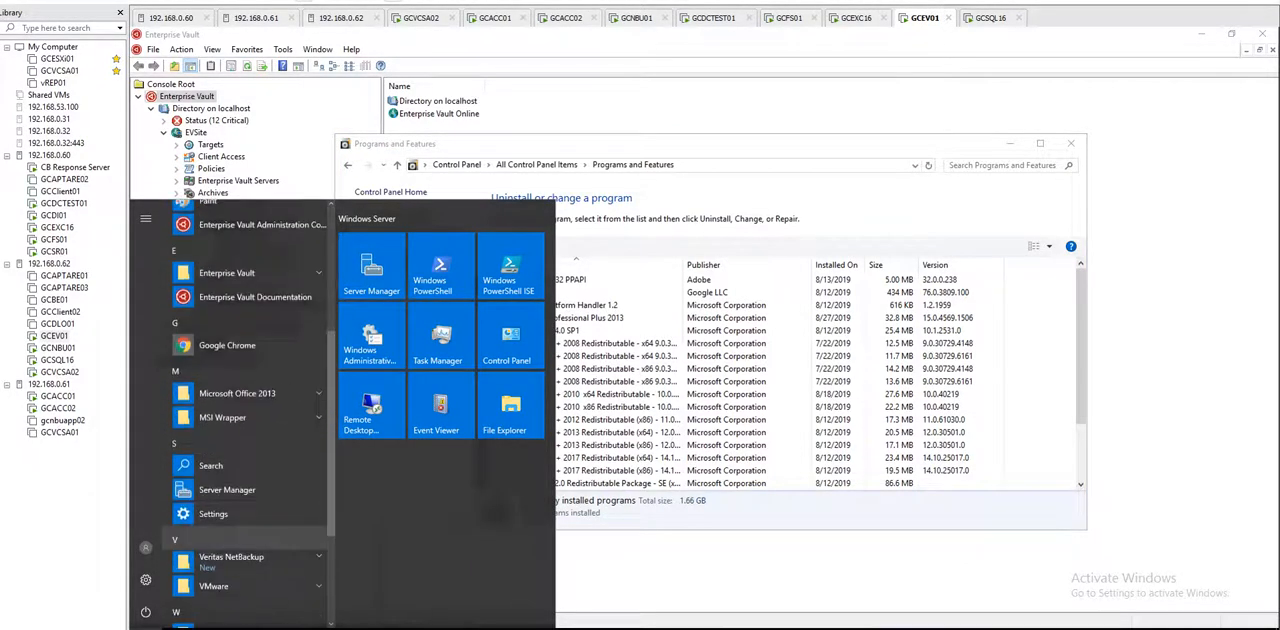
pyautogui.click(231, 560)
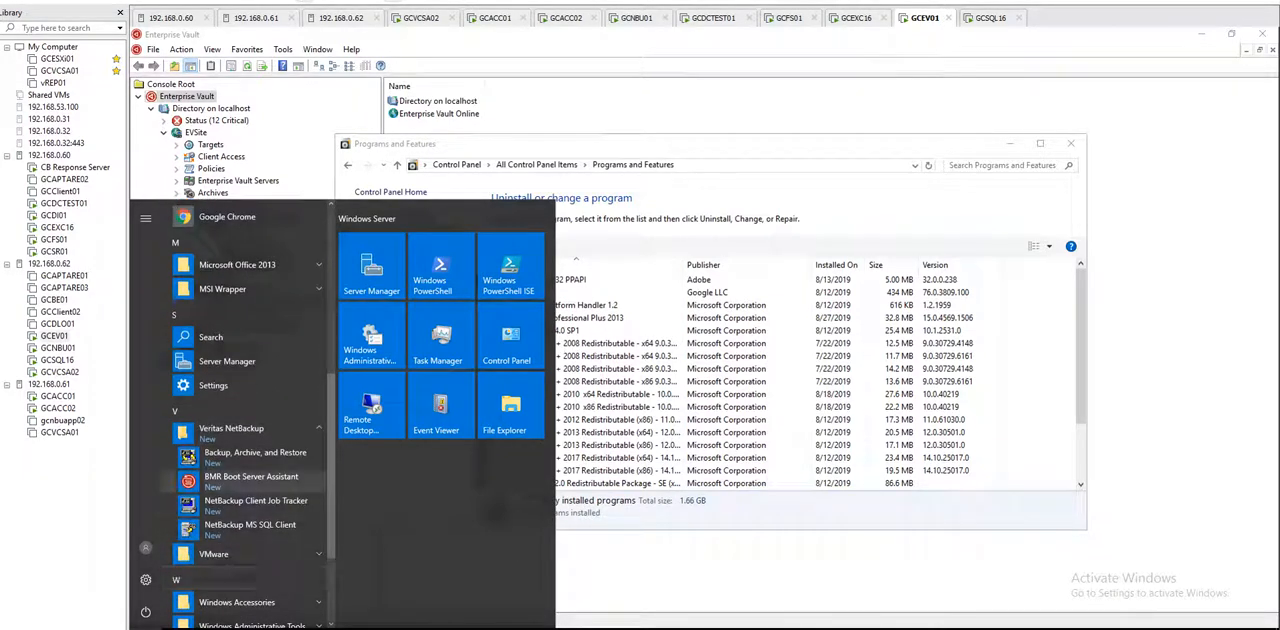
# Step: On GCSQL16, open Programs and Features from Control Panel, maximize it and look through the list for the NetBackup client
pyautogui.click(991, 18)
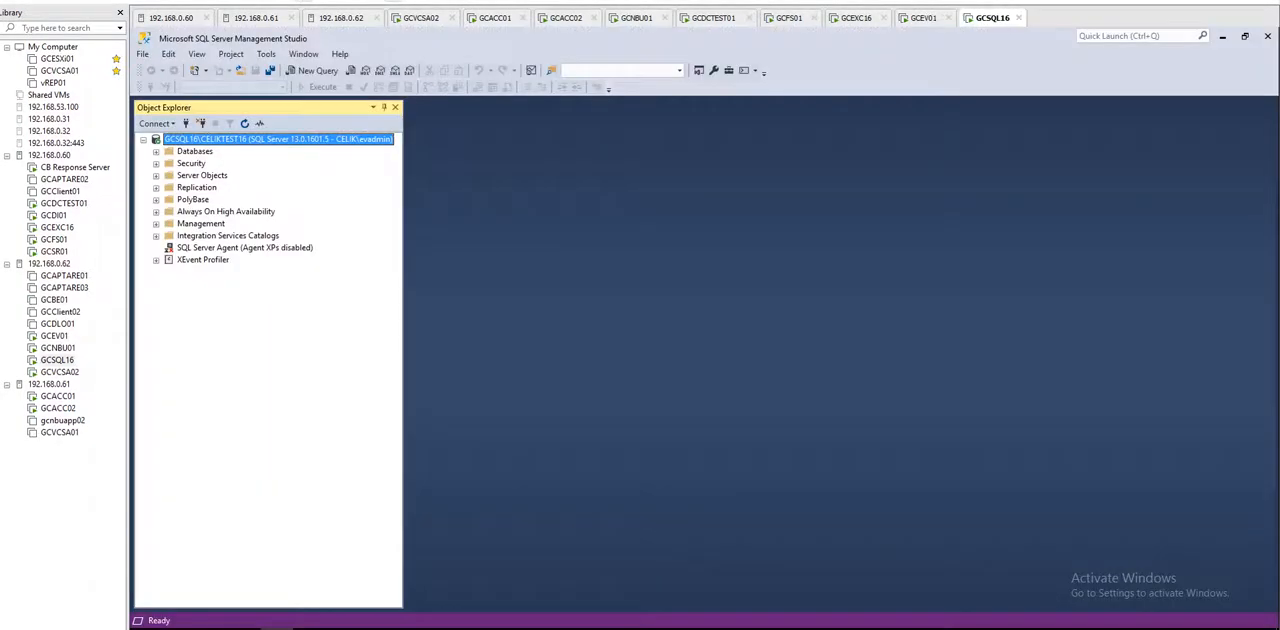
pyautogui.click(147, 627)
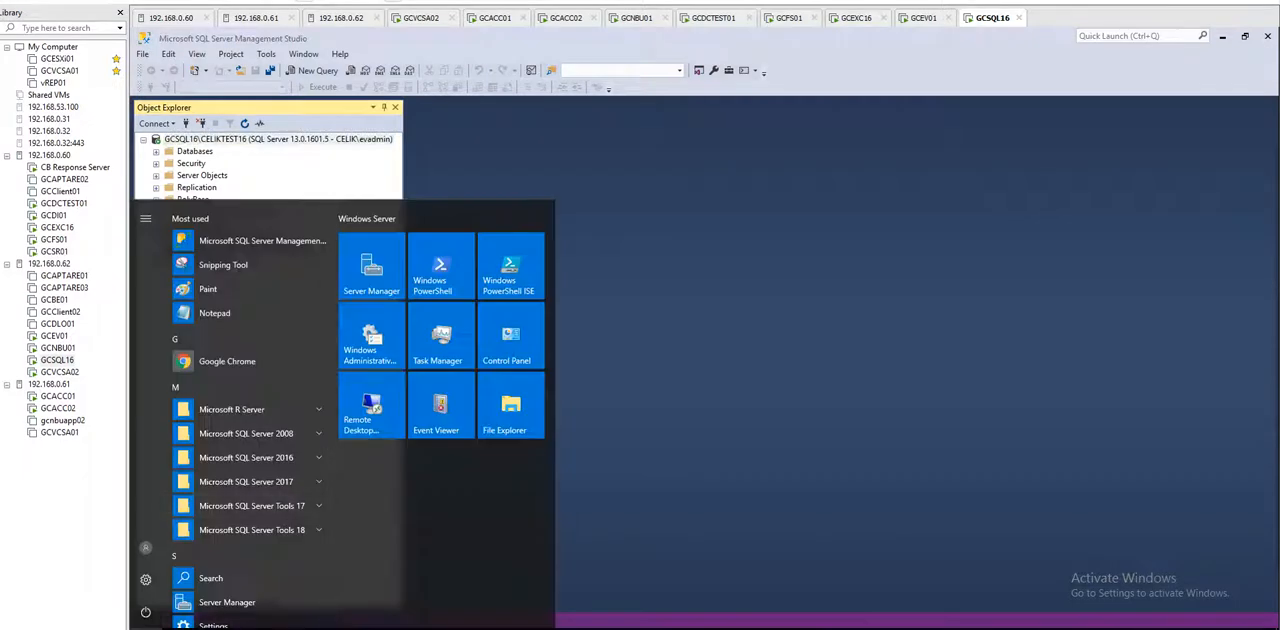
pyautogui.click(529, 352)
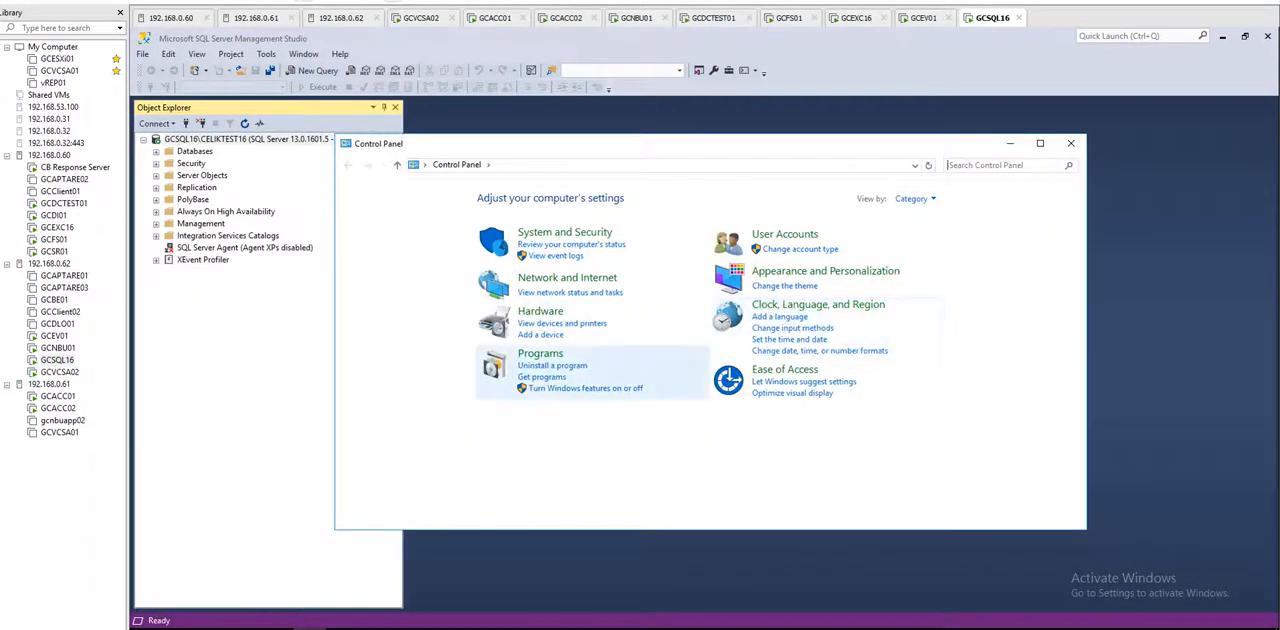
pyautogui.click(552, 366)
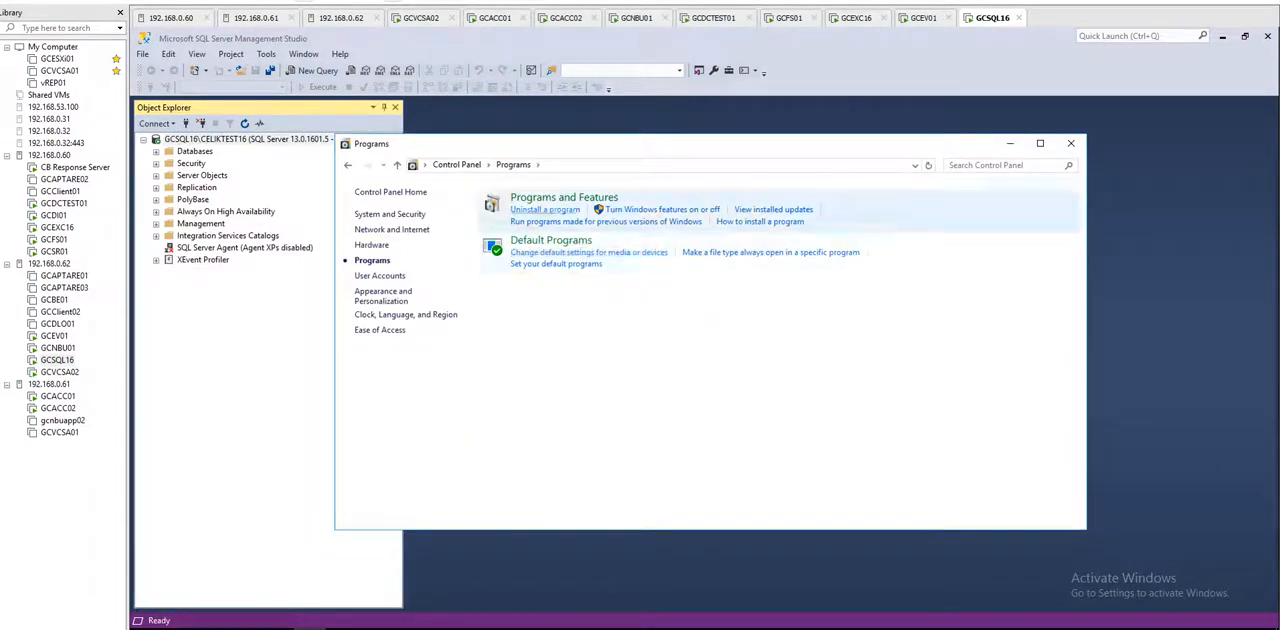
pyautogui.click(564, 198)
pyautogui.doubleClick(640, 144)
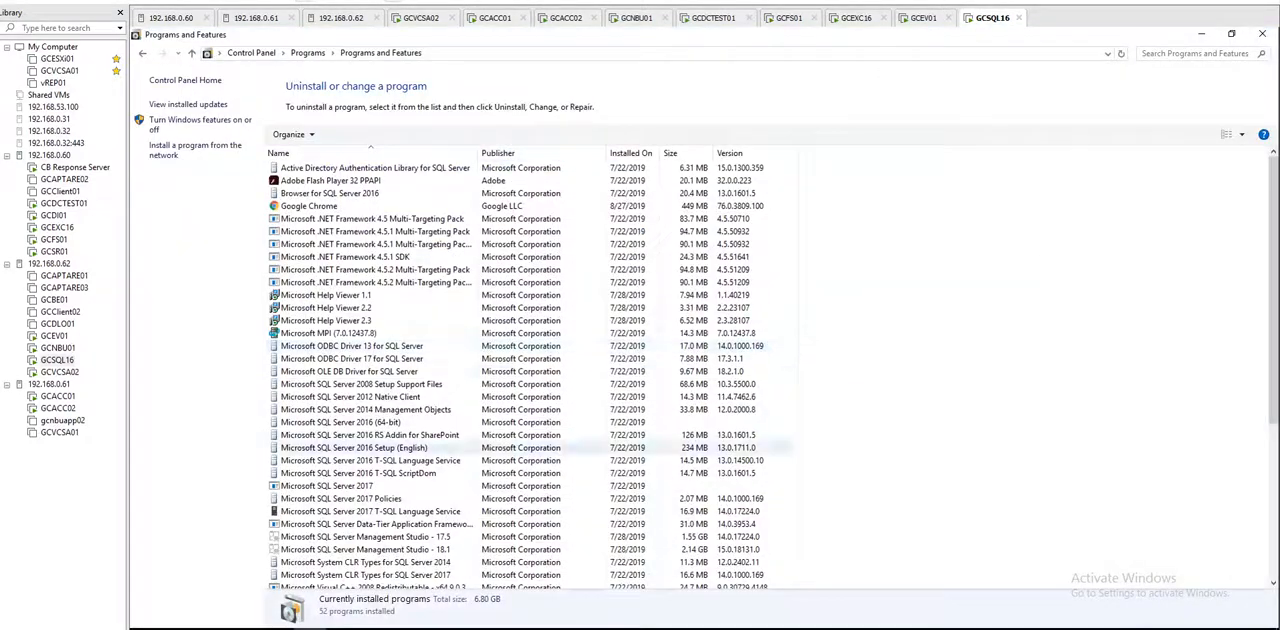
pyautogui.scroll(-7, 640, 448)
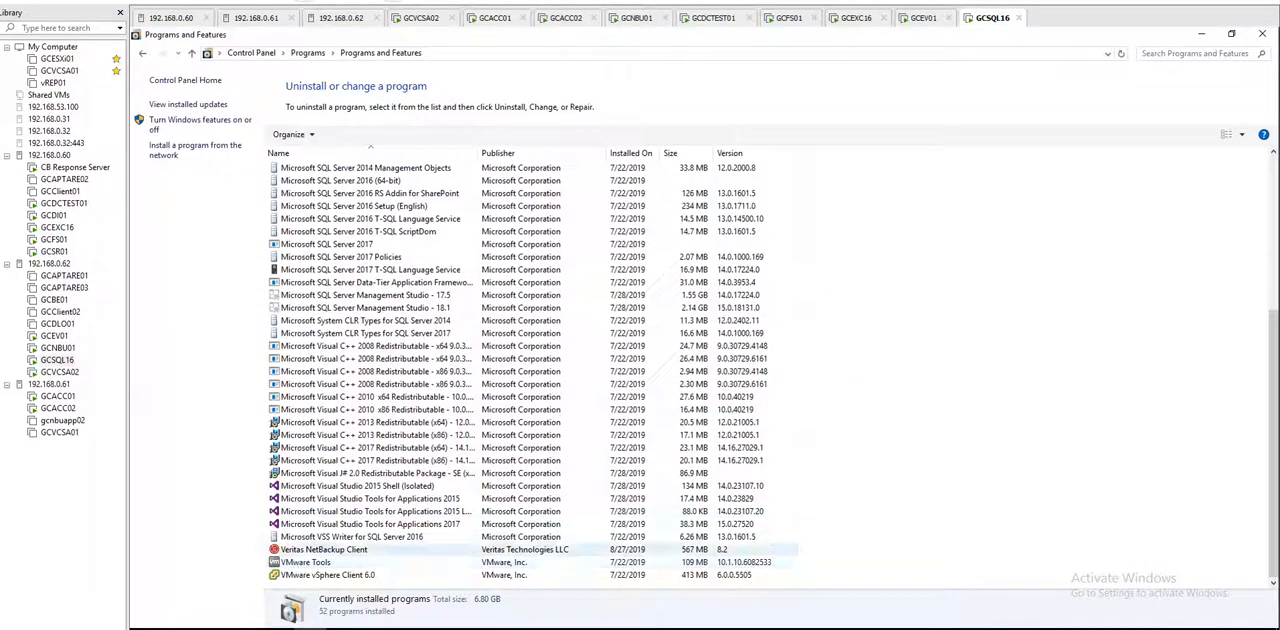
# Step: Return to GCNBU01 and open the Activity Monitor in the NetBackup Administration Console
pyautogui.click(637, 18)
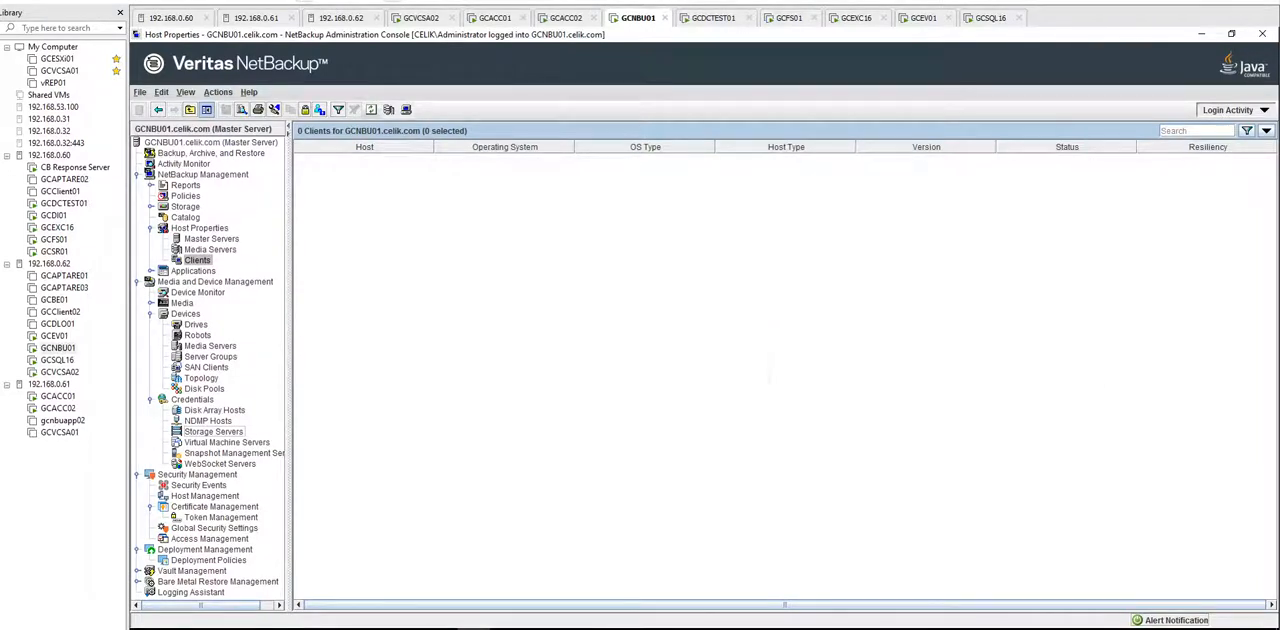
pyautogui.click(184, 164)
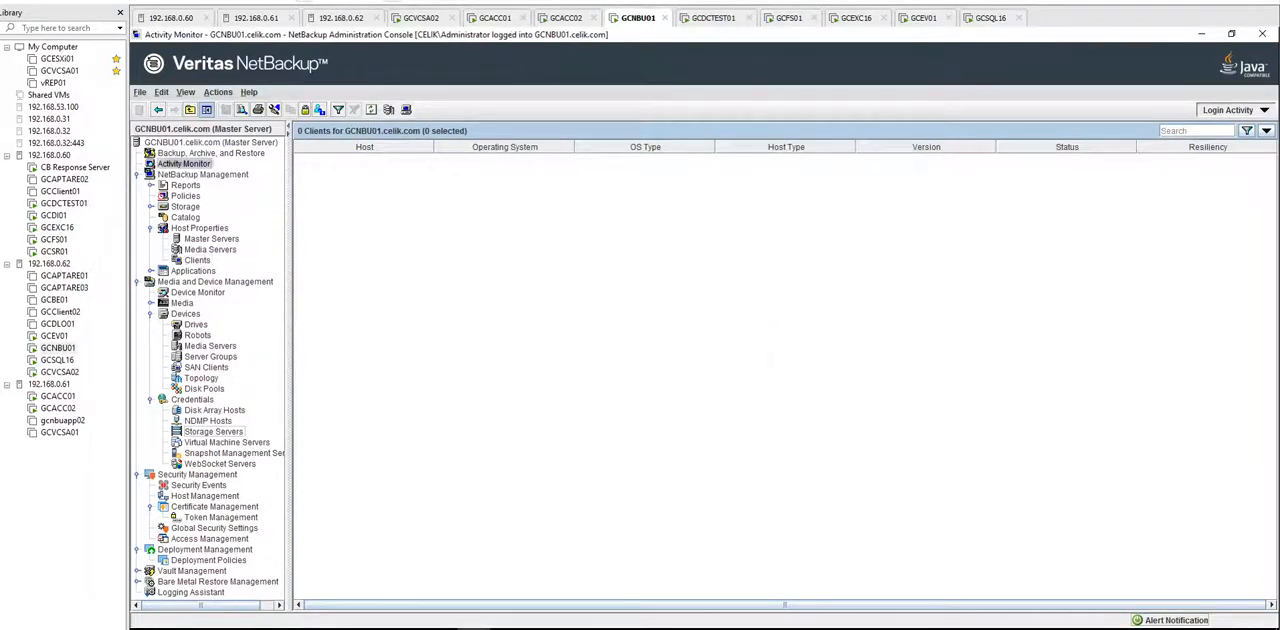